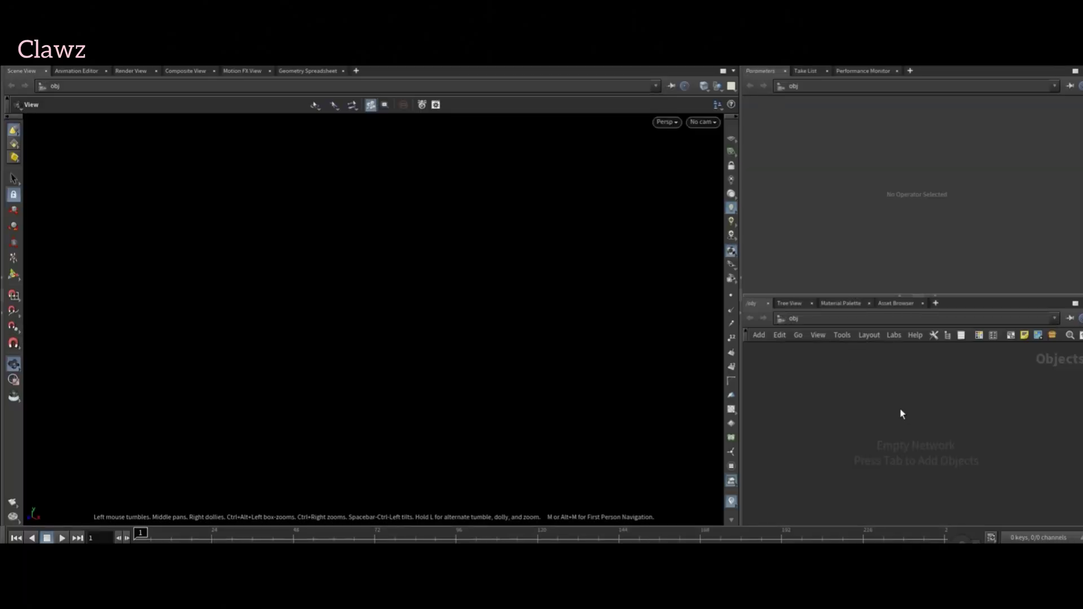
# Bring up the node type menu in the empty /obj network.
pyautogui.press('Tab')
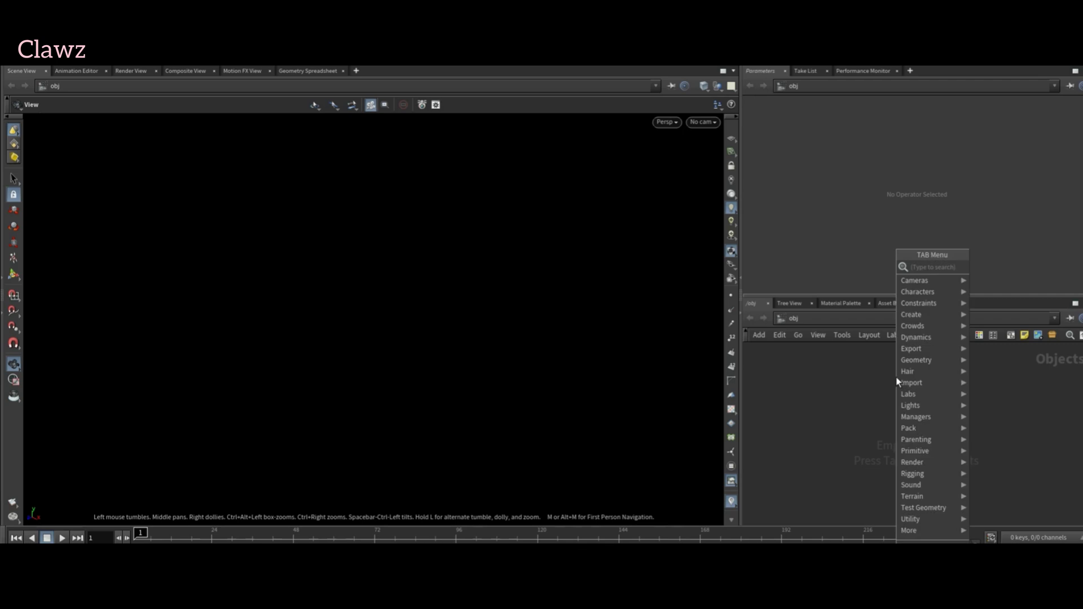
# Create a Geometry object named blossom and dive inside it.
pyautogui.moveTo(898, 371)
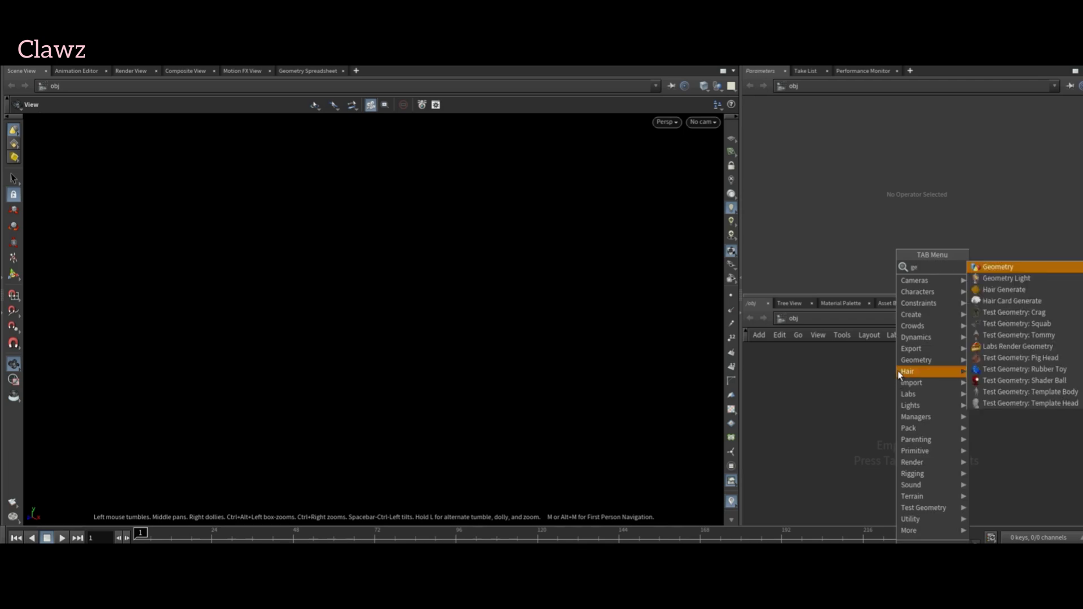
pyautogui.click(992, 266)
pyautogui.click(940, 447)
pyautogui.moveTo(879, 438)
pyautogui.write('blo')
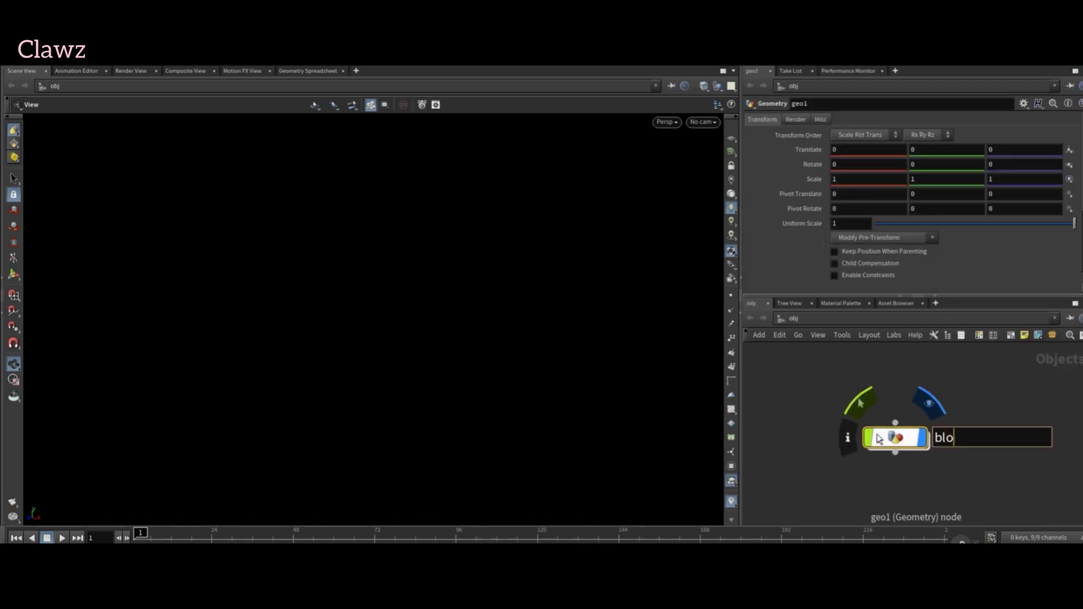
pyautogui.write('ssom')
pyautogui.press('Return')
pyautogui.doubleClick(892, 435)
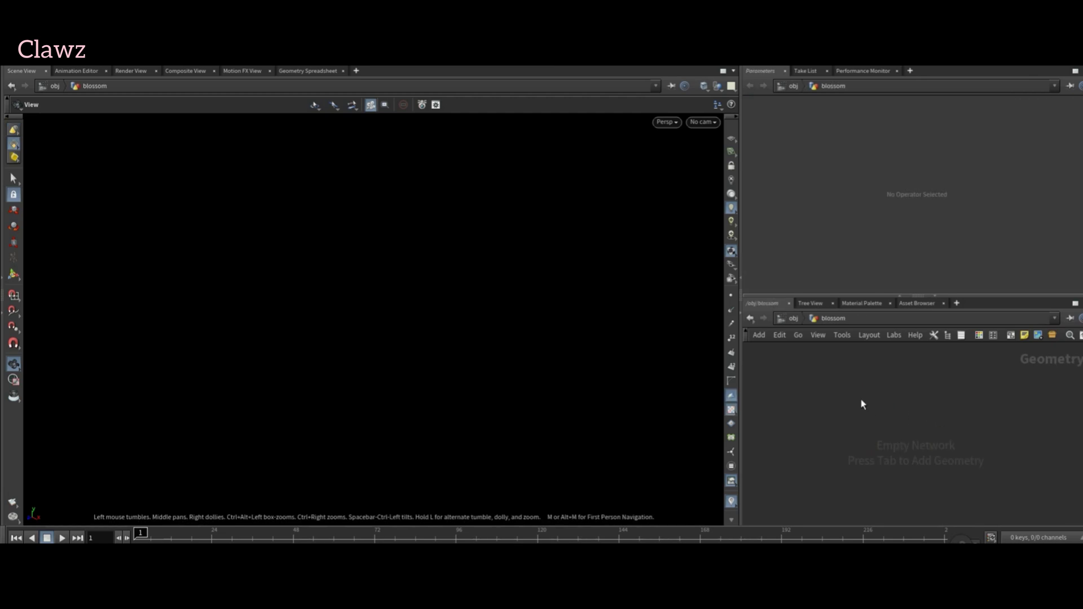
# Add a Grid with 2 rows and 2 columns on the XY plane.
pyautogui.press('Tab')
pyautogui.write('add')
pyautogui.press('Return')
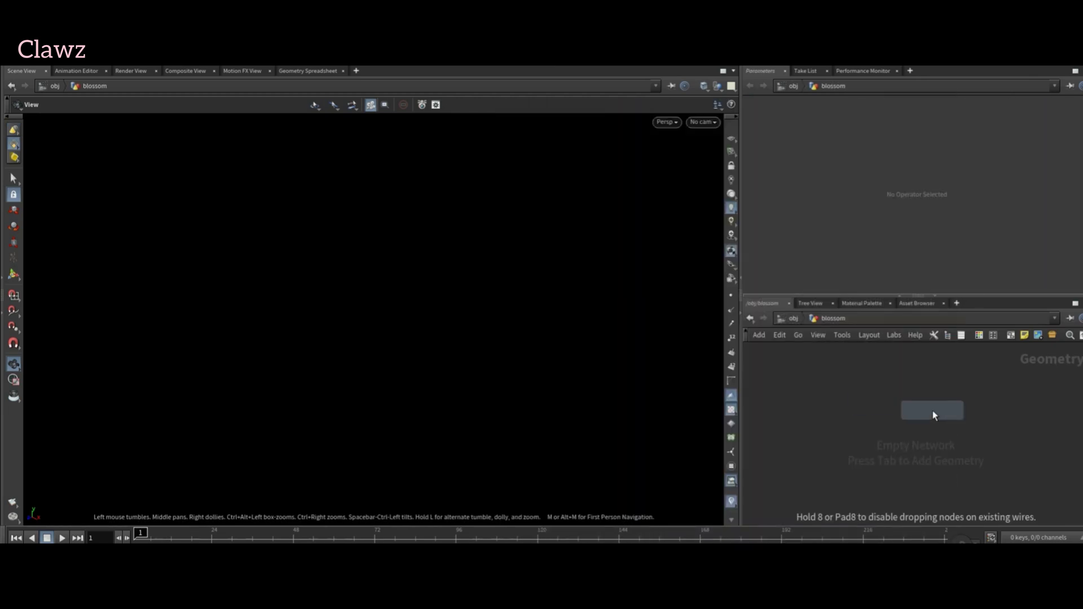
pyautogui.click(932, 412)
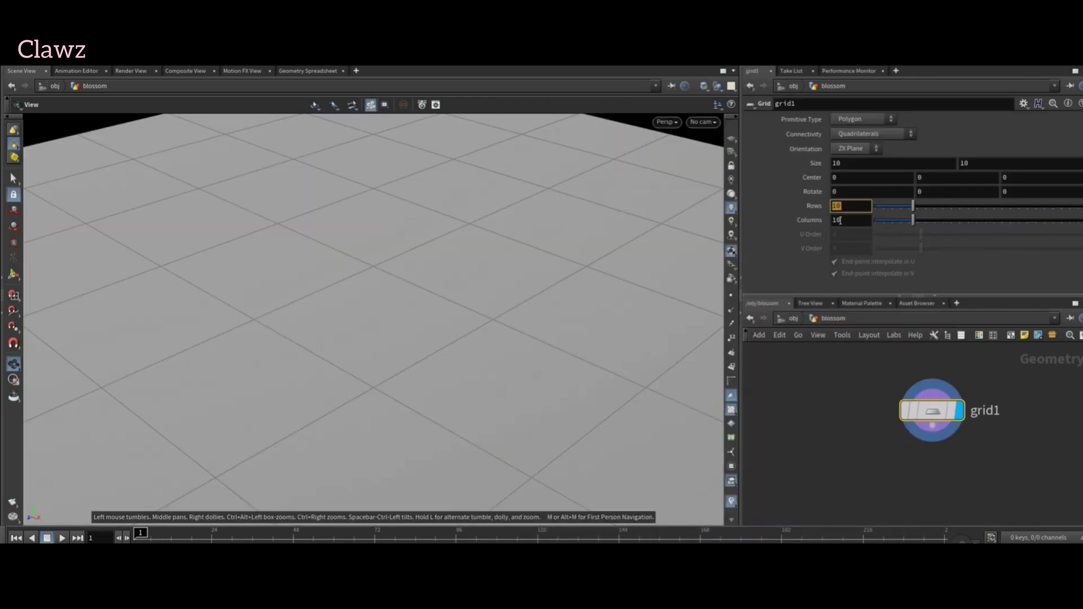
pyautogui.write('2')
pyautogui.press('Return')
pyautogui.write('2')
pyautogui.press('Return')
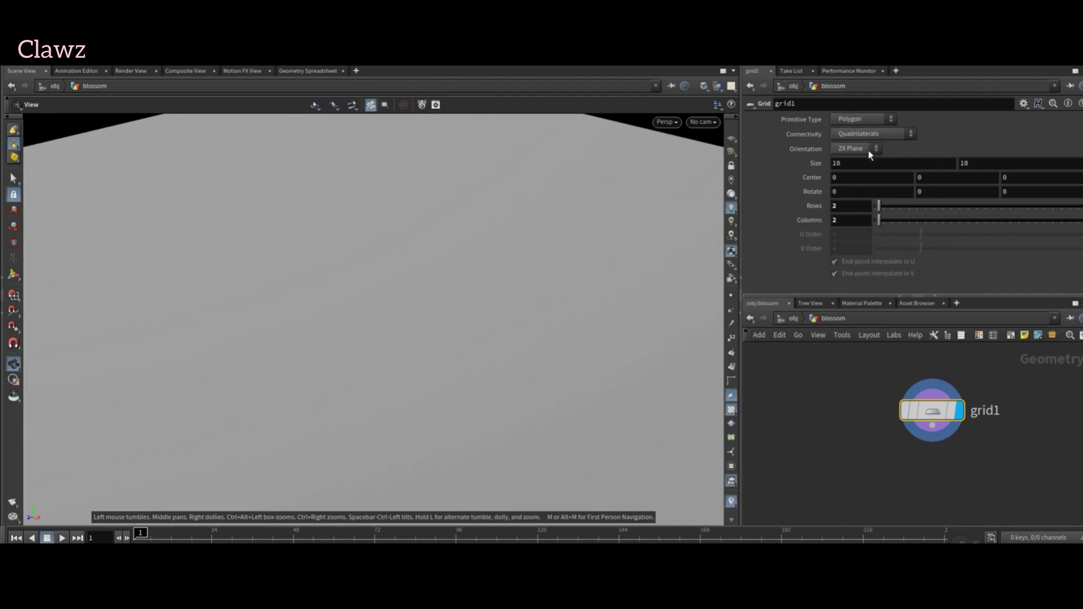
pyautogui.click(848, 160)
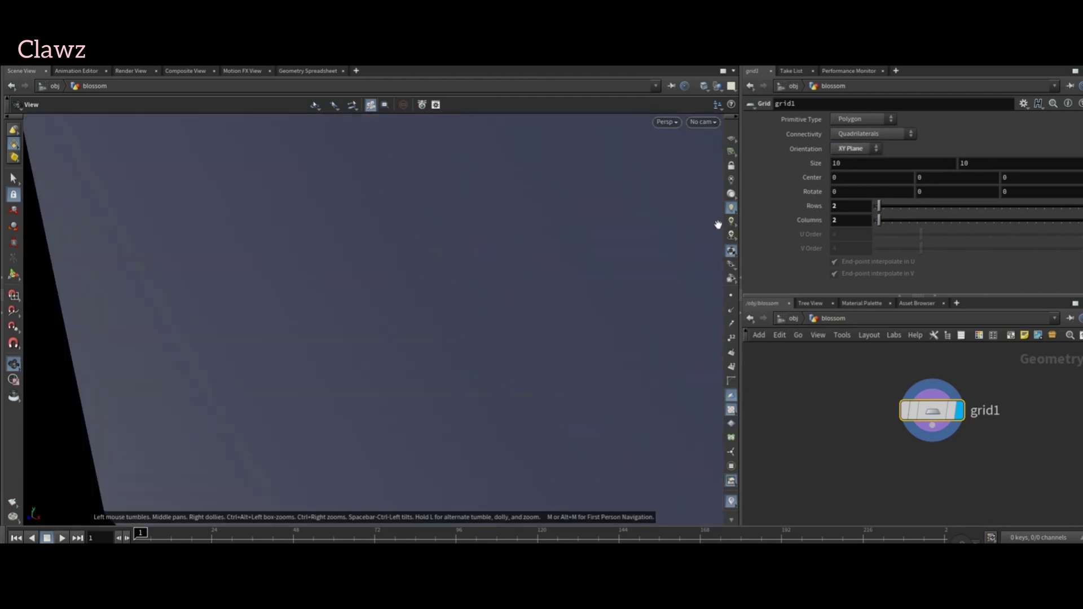
pyautogui.press('h')
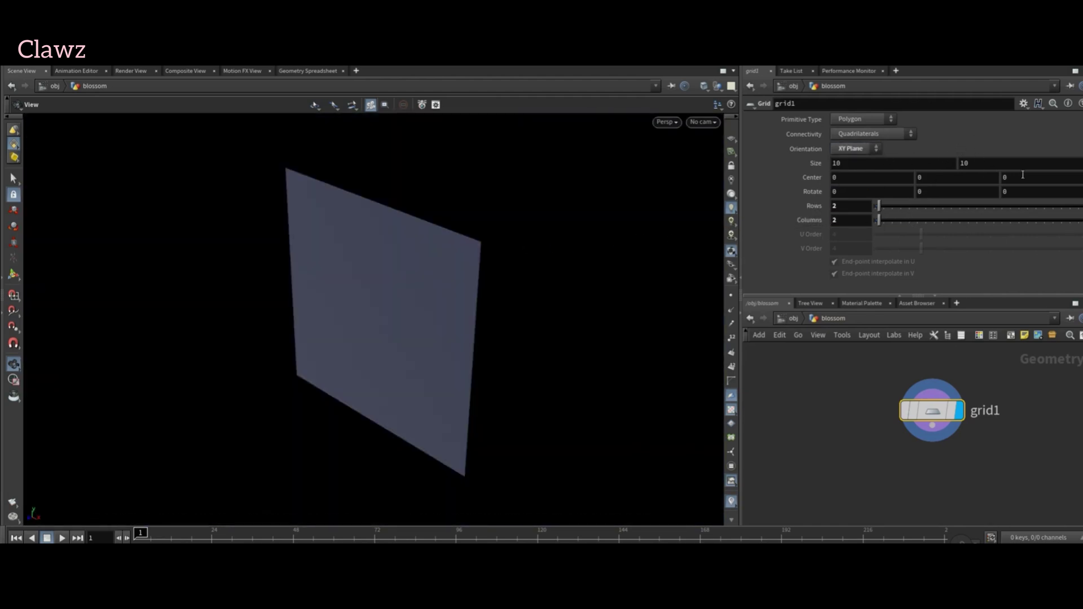
# Rotate the grid -45 in Z to form a diamond.
pyautogui.click(1025, 192)
pyautogui.write('-5')
pyautogui.press('Return')
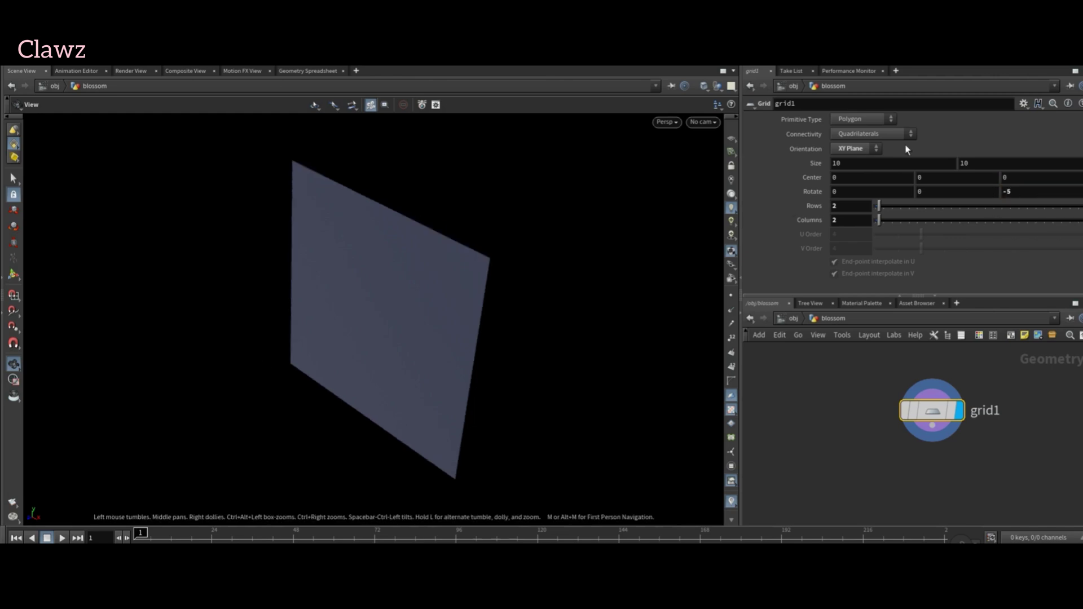
pyautogui.moveTo(615, 290); pyautogui.dragTo(688, 338)
# Add a Subdivide under grid1 using OpenSubdiv Loop at depth 2.
pyautogui.moveTo(873, 429)
pyautogui.click(976, 361)
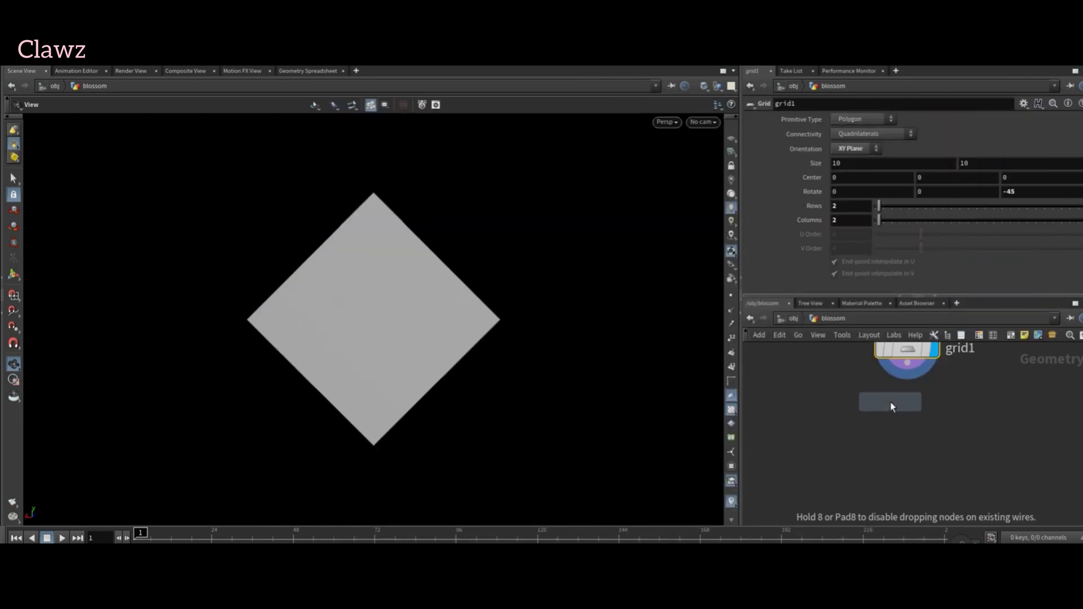
pyautogui.click(906, 418)
pyautogui.click(890, 148)
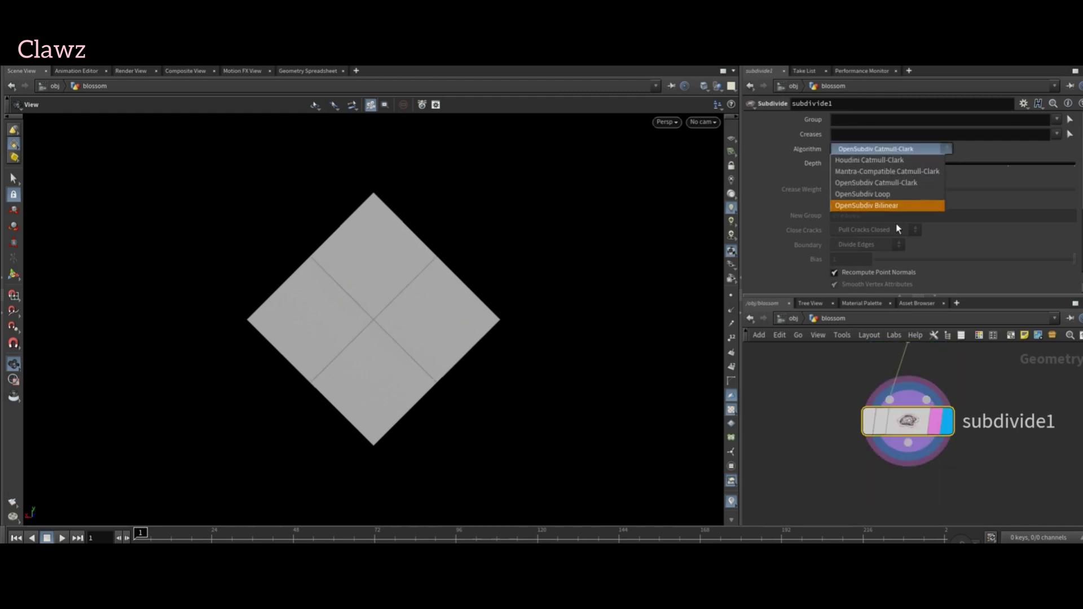
pyautogui.click(891, 205)
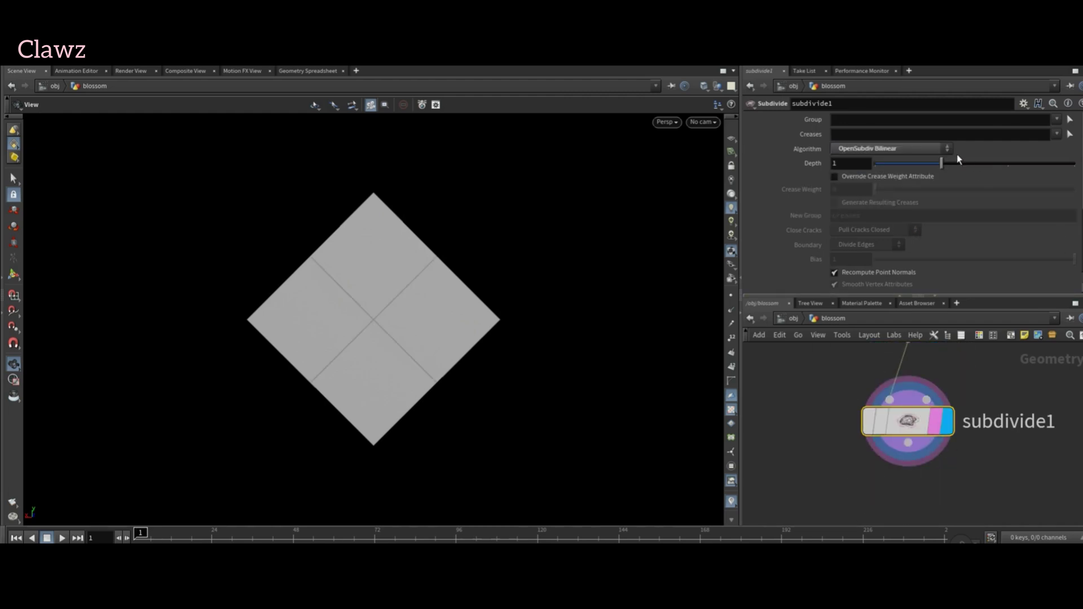
pyautogui.click(910, 150)
pyautogui.click(906, 195)
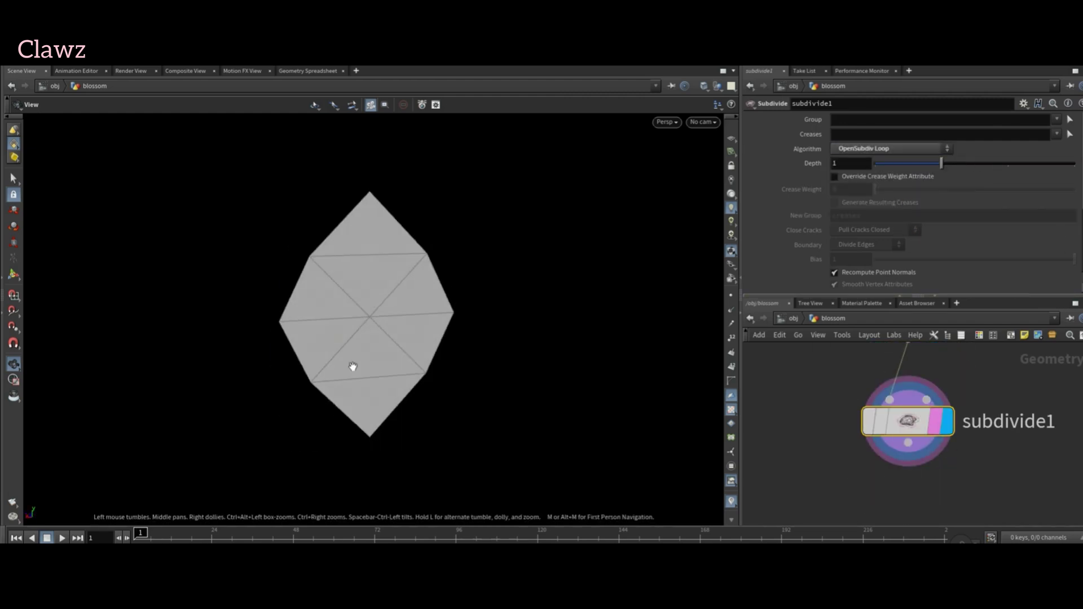
pyautogui.moveTo(994, 168); pyautogui.dragTo(1008, 163)
pyautogui.scroll(-2, 1021, 372)
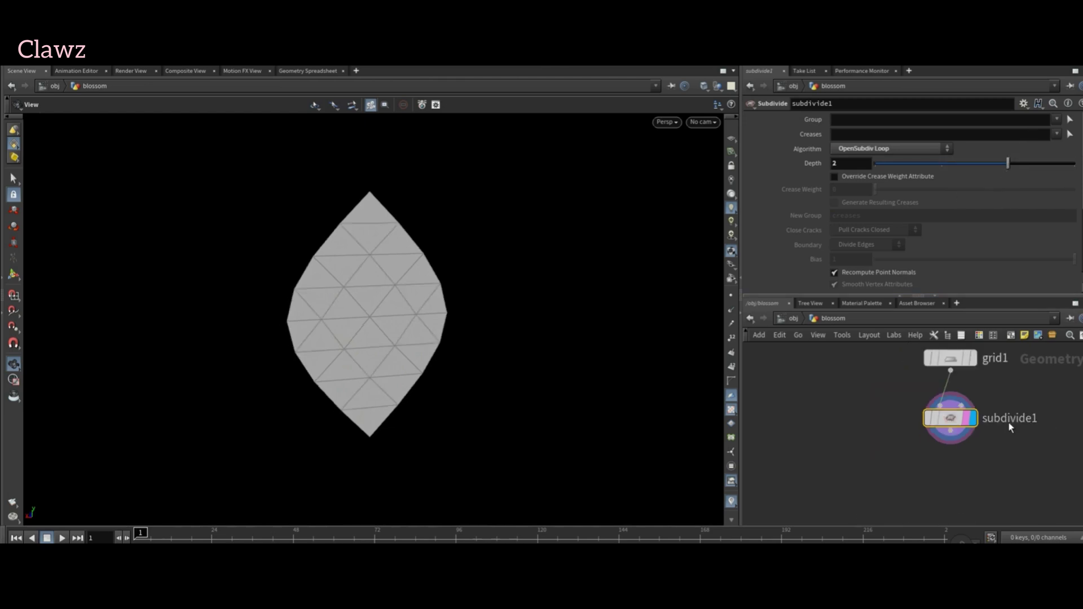
pyautogui.scroll(1, 922, 472)
# Add a PolyBevel after subdivide1 acting on point group 1.
pyautogui.press('Tab')
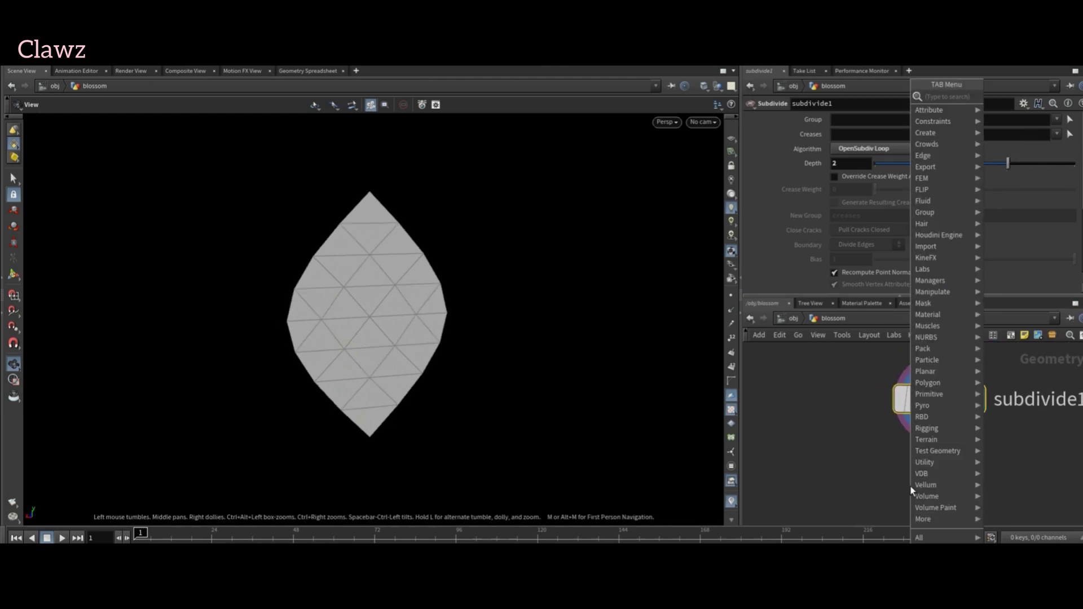
pyautogui.press('Return')
pyautogui.click(911, 491)
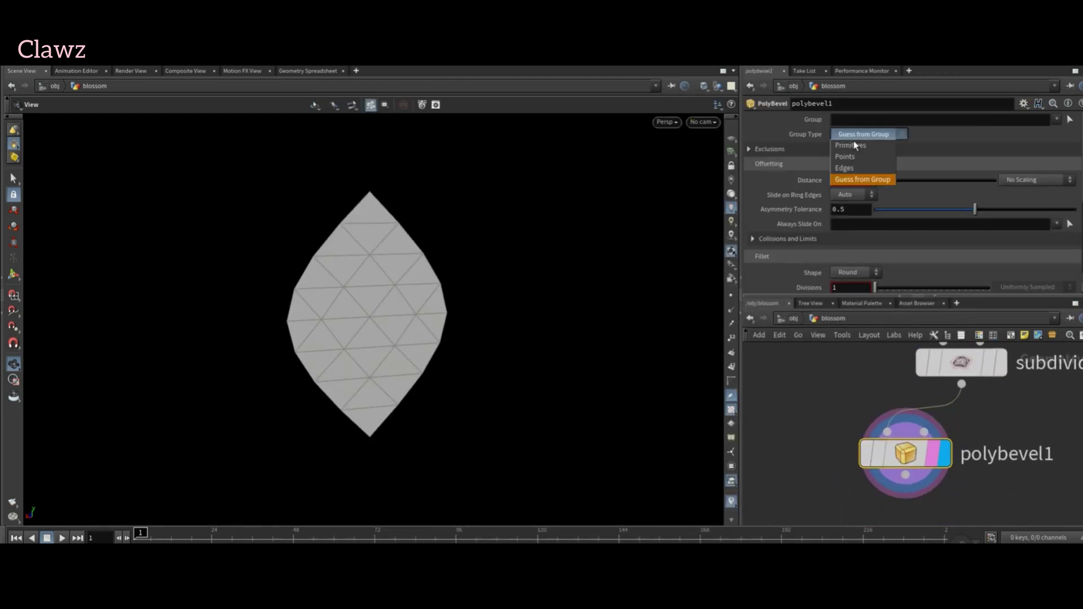
pyautogui.click(854, 157)
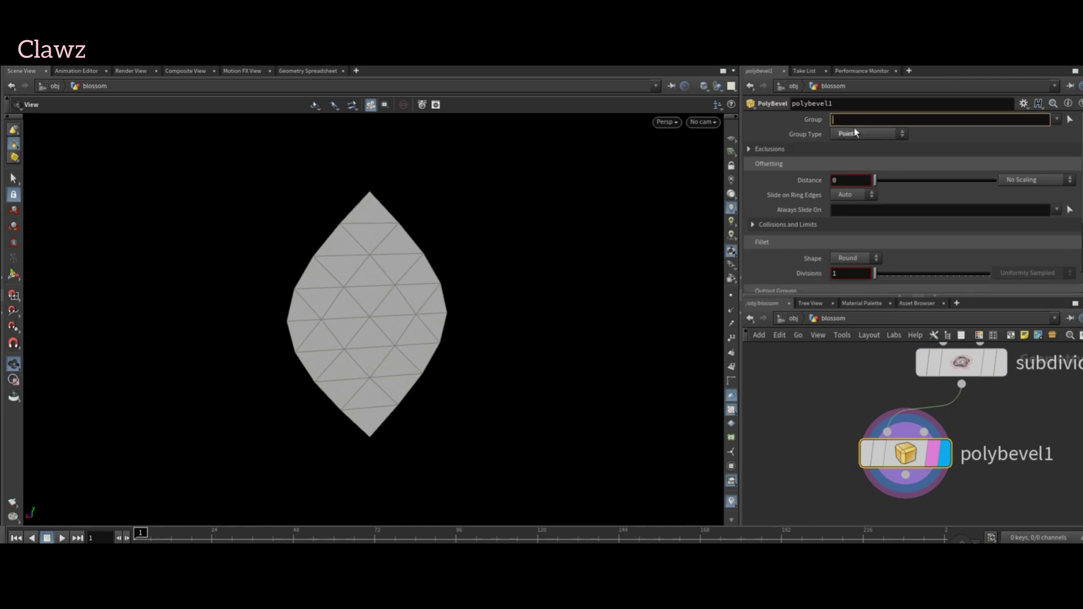
pyautogui.write('1')
pyautogui.press('Return')
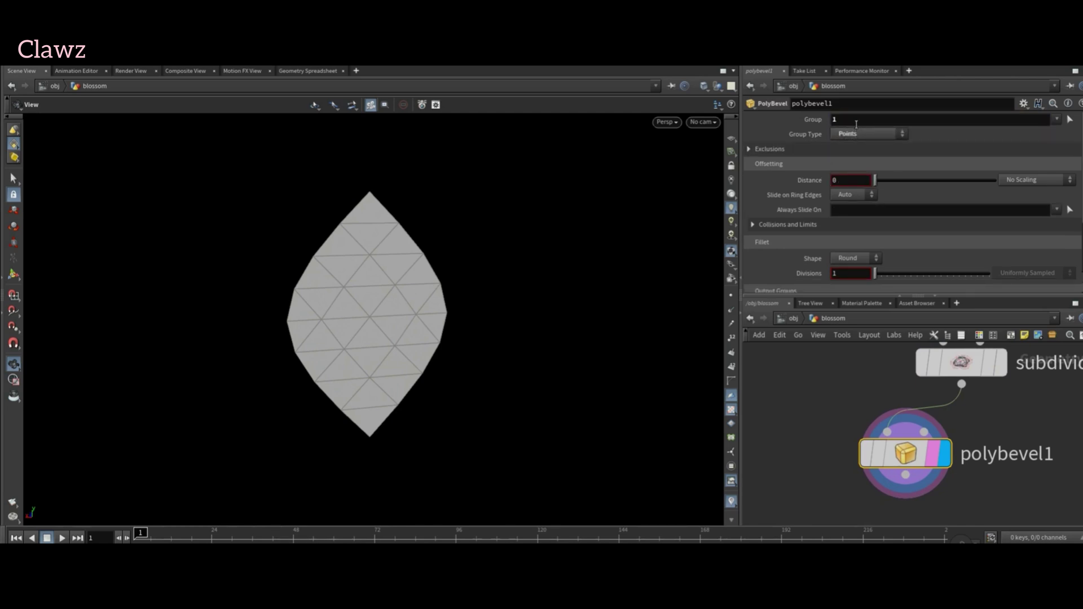
# Set the bevel distance to 1.5 to sharpen the leaf tip.
pyautogui.moveTo(510, 306); pyautogui.dragTo(429, 350)
pyautogui.doubleClick(834, 180)
pyautogui.write('2')
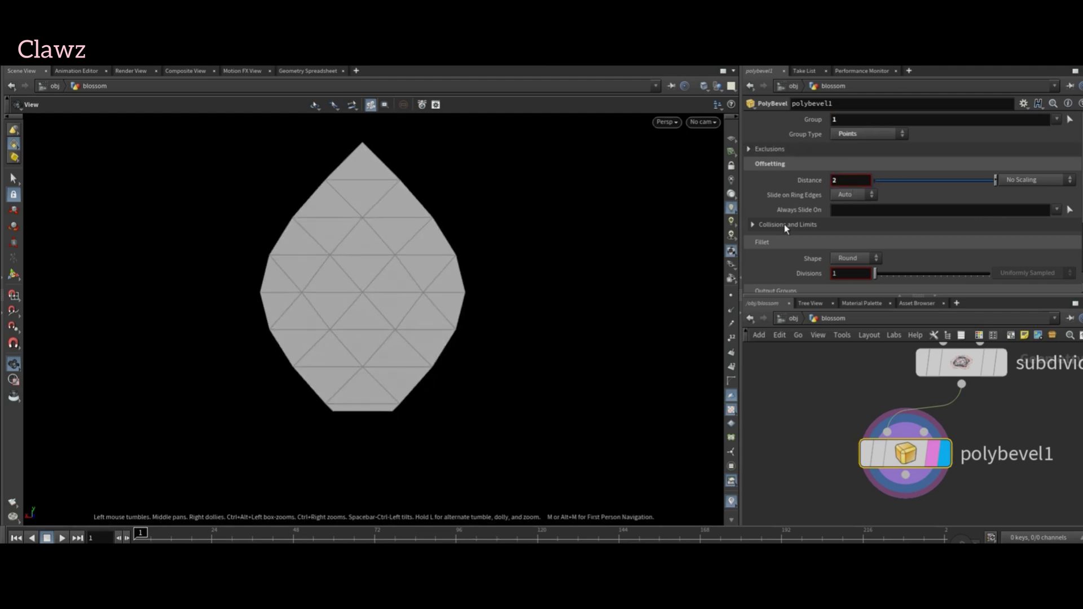
pyautogui.press('BackSpace')
pyautogui.write('1.5')
pyautogui.press('Return')
pyautogui.scroll(-3, 903, 451)
pyautogui.scroll(3, 900, 467)
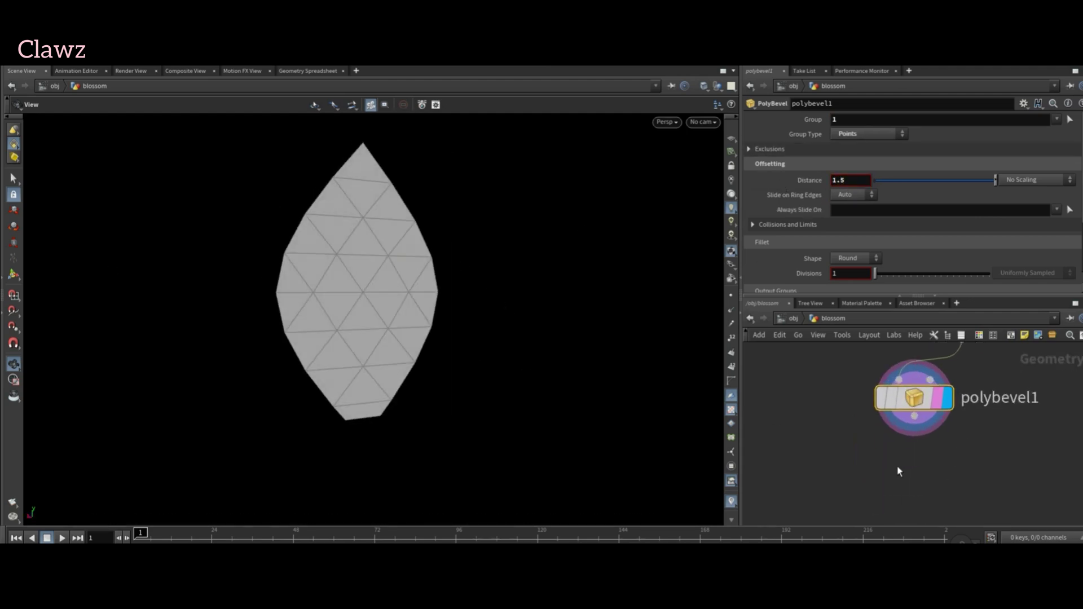
pyautogui.click(909, 472)
pyautogui.press('Tab')
# Add a Bend under polybevel1, define its capture region, and set the up vector angle to 90.
pyautogui.click(889, 478)
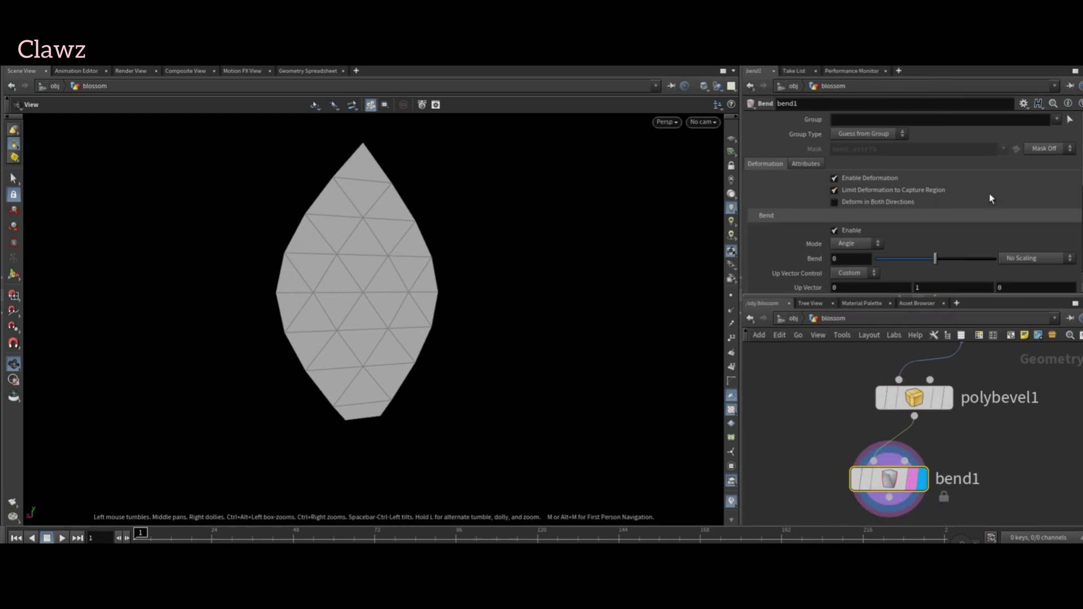
pyautogui.scroll(-2, 877, 229)
pyautogui.scroll(-3, 875, 224)
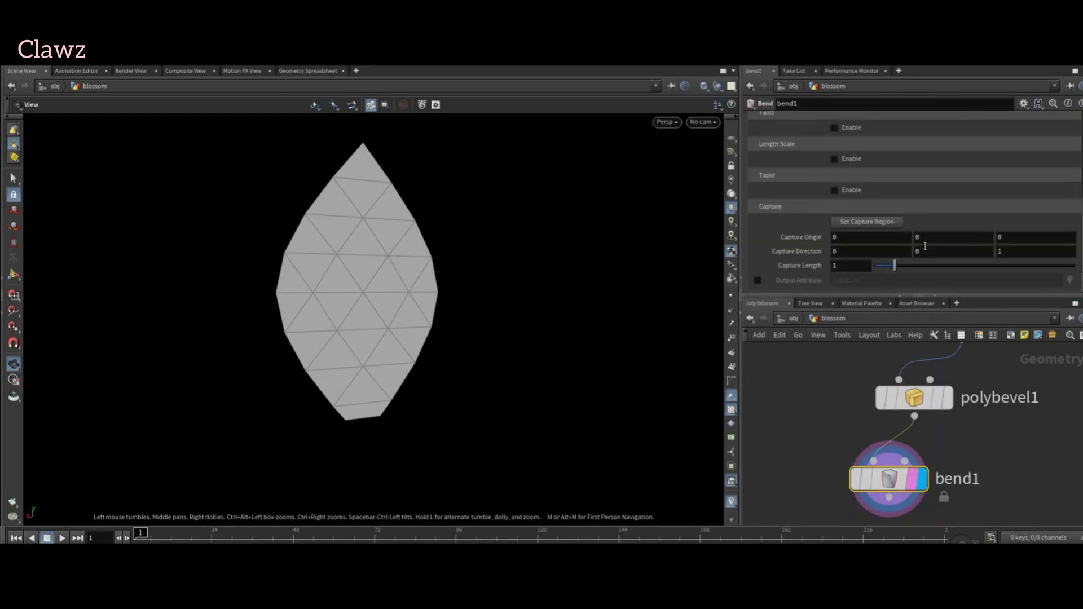
pyautogui.click(860, 219)
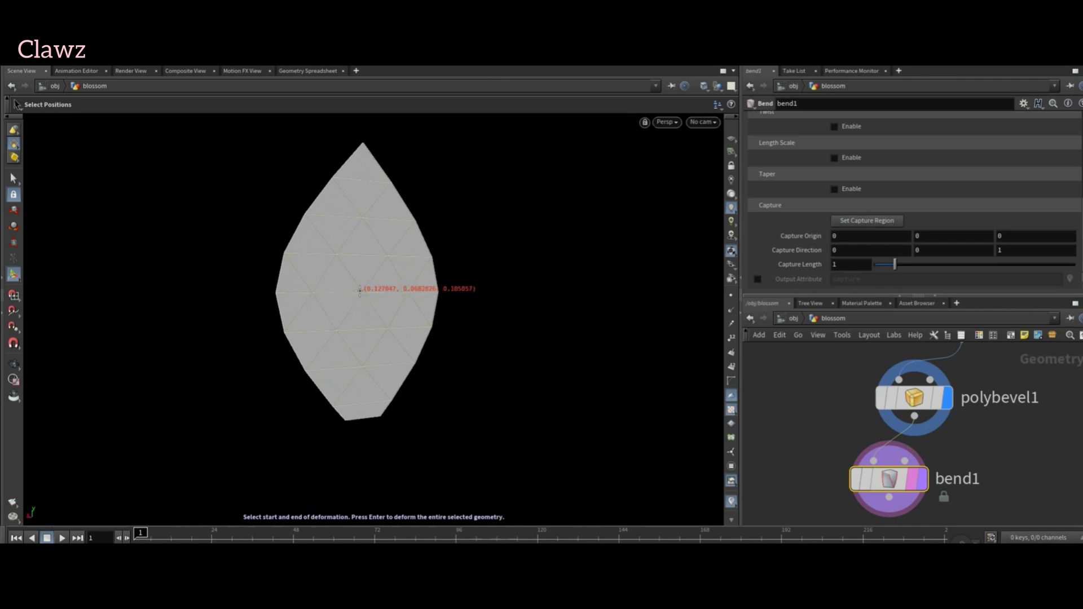
pyautogui.moveTo(276, 294); pyautogui.dragTo(361, 292)
pyautogui.scroll(3, 886, 209)
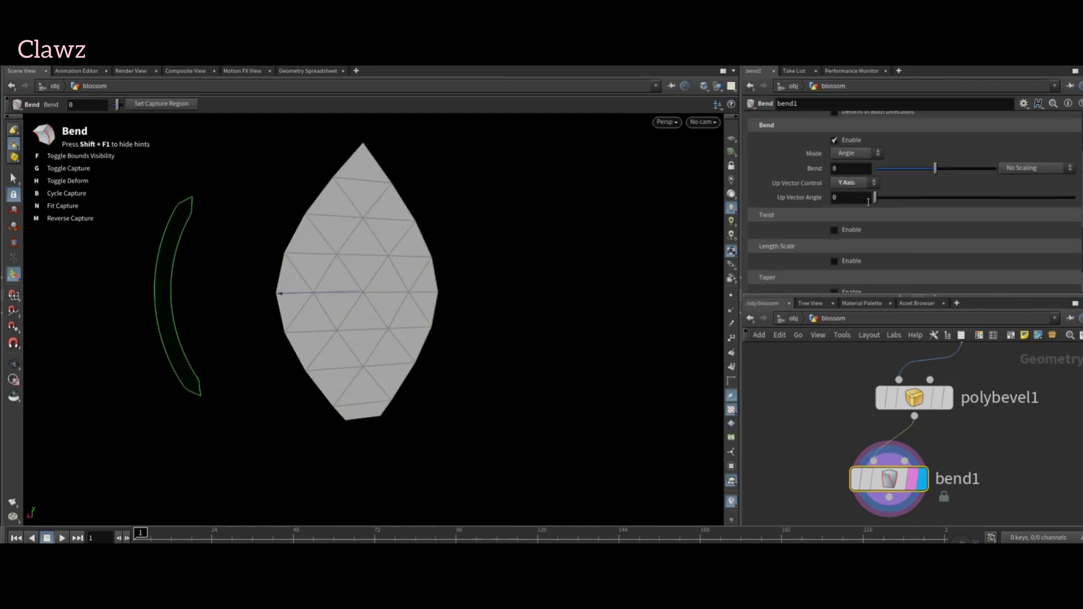
pyautogui.write('90')
pyautogui.press('Return')
# Set the bend amount to -45 to curl the leaf.
pyautogui.scroll(3, 801, 206)
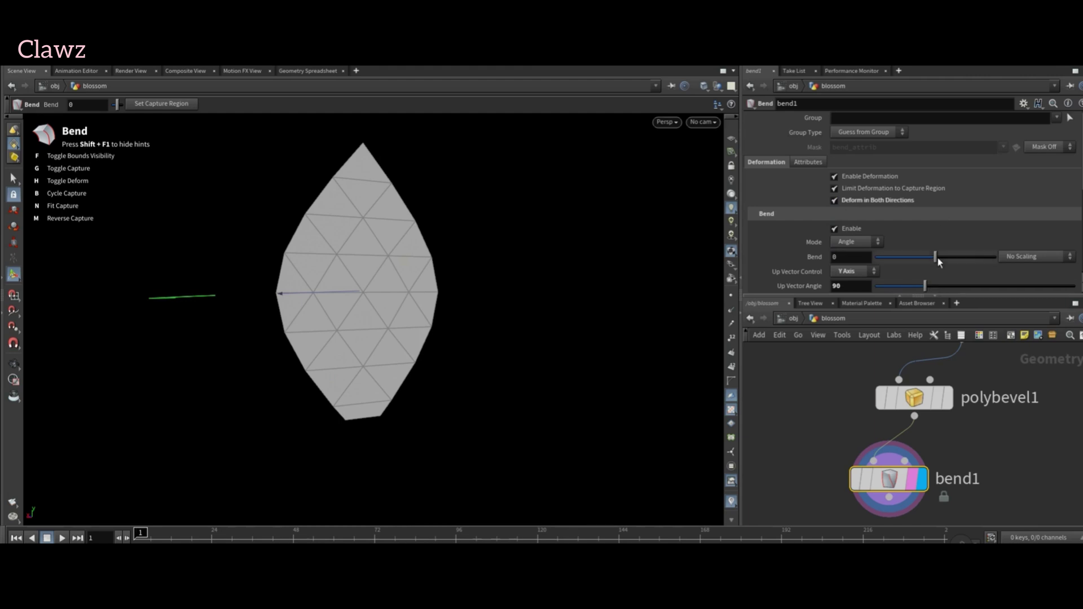
pyautogui.moveTo(937, 258); pyautogui.dragTo(996, 258)
pyautogui.click(852, 257)
pyautogui.write('-90')
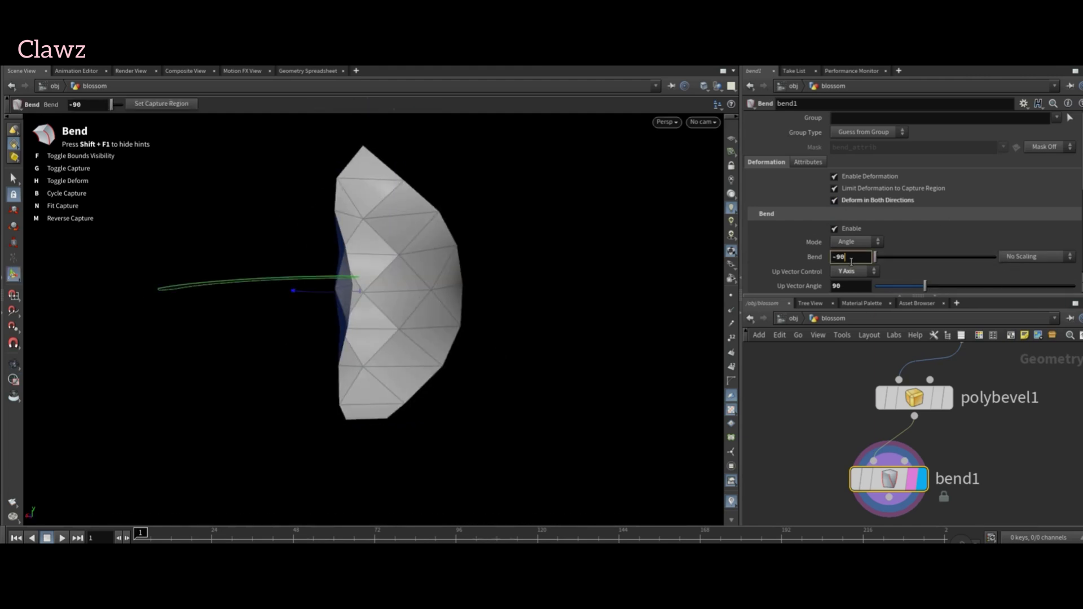
pyautogui.press('Return')
pyautogui.moveTo(554, 223); pyautogui.dragTo(242, 266)
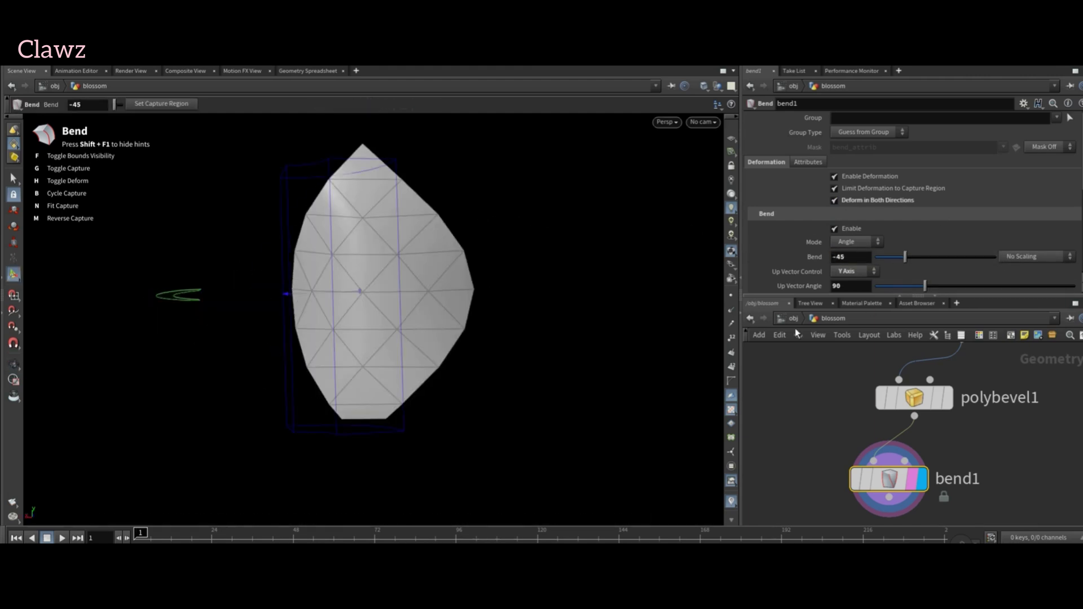
pyautogui.scroll(-2, 966, 421)
# Add a Null named petal below bend1.
pyautogui.press('Tab')
pyautogui.write('null')
pyautogui.press('Return')
pyautogui.click(899, 447)
pyautogui.write('petal')
pyautogui.press('Return')
pyautogui.scroll(-2, 930, 445)
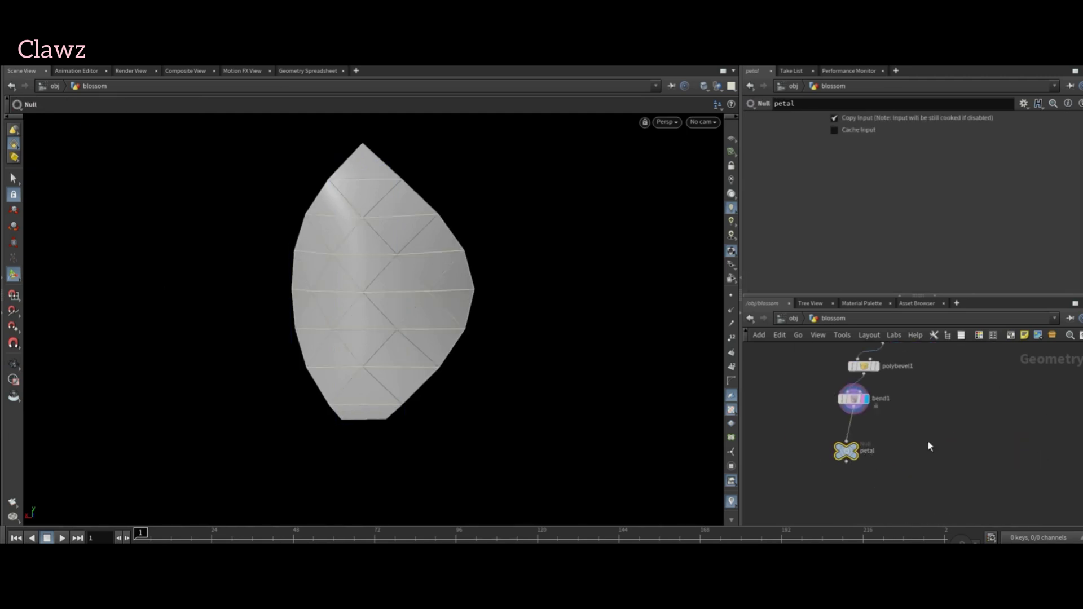
# Add a For-Each Number loop beneath the petal null.
pyautogui.press('Tab')
pyautogui.press('Escape')
pyautogui.press('Tab')
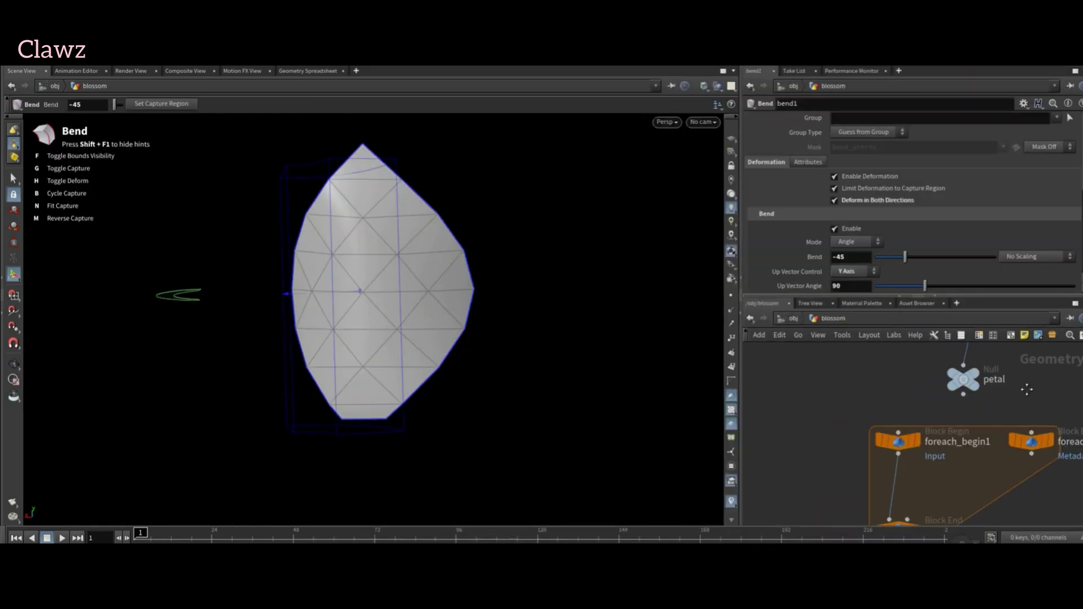
pyautogui.scroll(5, 833, 427)
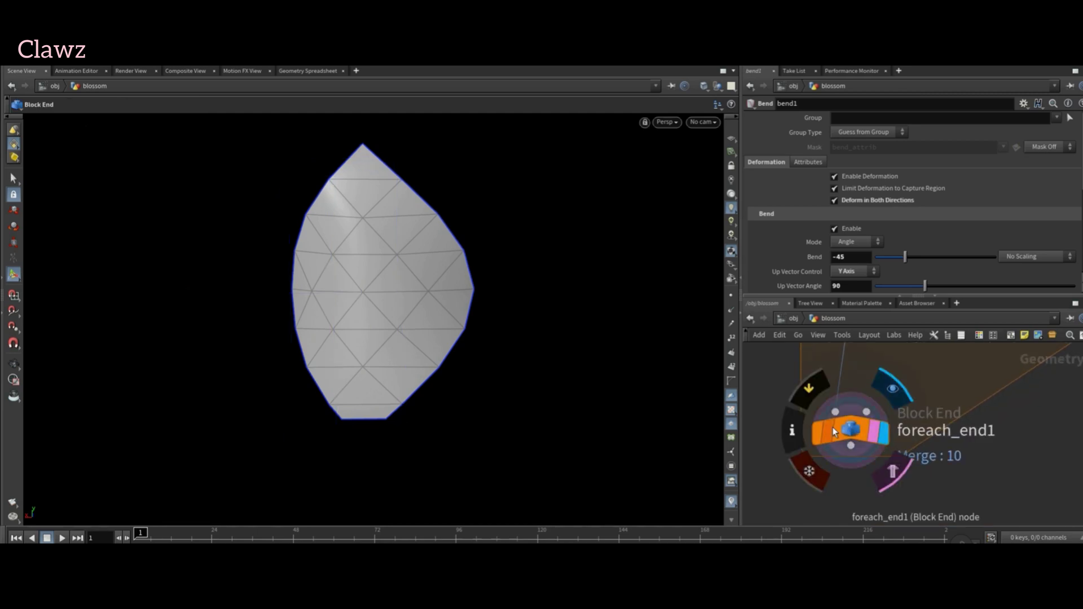
# Insert a Transform into the loop with Rotate Y set to 45.
pyautogui.click(832, 428)
pyautogui.scroll(-3, 832, 427)
pyautogui.press('Tab')
pyautogui.press('Return')
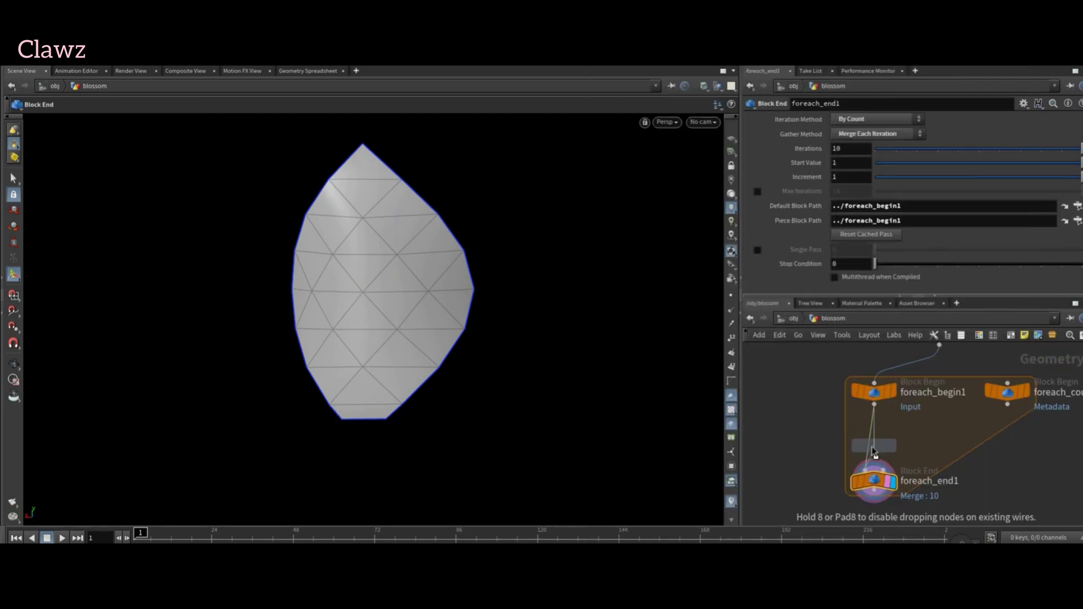
pyautogui.click(874, 447)
pyautogui.scroll(4, 874, 446)
pyautogui.moveTo(949, 180); pyautogui.dragTo(1004, 179, button='middle')
pyautogui.write('6')
pyautogui.press('Return')
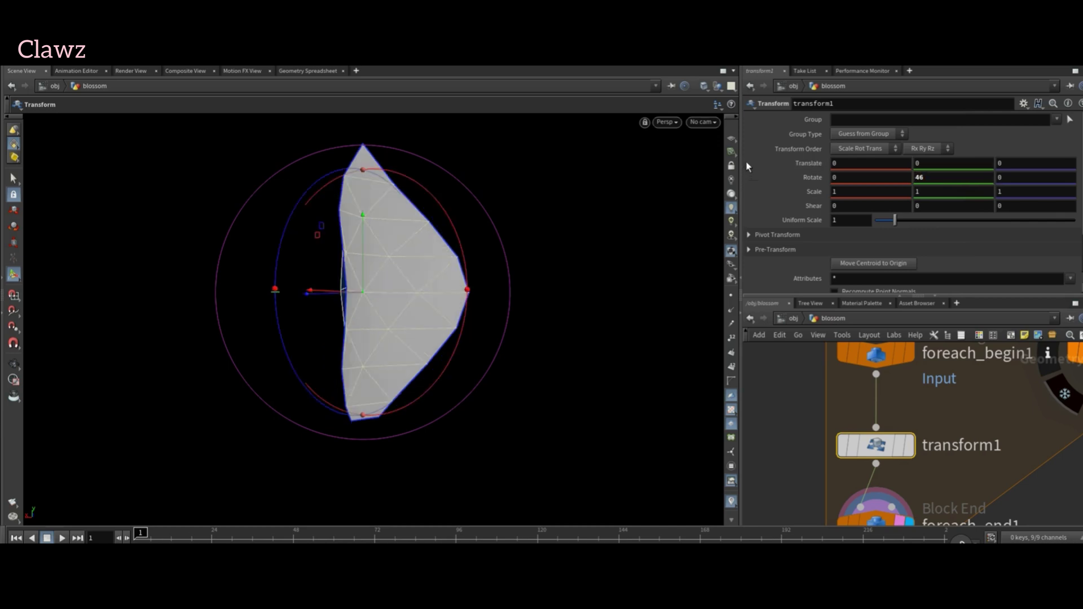
pyautogui.press('Return')
pyautogui.scroll(-3, 882, 466)
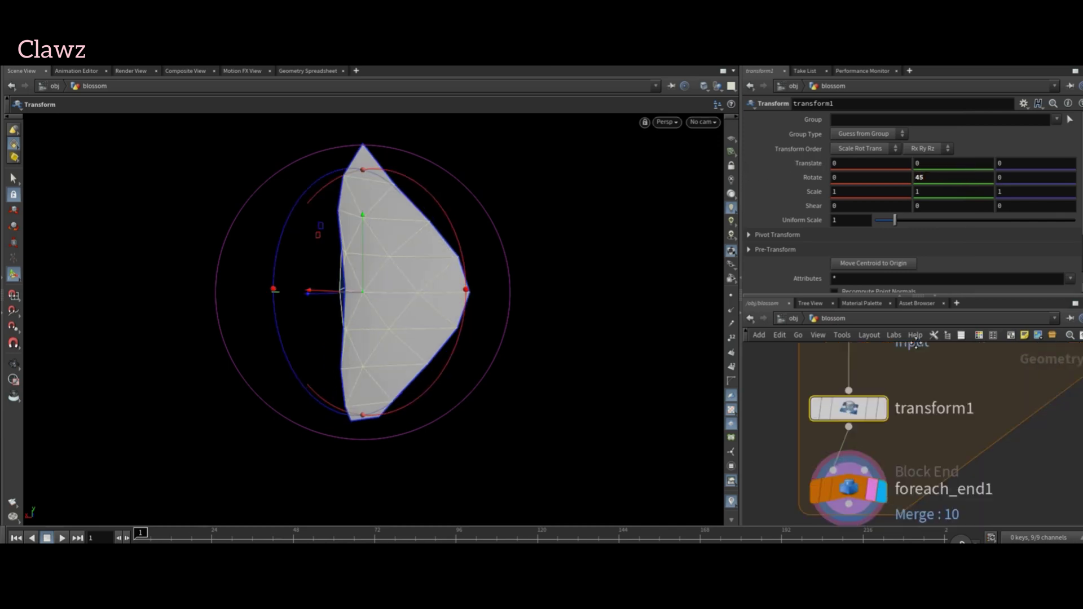
# Set Rotate Y to 45 * detail("../foreach_count1/","iteration",0).
pyautogui.click(840, 418)
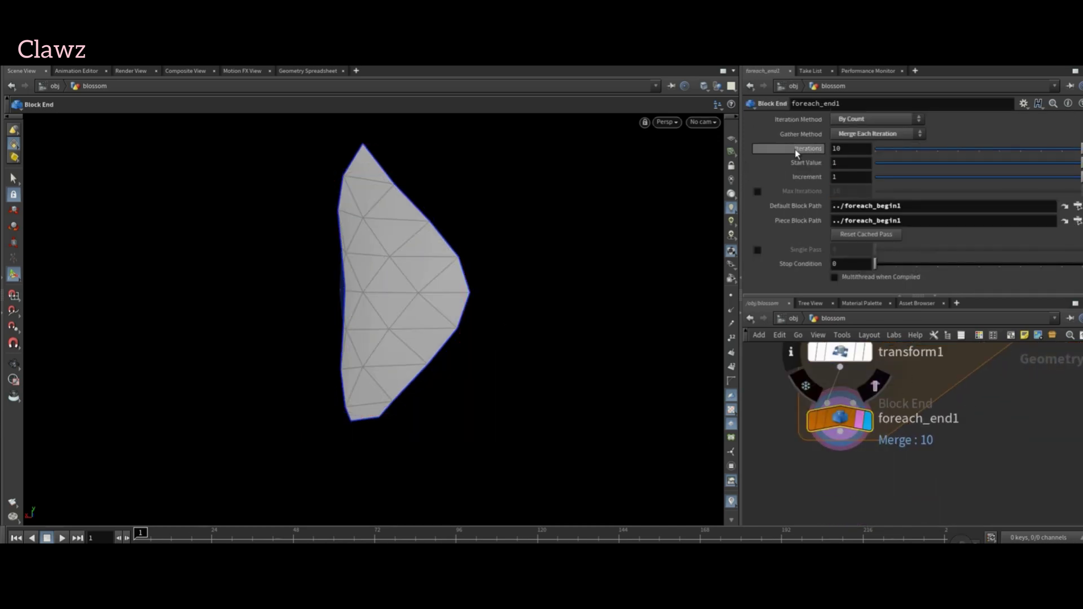
pyautogui.moveTo(766, 370); pyautogui.dragTo(786, 427, button='middle')
pyautogui.click(865, 407)
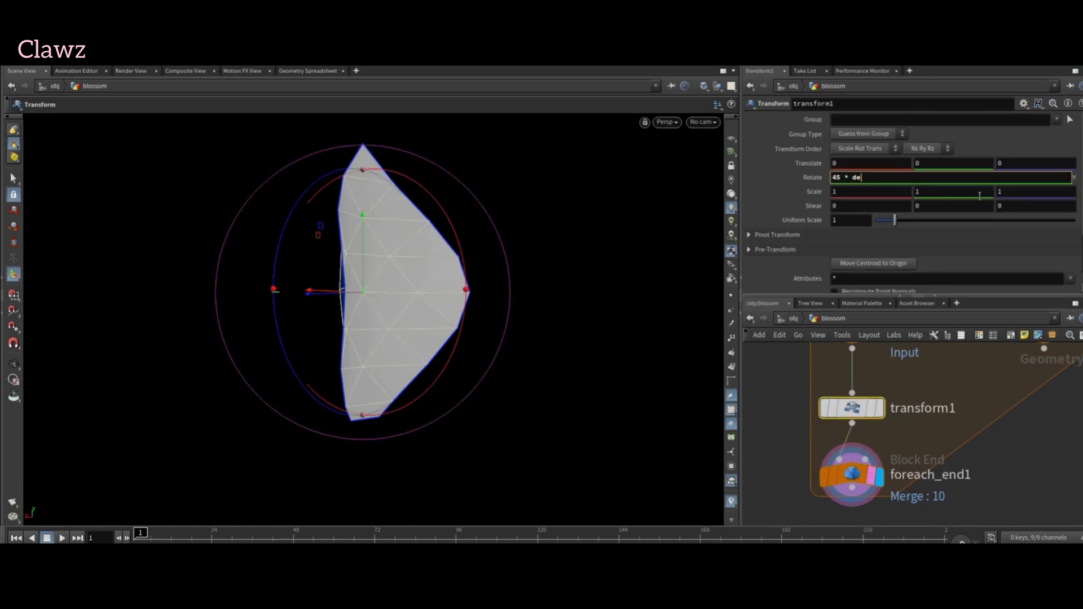
pyautogui.write('tail(')
pyautogui.press('Tab')
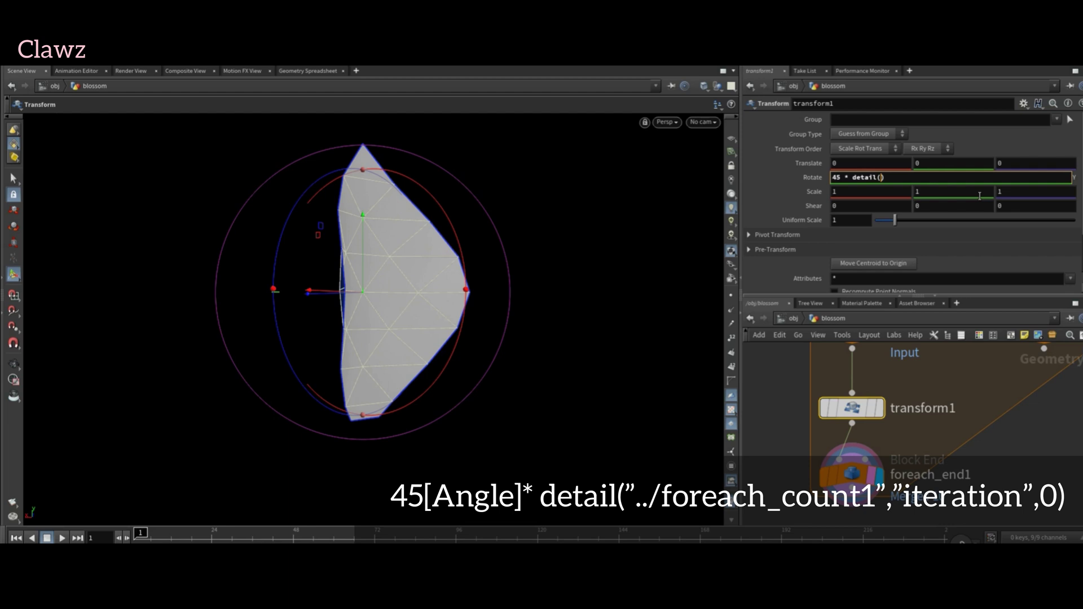
pyautogui.write('"../for')
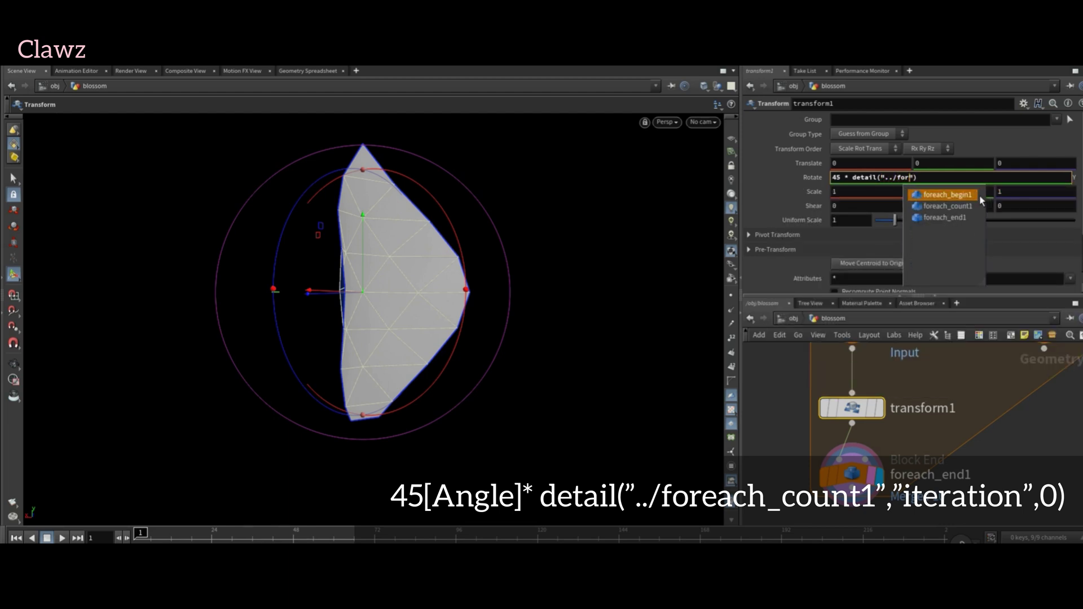
pyautogui.click(980, 206)
pyautogui.write(',"iteratio')
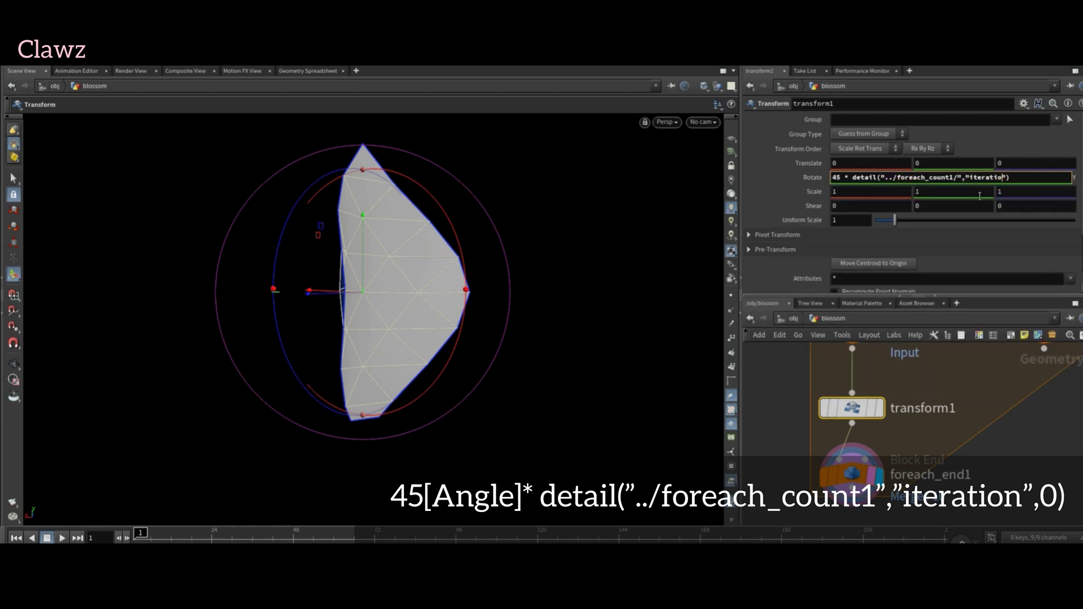
pyautogui.write('n",0')
pyautogui.press('Return')
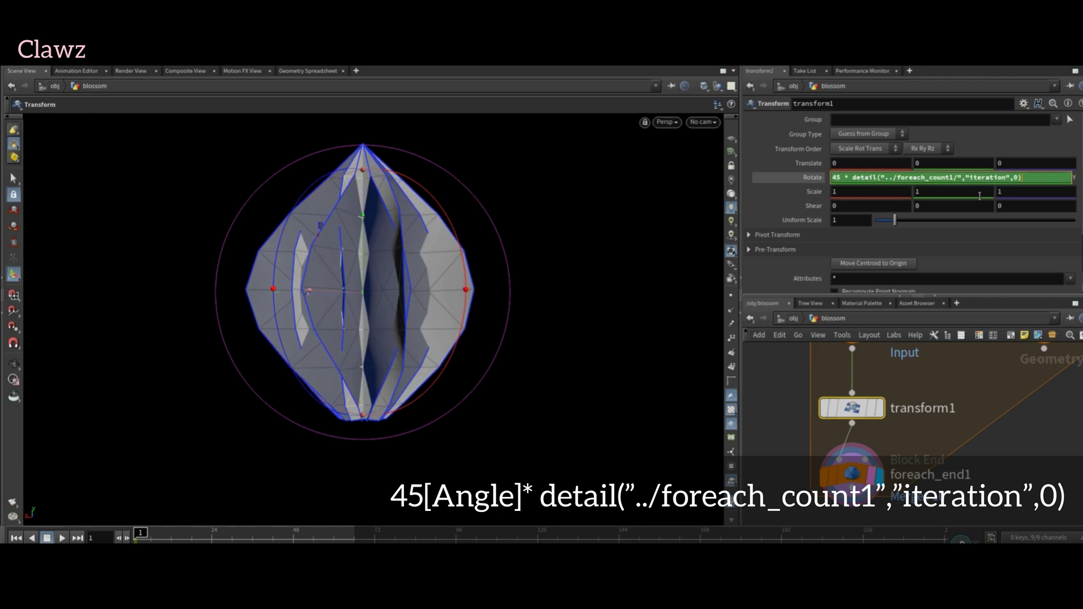
# Set the For-Each block end iterations to 10.
pyautogui.scroll(-3, 782, 477)
pyautogui.click(936, 391)
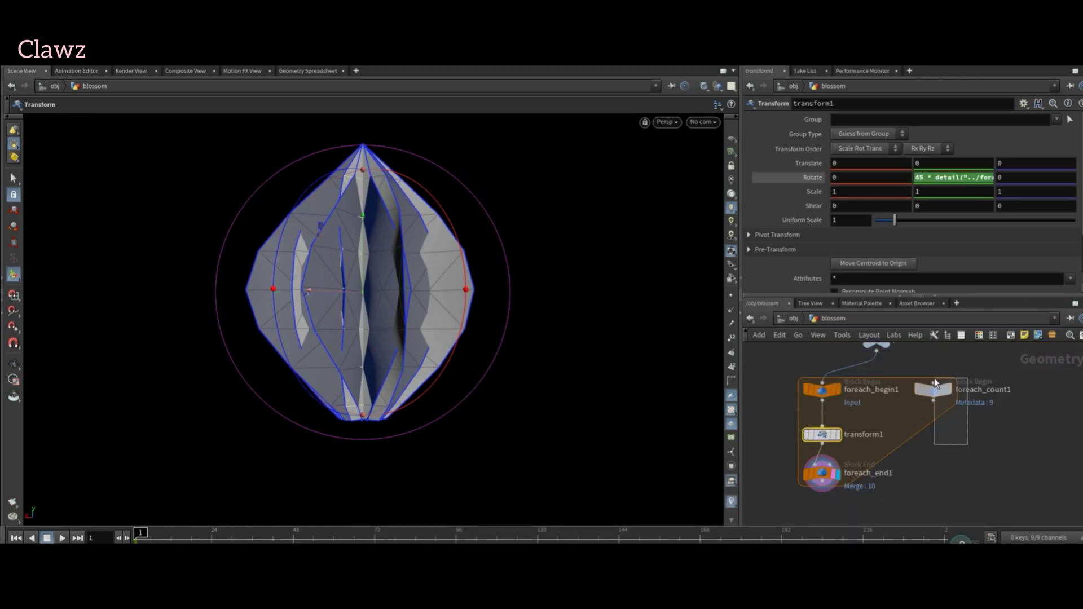
pyautogui.click(822, 474)
pyautogui.click(925, 149)
pyautogui.moveTo(926, 151); pyautogui.dragTo(1080, 149)
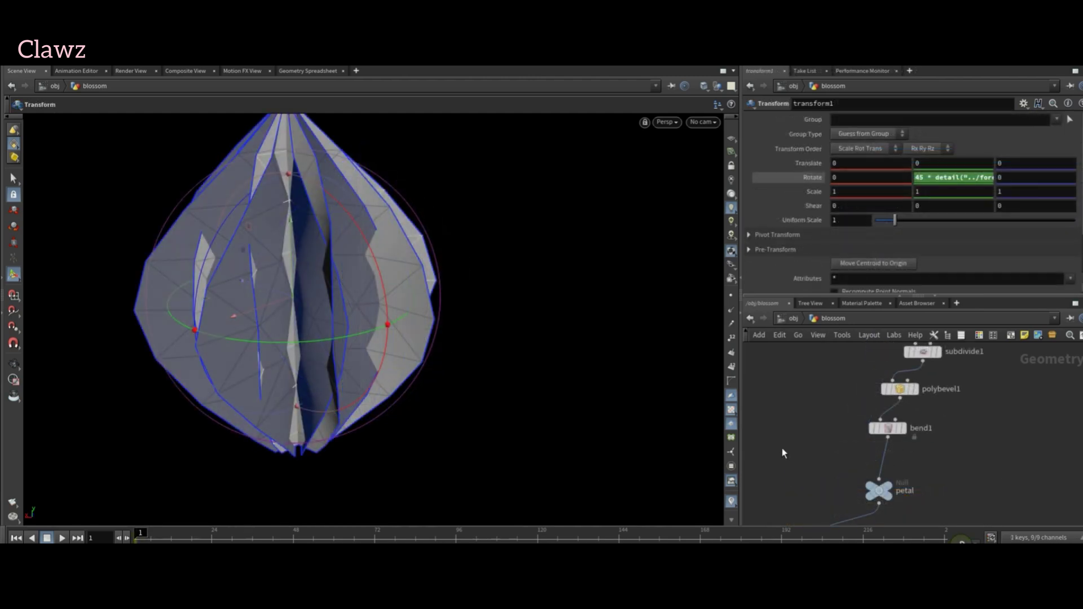
pyautogui.press('Tab')
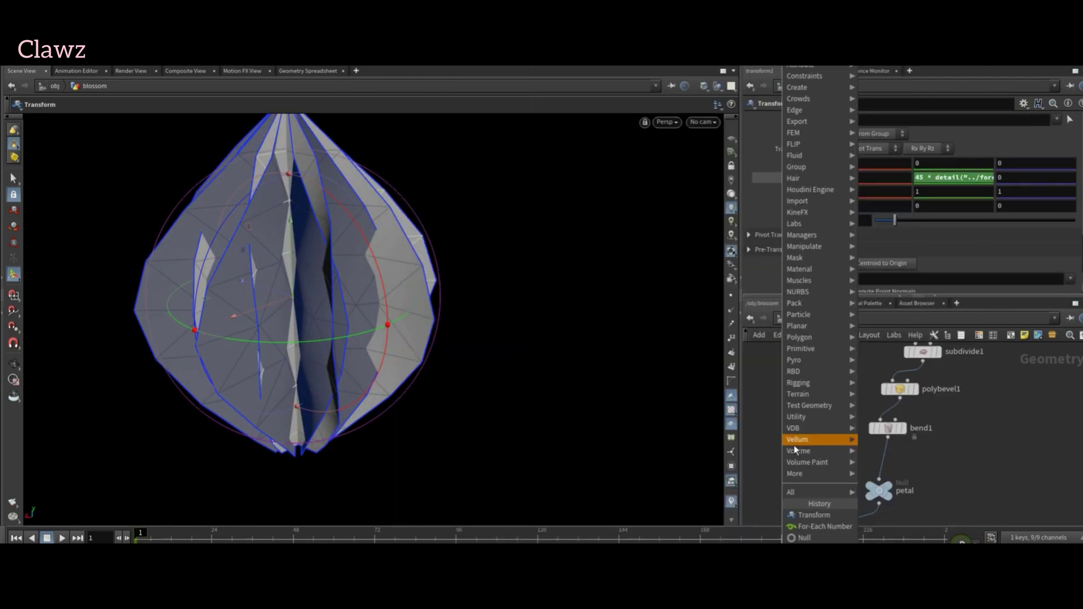
# Add transform2 between bend1 and petal with Translate Z of 7.
pyautogui.click(794, 445)
pyautogui.click(882, 462)
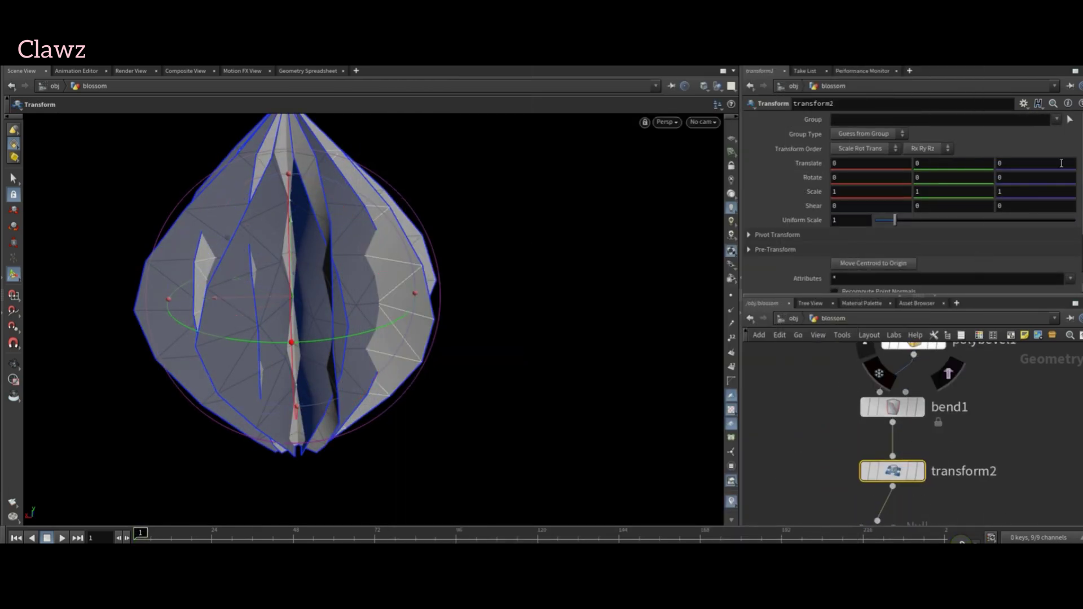
pyautogui.moveTo(1002, 162); pyautogui.dragTo(1043, 165, button='middle')
pyautogui.write('-')
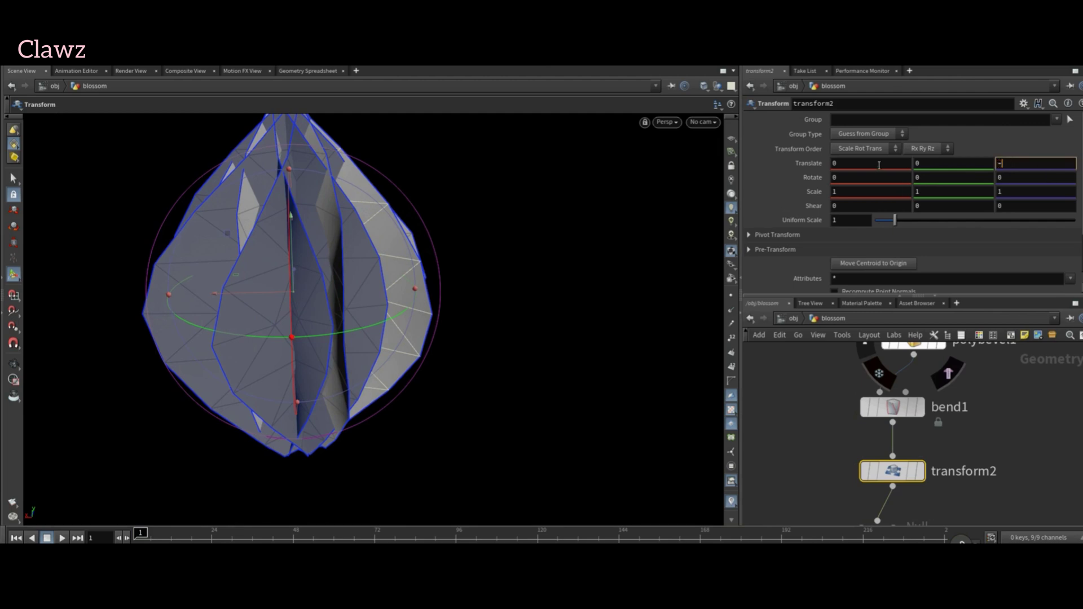
pyautogui.write('5')
pyautogui.press('Return')
pyautogui.keyDown('alt'); pyautogui.moveTo(314, 292); pyautogui.dragTo(568, 302); pyautogui.keyUp('alt')
pyautogui.scroll(-3, 568, 302)
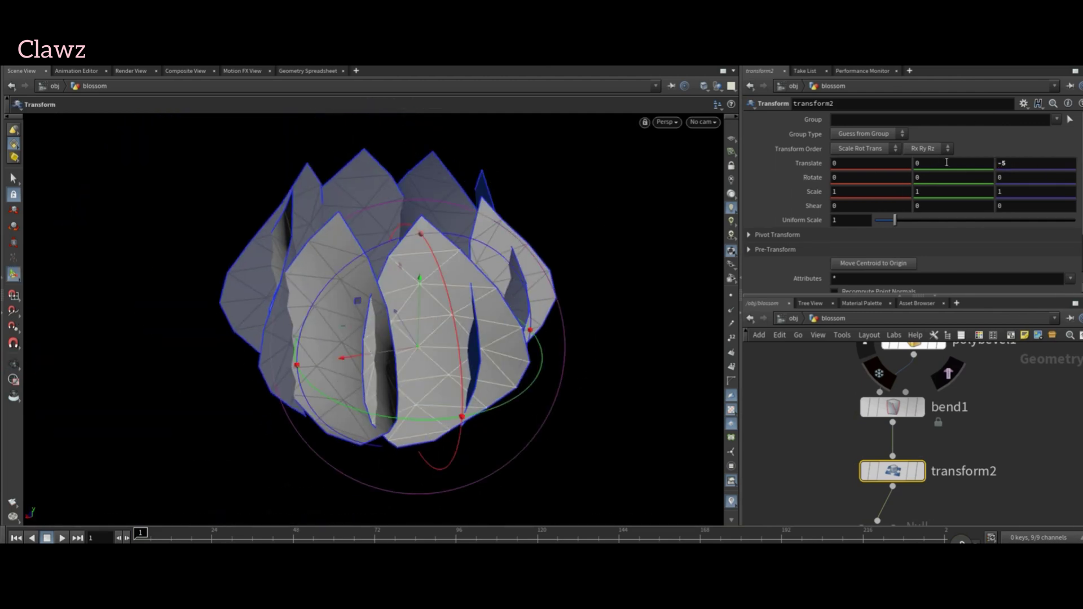
pyautogui.write('5')
pyautogui.press('Return')
pyautogui.scroll(-1, 1010, 146)
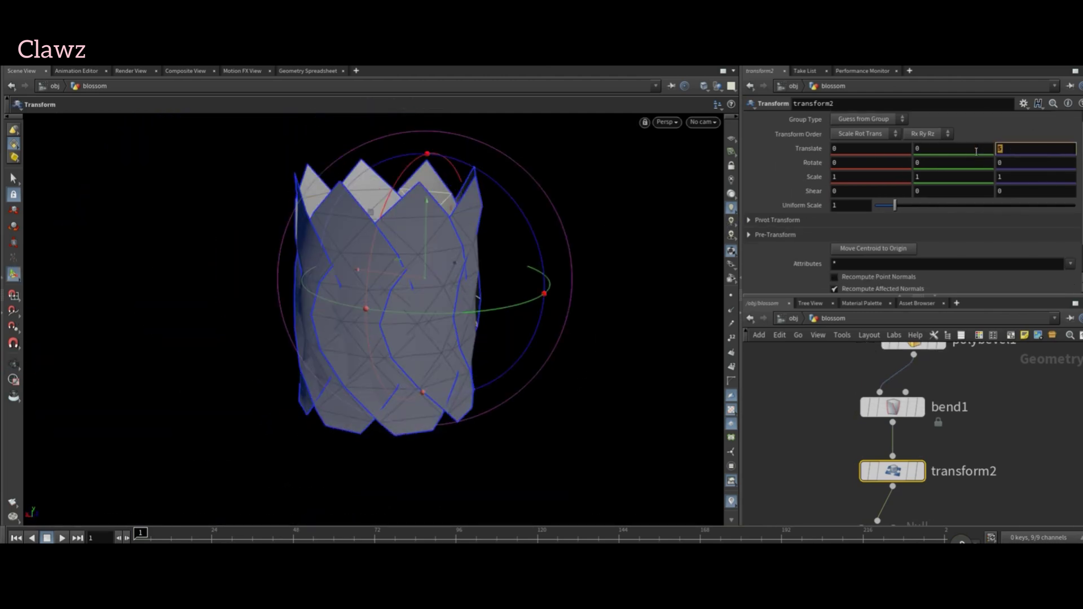
pyautogui.write('7')
pyautogui.press('Return')
pyautogui.scroll(-5, 984, 382)
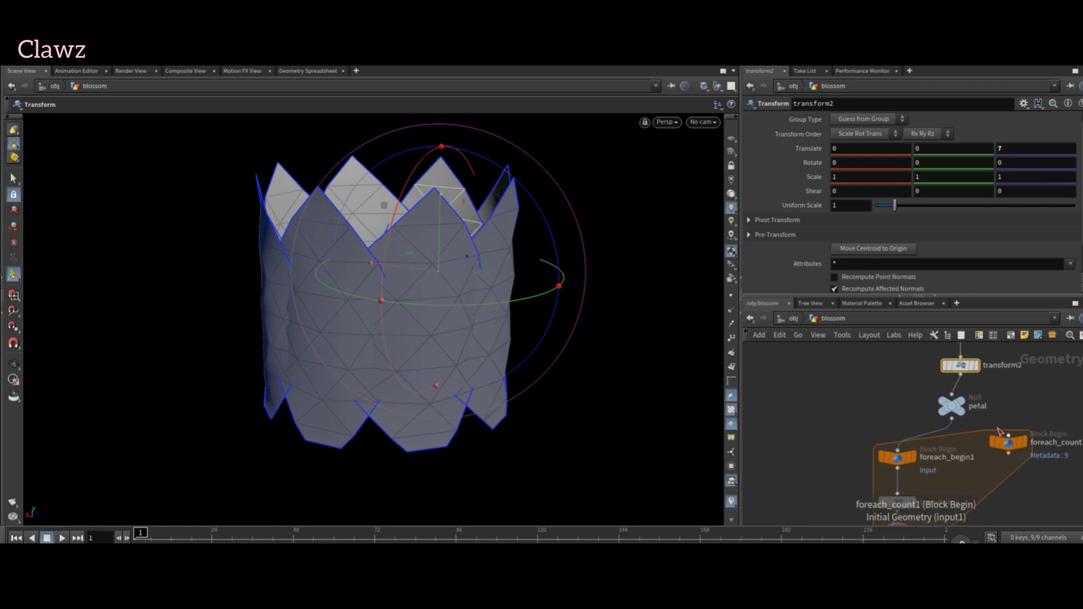
pyautogui.scroll(4, 827, 443)
# Paste the iteration rotation expression into transform1's Rotate X with a -1.5 multiplier.
pyautogui.moveTo(831, 431); pyautogui.dragTo(1080, 480)
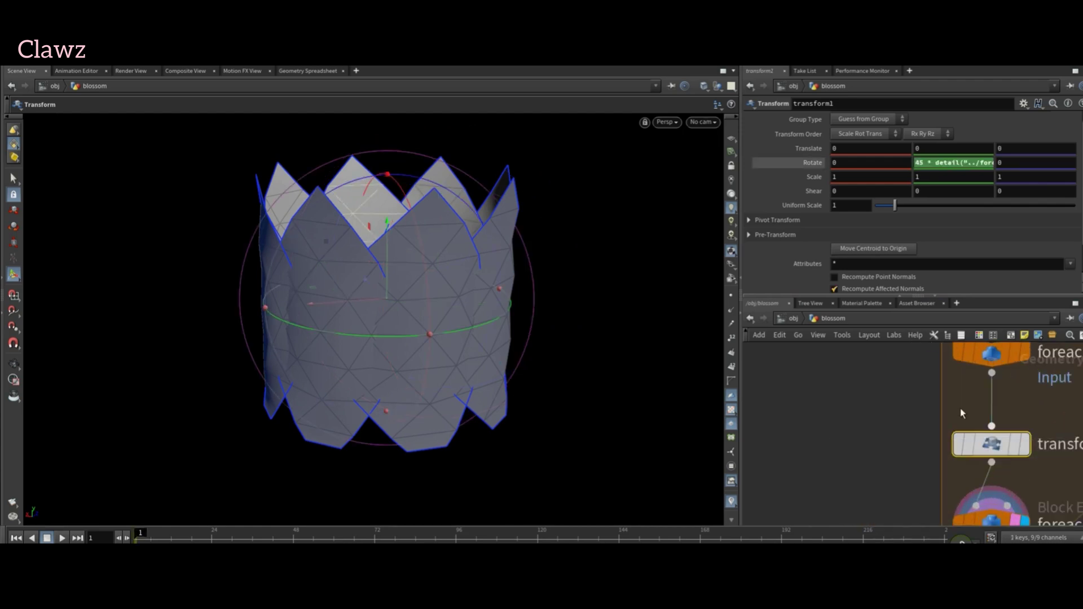
pyautogui.moveTo(879, 413); pyautogui.dragTo(902, 390, button='middle')
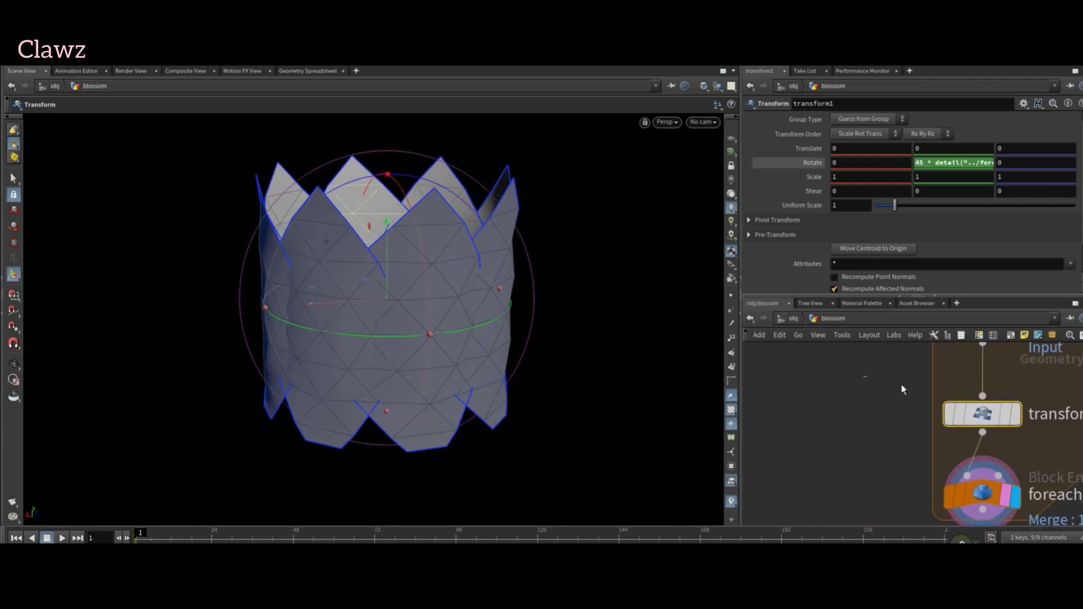
pyautogui.click(950, 163)
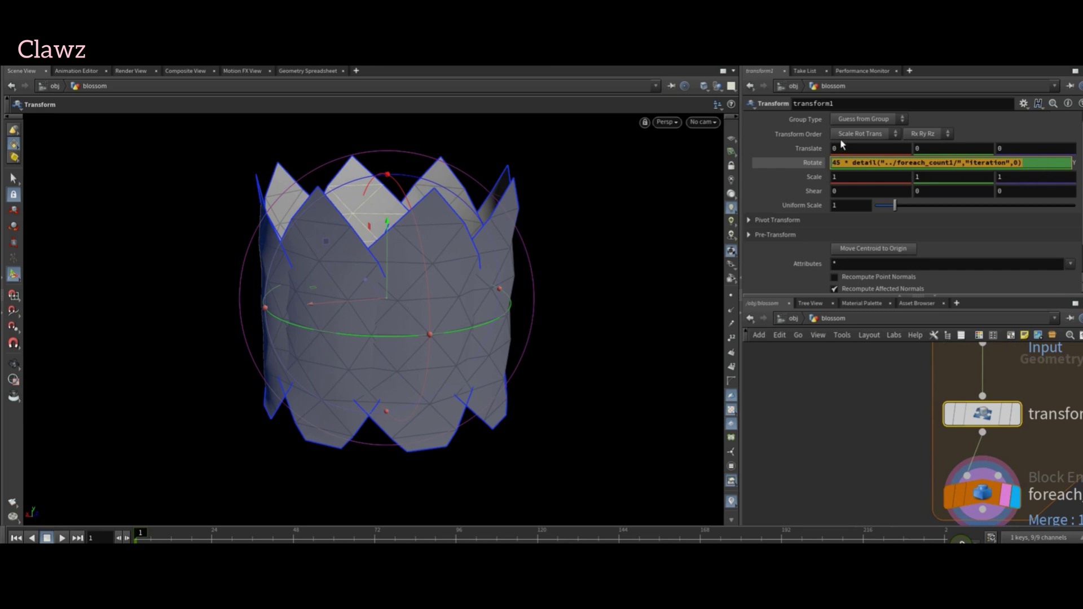
pyautogui.press('Return')
pyautogui.write('45 * detail("../foreach_count1/","iteration",0)')
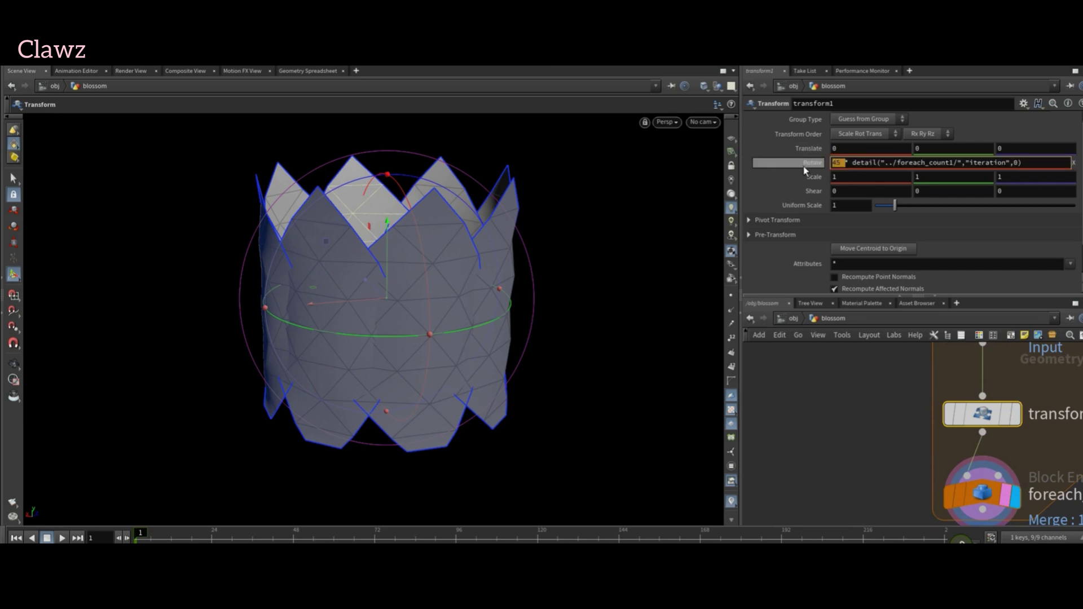
pyautogui.write('-1.5')
pyautogui.press('Return')
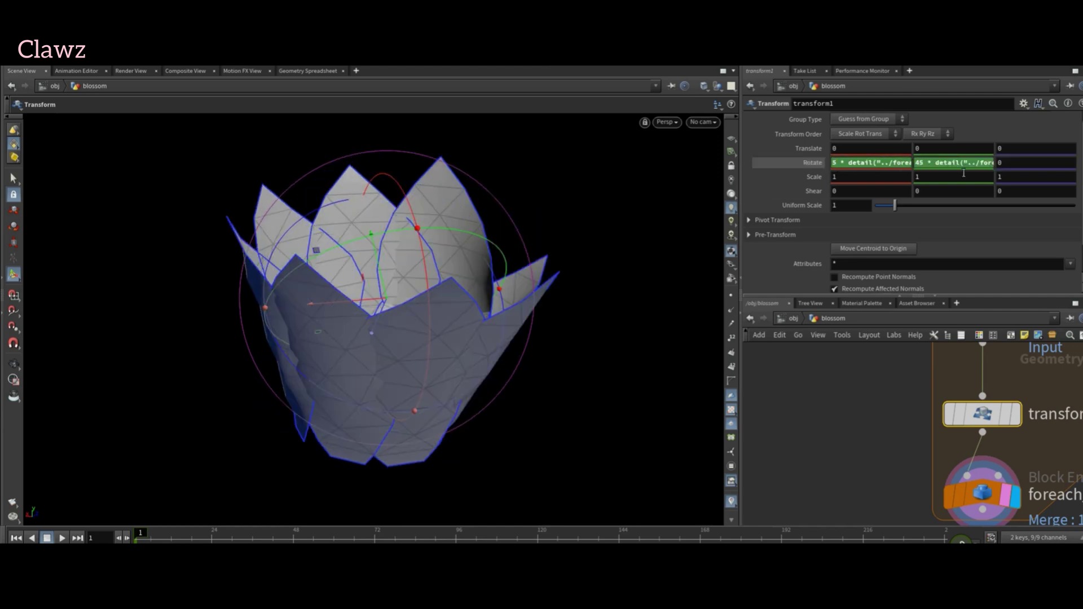
pyautogui.press('Escape')
pyautogui.moveTo(581, 265); pyautogui.dragTo(610, 342)
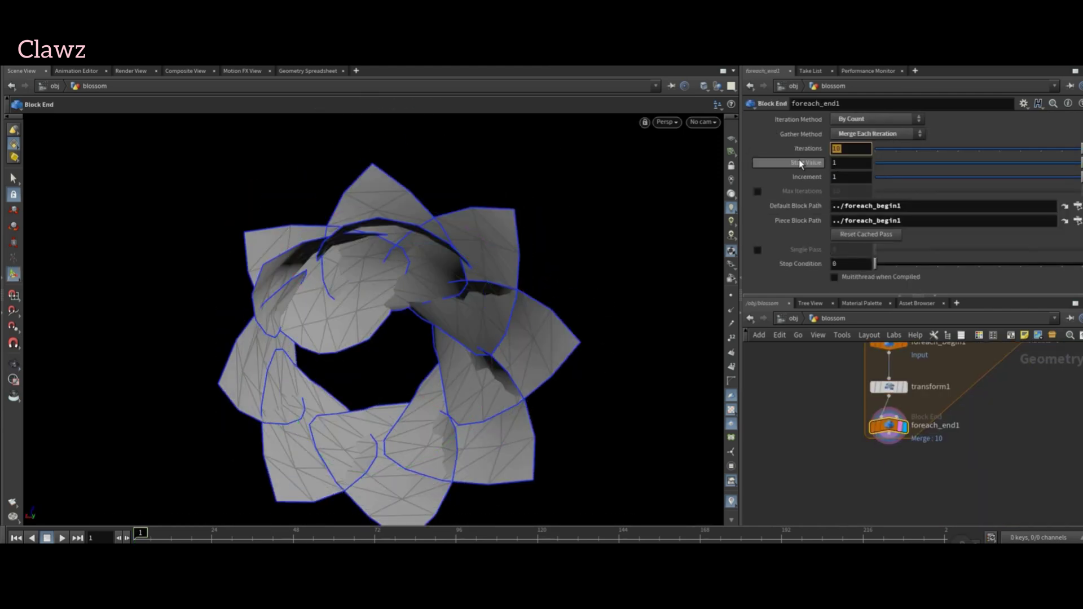
# Set the loop to 24 iterations.
pyautogui.write('24')
pyautogui.press('Return')
pyautogui.scroll(-3, 801, 421)
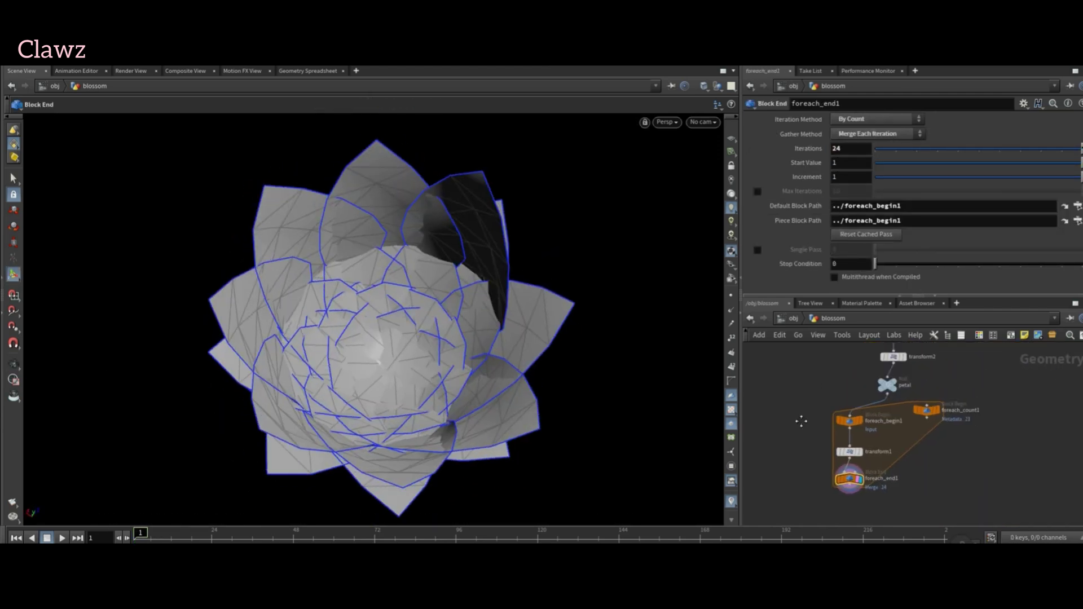
pyautogui.scroll(3, 801, 420)
# Keep transform2's X rotation at 9.7 and add a Match Size node after it.
pyautogui.click(897, 454)
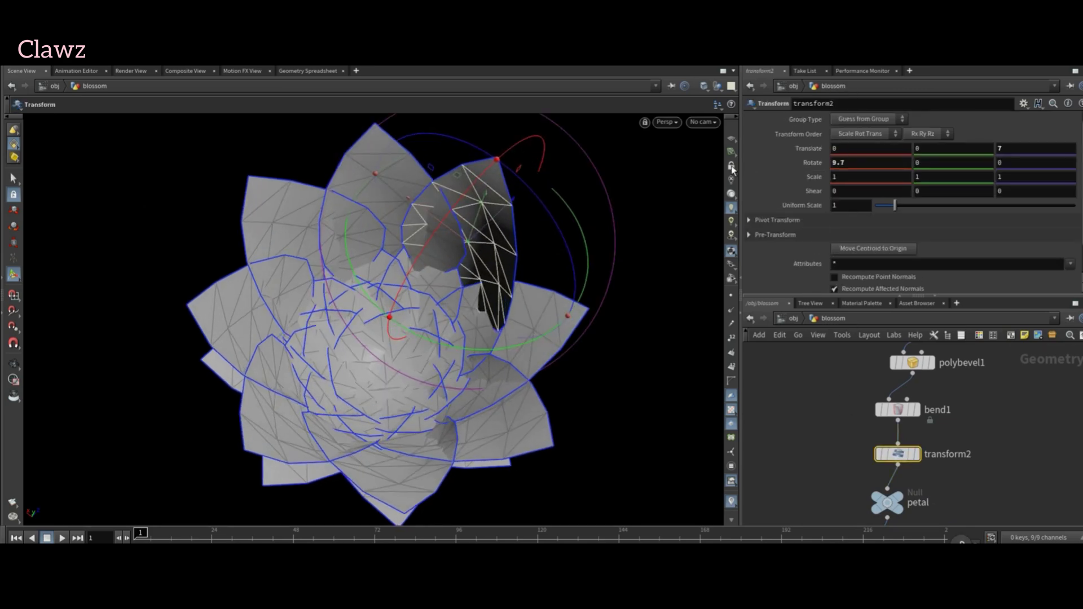
pyautogui.moveTo(839, 163); pyautogui.dragTo(610, 160, button='middle')
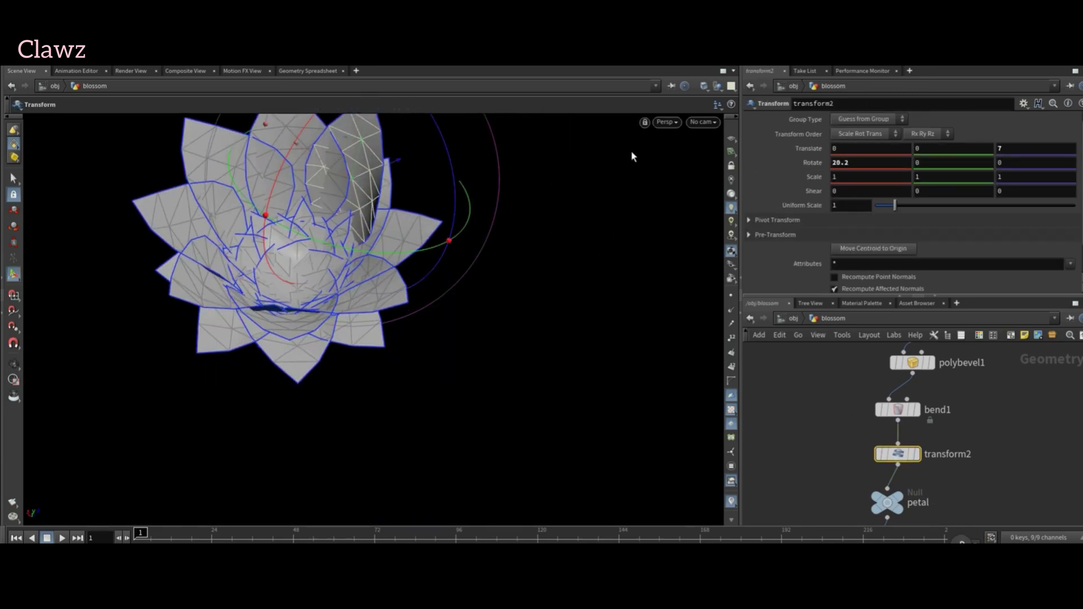
pyautogui.hotkey('ctrl', 'z')
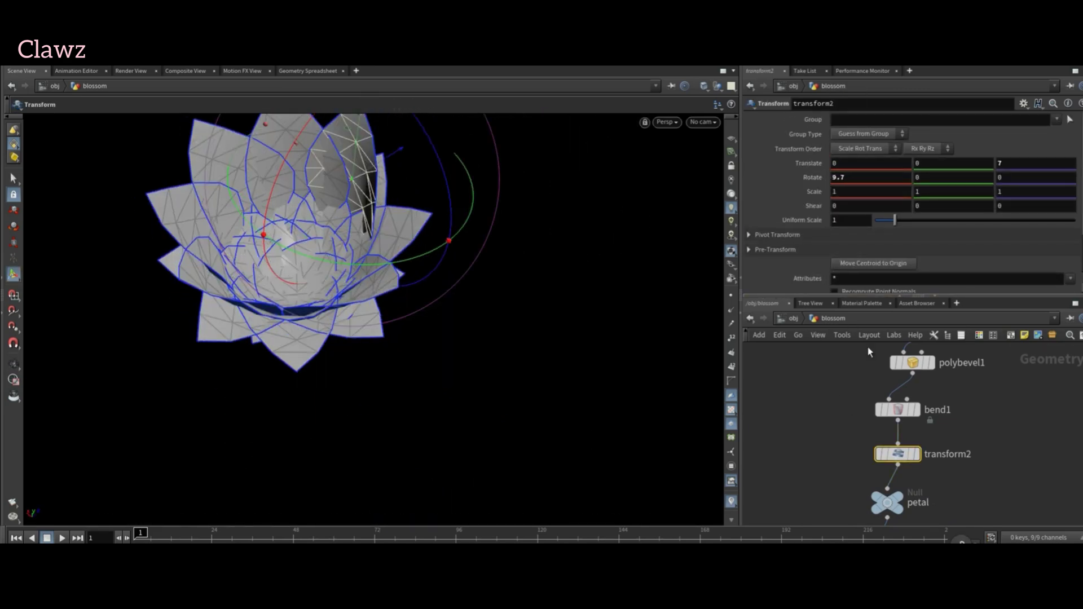
pyautogui.press('Tab')
pyautogui.write('match')
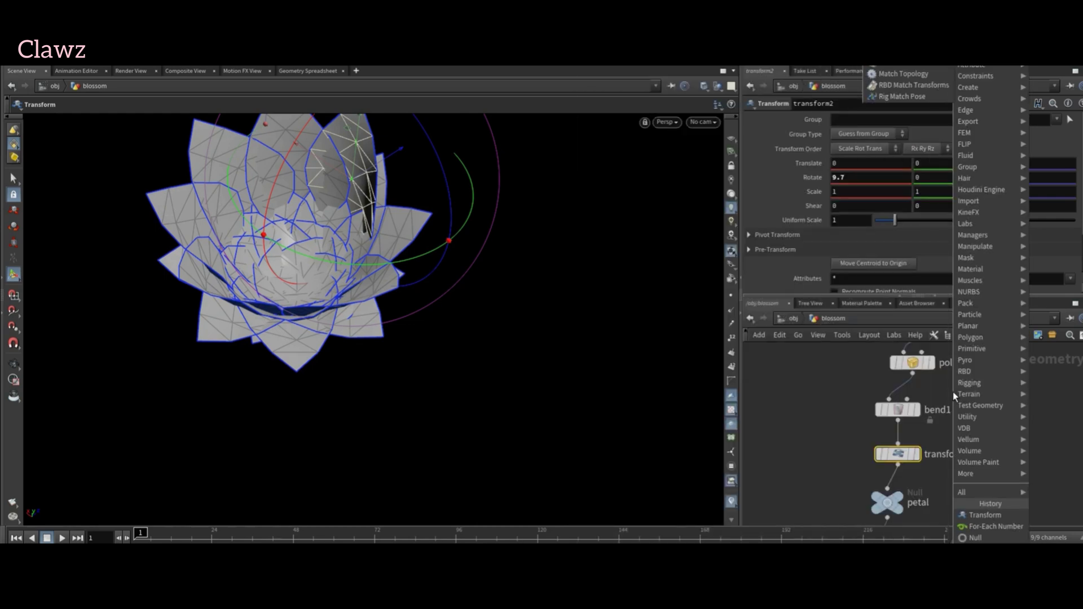
pyautogui.press('Return')
# Add a Match Size node below transform2 with Justify Y set to Min.
pyautogui.click(903, 485)
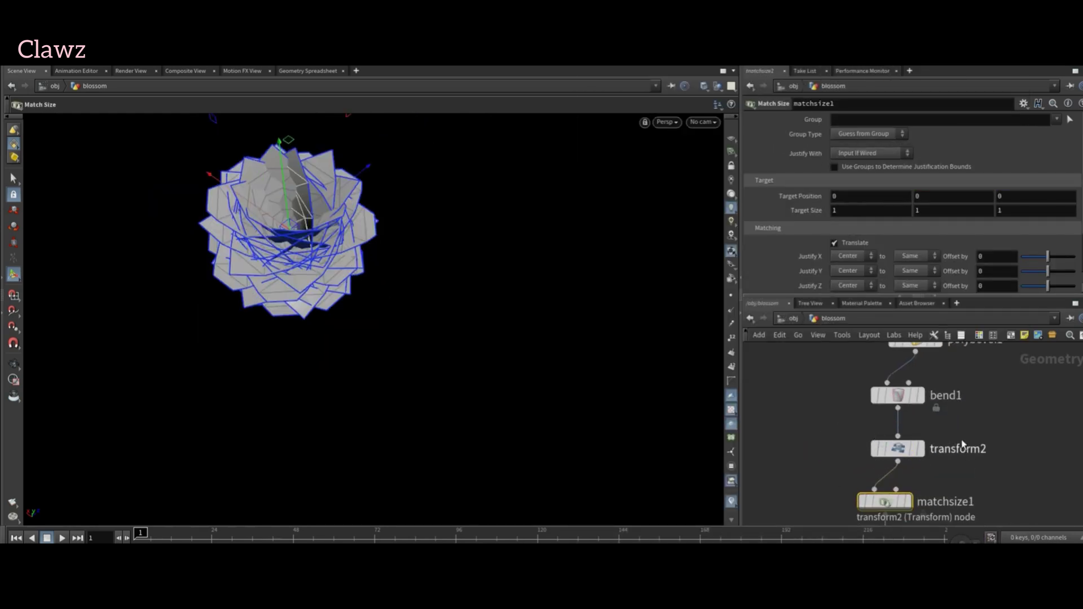
pyautogui.click(851, 270)
pyautogui.click(855, 293)
pyautogui.moveTo(408, 174); pyautogui.dragTo(552, 440)
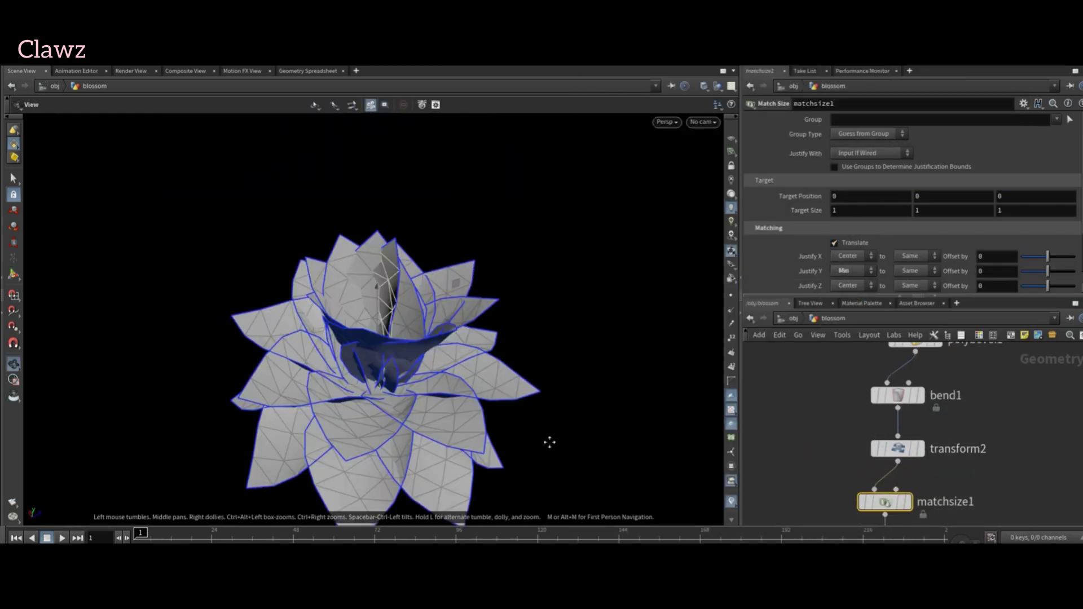
pyautogui.moveTo(832, 445); pyautogui.dragTo(818, 325, button='middle')
# Raise the Justify Z offset to 5 so the petal moves outward along Z.
pyautogui.moveTo(1048, 256); pyautogui.dragTo(1076, 286)
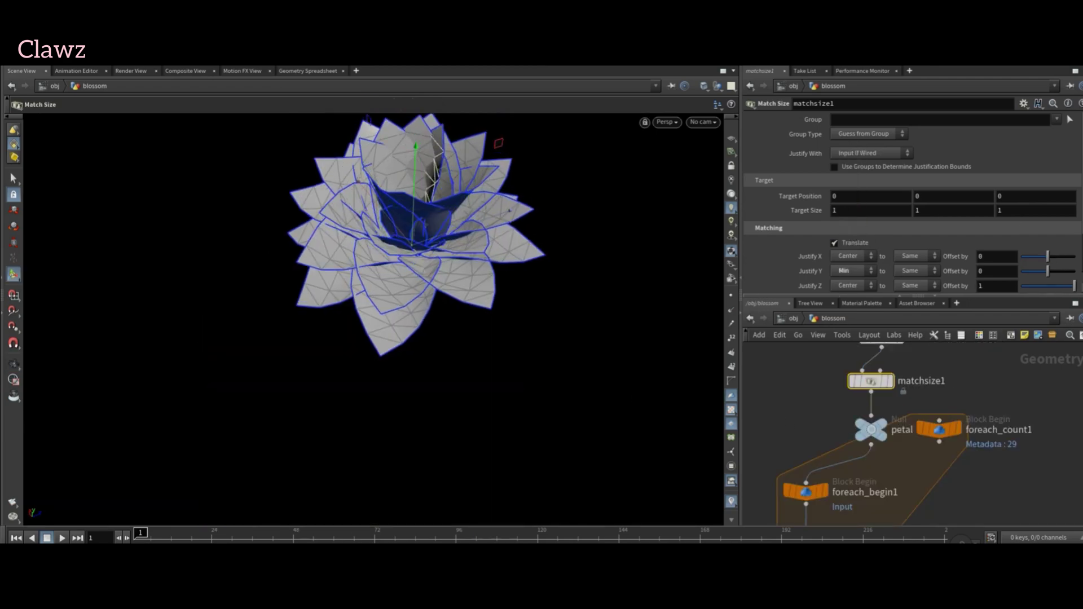
pyautogui.moveTo(1013, 289); pyautogui.dragTo(967, 286, button='middle')
pyautogui.moveTo(587, 237); pyautogui.dragTo(544, 185)
pyautogui.moveTo(970, 279); pyautogui.dragTo(996, 278, button='middle')
pyautogui.moveTo(515, 345); pyautogui.dragTo(555, 369)
pyautogui.moveTo(598, 271); pyautogui.dragTo(626, 167)
pyautogui.moveTo(592, 271); pyautogui.dragTo(595, 361)
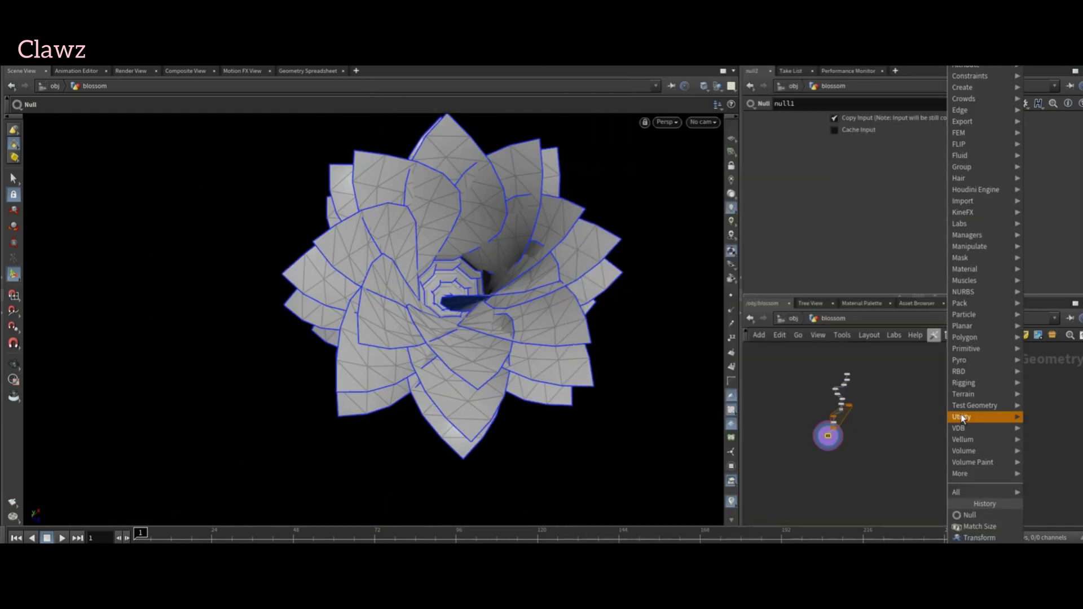
# Add a grid2 node to the network and set its display flag so only it shows.
pyautogui.write('grid')
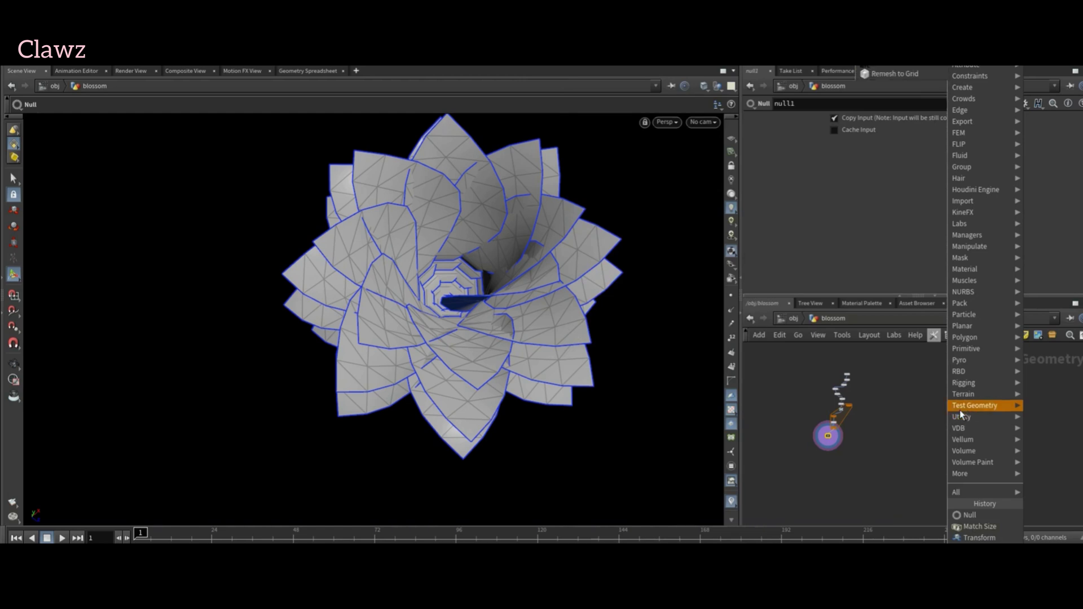
pyautogui.press('Return')
pyautogui.click(925, 386)
pyautogui.click(949, 414)
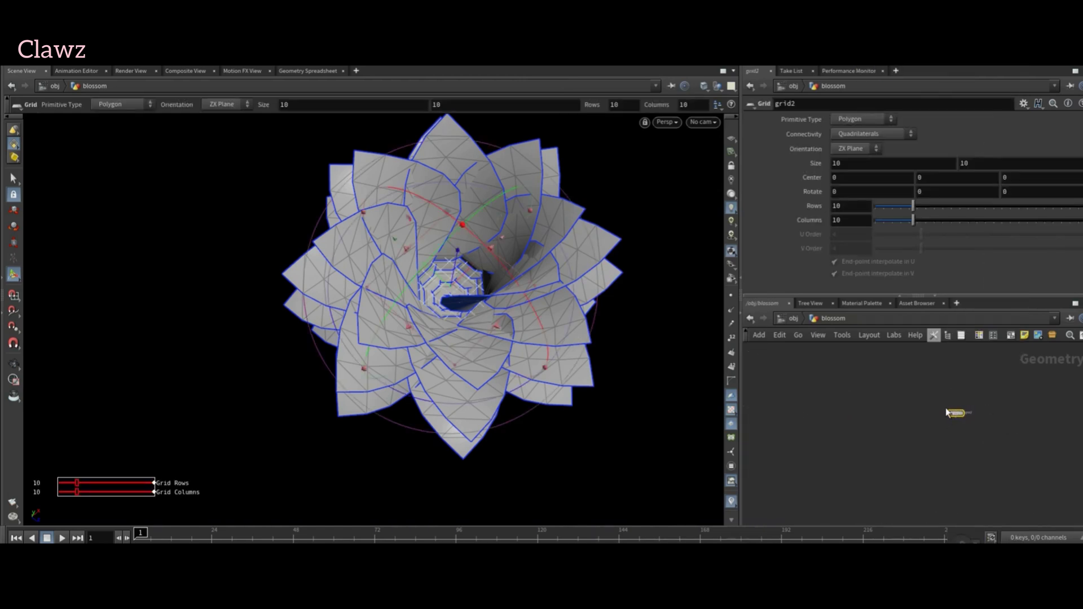
pyautogui.moveTo(953, 416); pyautogui.dragTo(852, 376)
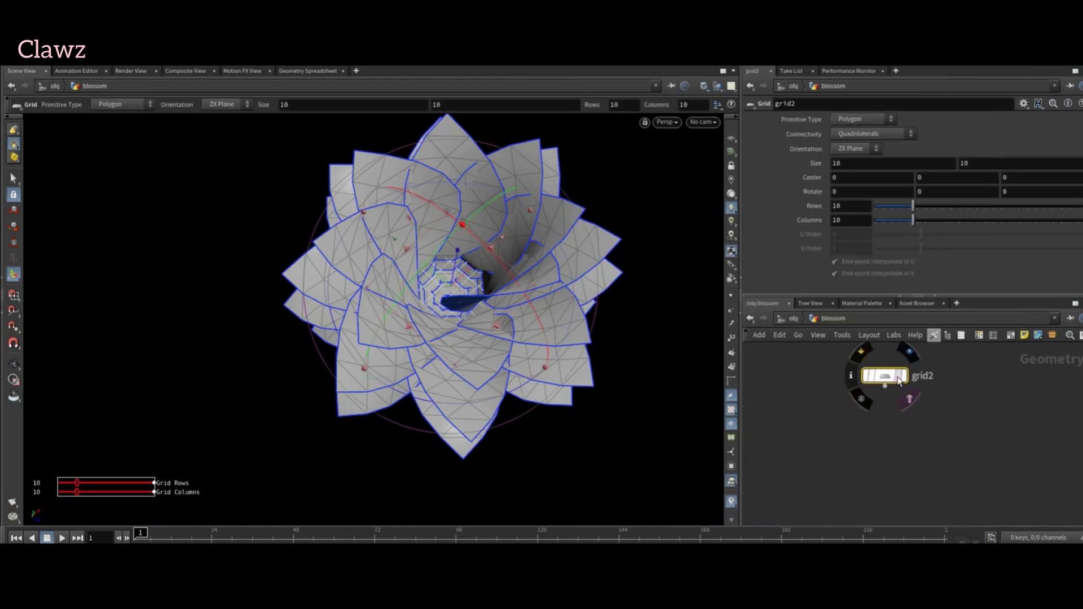
pyautogui.scroll(2, 778, 383)
pyautogui.click(926, 374)
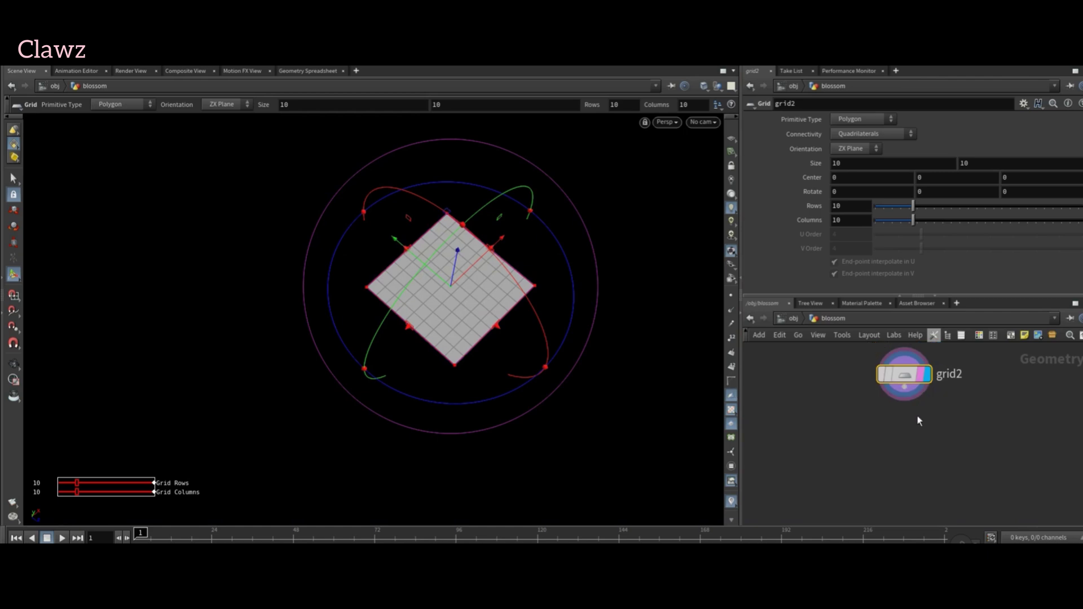
# Begin raising the grid's row and column resolution.
pyautogui.keyDown('alt'); pyautogui.moveTo(614, 242); pyautogui.dragTo(619, 395); pyautogui.keyUp('alt')
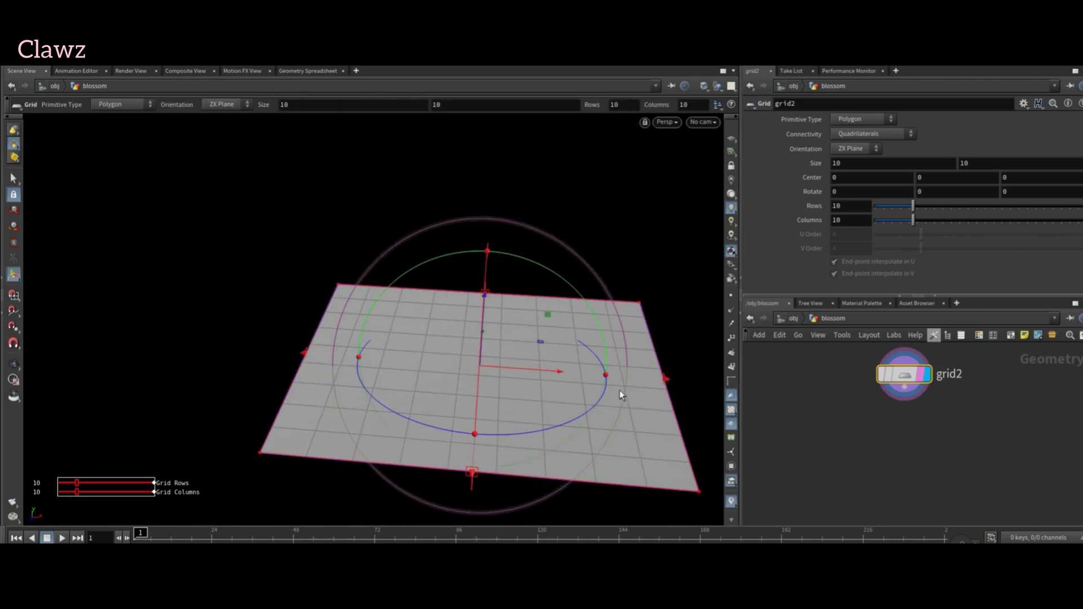
pyautogui.scroll(2, 896, 395)
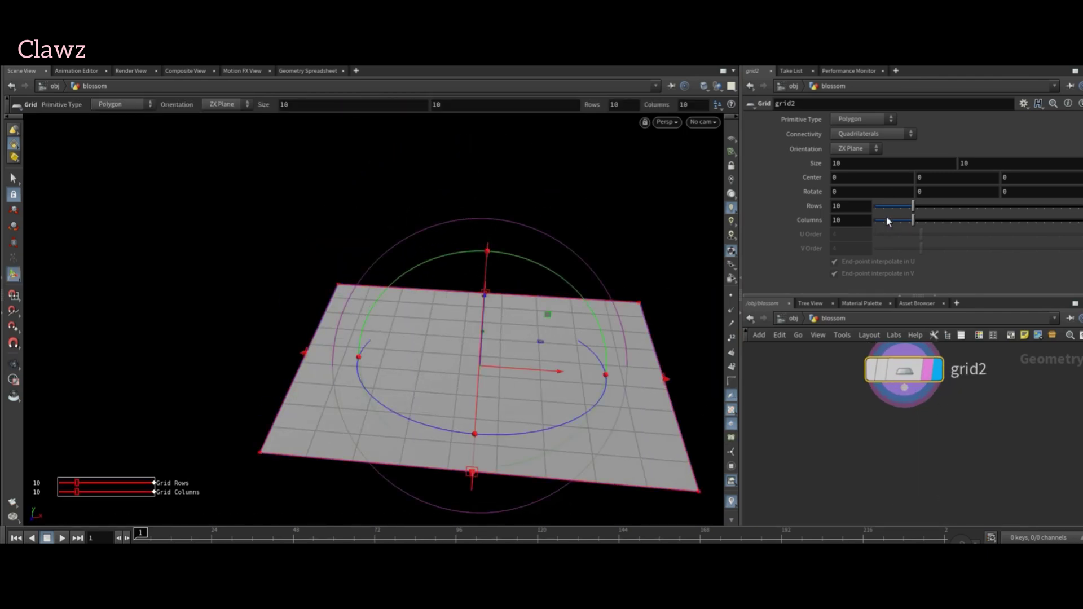
pyautogui.write('0')
pyautogui.press('Tab')
# Finish setting grid resolution to 100 and add a Soft Transform on the grid's centre points.
pyautogui.write('100')
pyautogui.press('Tab')
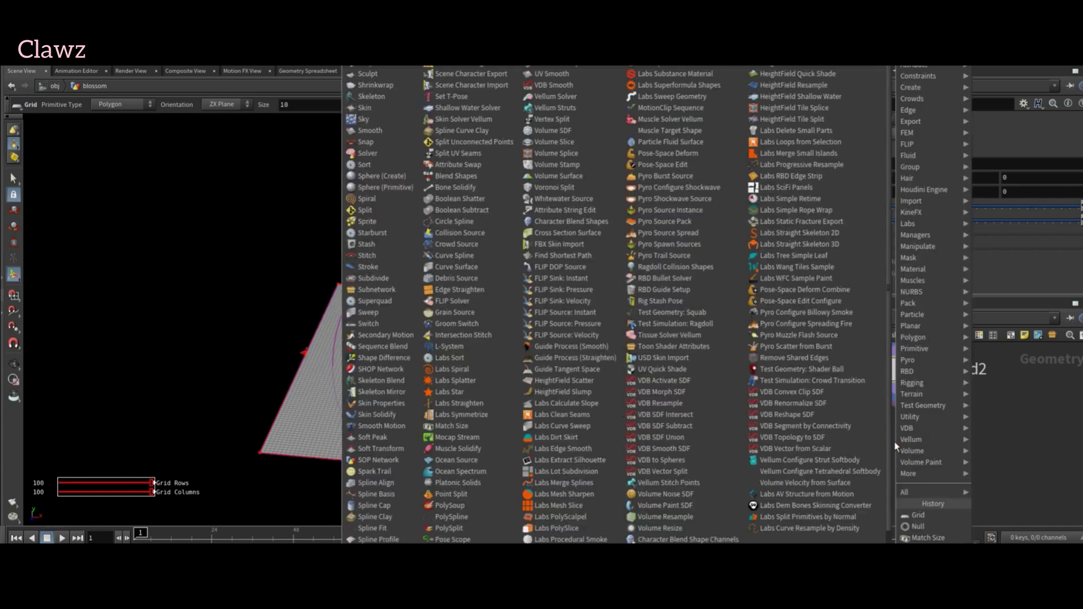
pyautogui.press('Escape')
pyautogui.click(895, 429)
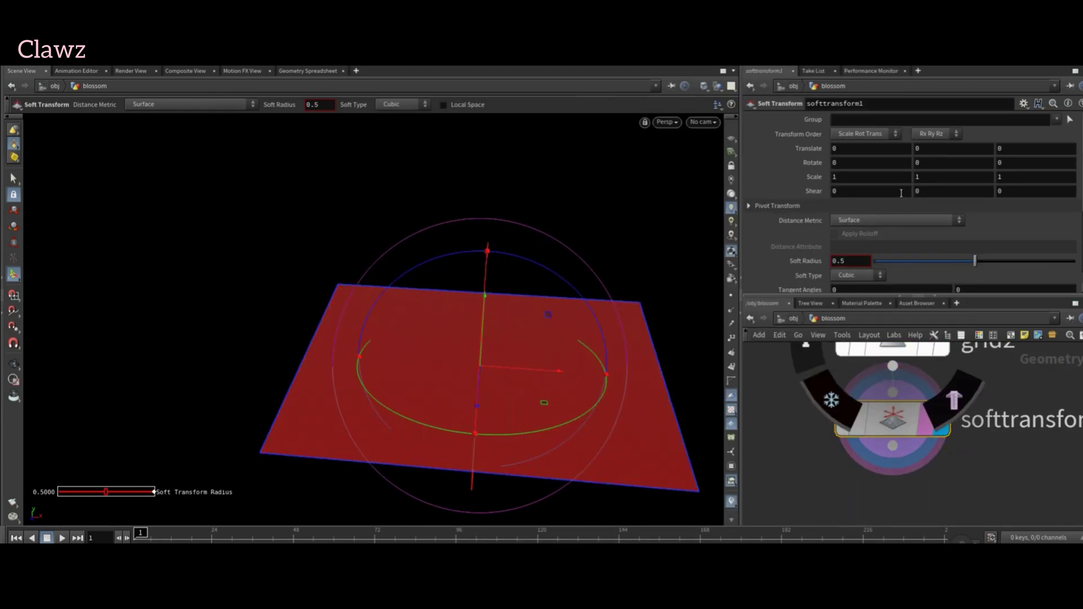
pyautogui.keyDown('alt'); pyautogui.moveTo(493, 266); pyautogui.dragTo(494, 352); pyautogui.keyUp('alt')
pyautogui.press('Return')
# Give the soft transform a Soft Radius of 10 and Translate Y of -1.5, sagging the centre.
pyautogui.doubleClick(850, 260)
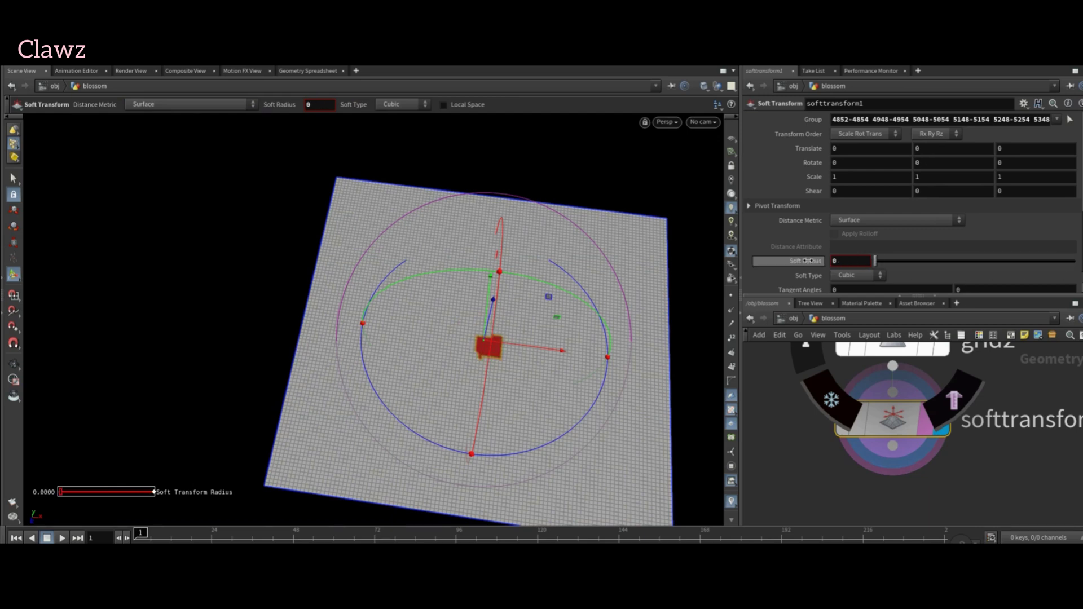
pyautogui.write('10')
pyautogui.press('Return')
pyautogui.moveTo(930, 148); pyautogui.dragTo(909, 149, button='middle')
pyautogui.keyDown('alt'); pyautogui.moveTo(150, 226); pyautogui.dragTo(147, 197); pyautogui.keyUp('alt')
pyautogui.click(946, 148)
pyautogui.write('-1.5')
pyautogui.press('Return')
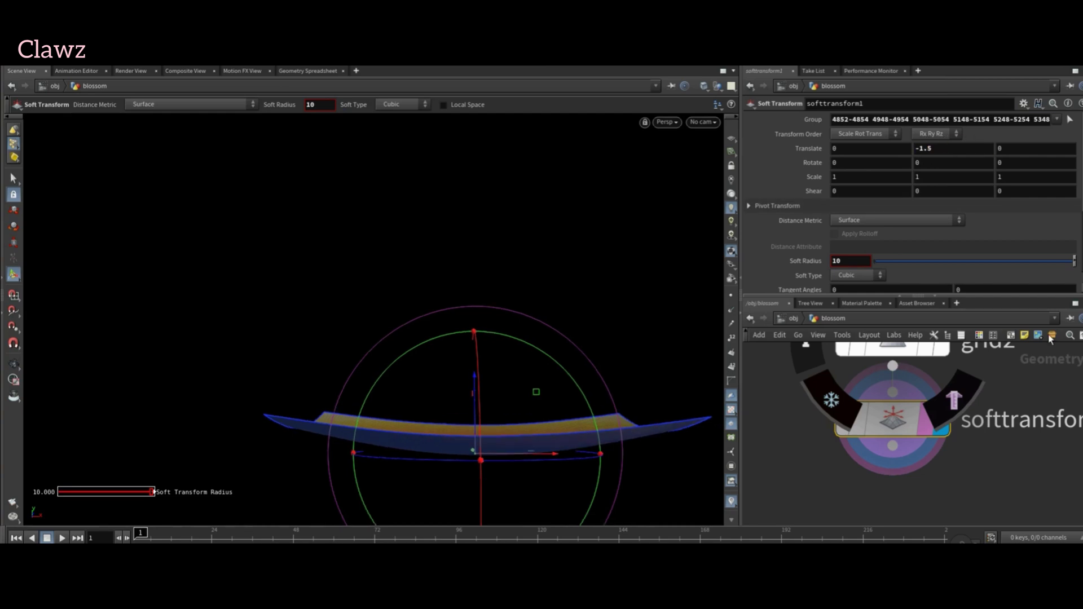
# Add a null2 node below softtransform1.
pyautogui.scroll(-8, 992, 474)
pyautogui.moveTo(927, 447); pyautogui.dragTo(931, 487)
pyautogui.click(931, 487)
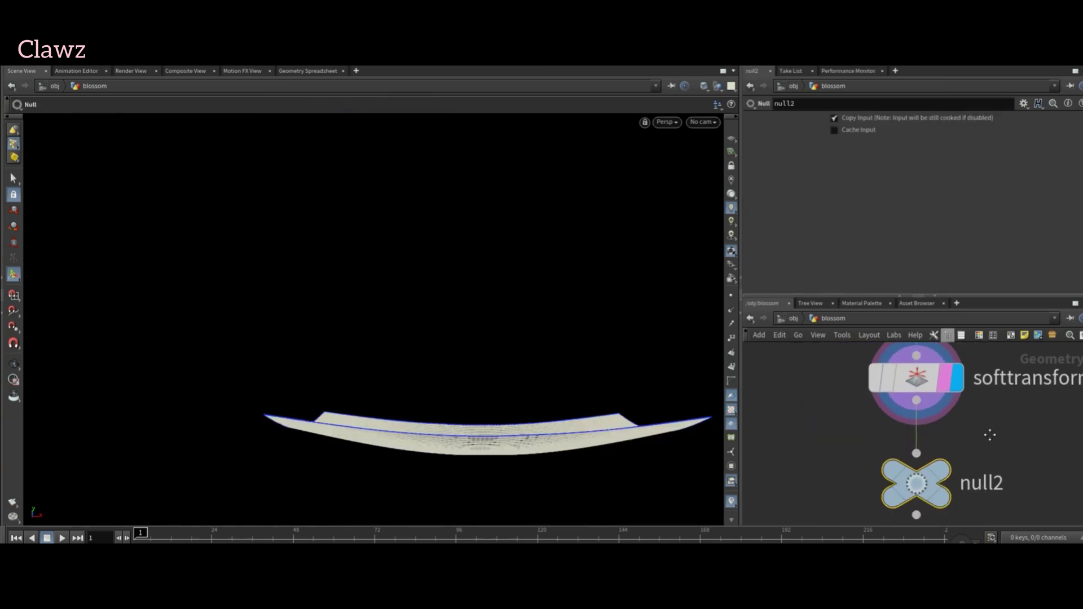
# Rename null2 to 'trampoline' and display its output in the viewport.
pyautogui.scroll(3, 987, 452)
pyautogui.doubleClick(1004, 492)
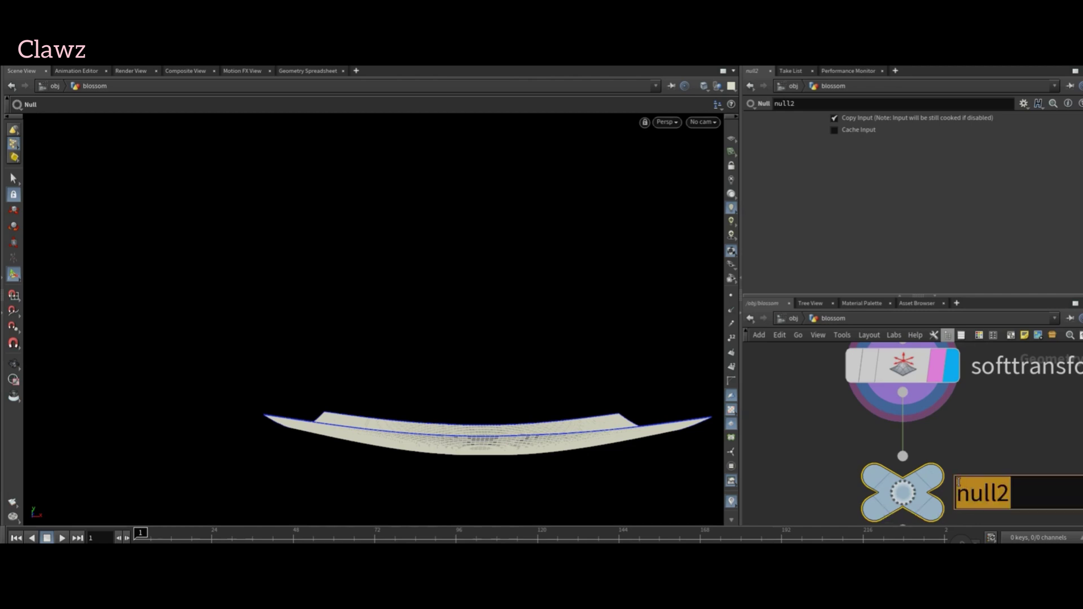
pyautogui.write('tramp')
pyautogui.press('Return')
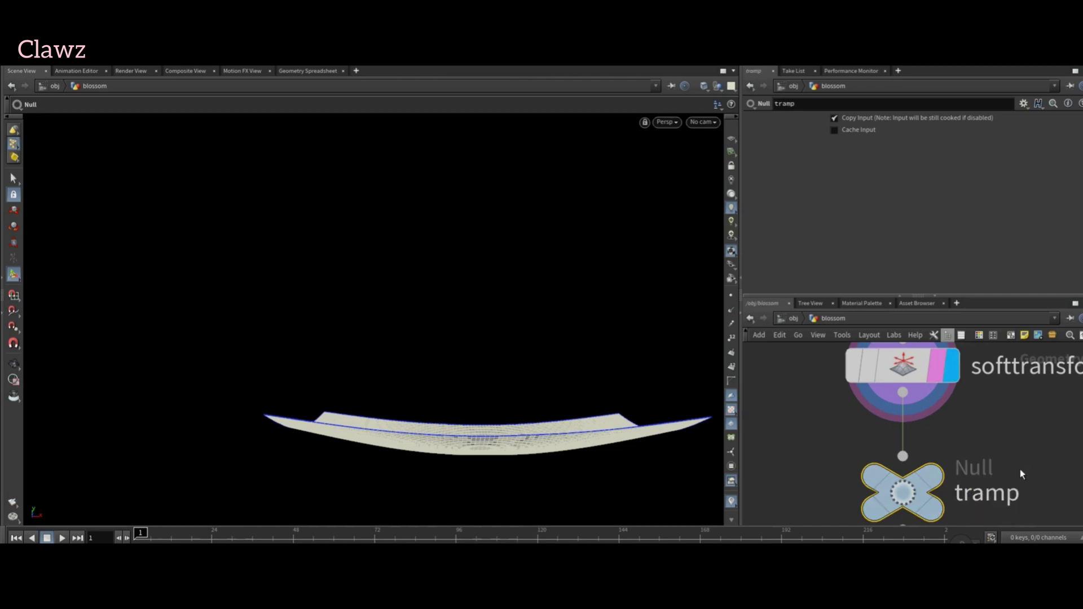
pyautogui.doubleClick(1010, 494)
pyautogui.write('oline')
pyautogui.press('Return')
pyautogui.click(936, 449)
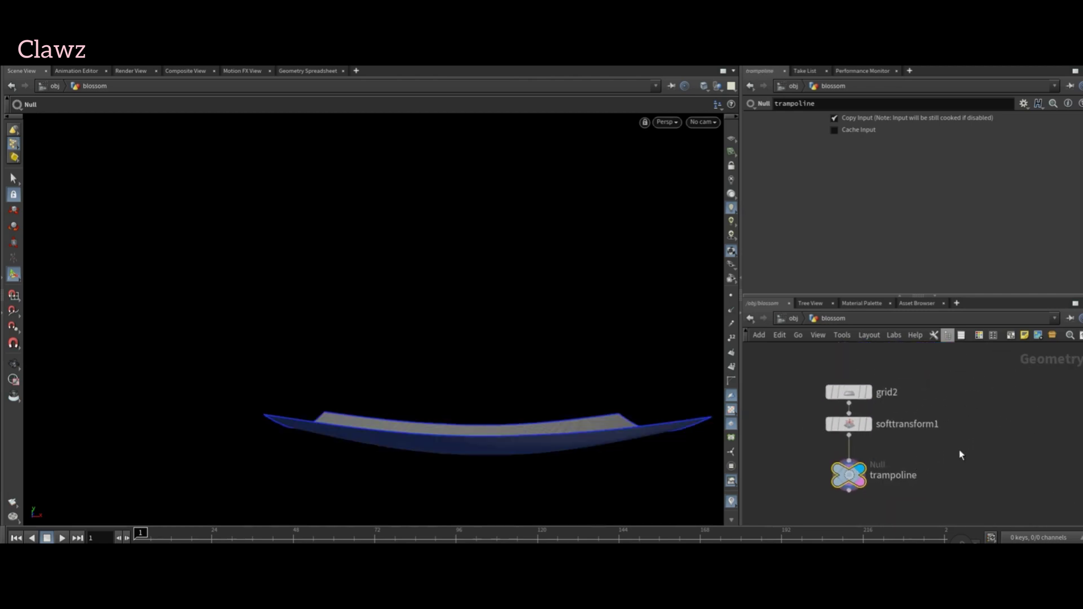
# Add a sphere1 node with Primitive Type set to Primitive, radius 0.5.
pyautogui.press('Tab')
pyautogui.click(994, 408)
pyautogui.click(994, 408)
pyautogui.scroll(3, 994, 407)
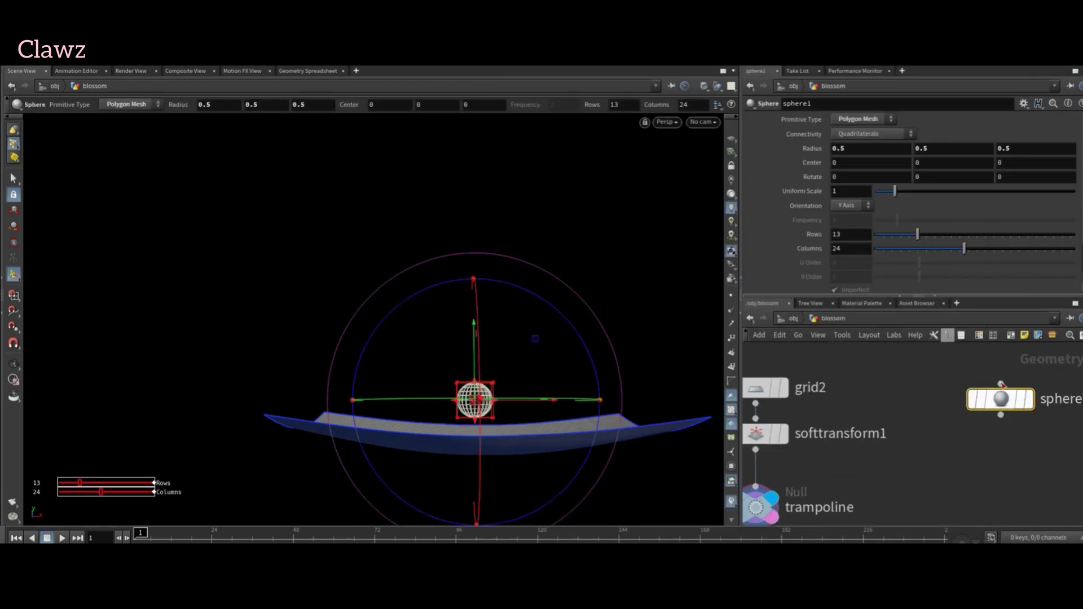
pyautogui.click(852, 135)
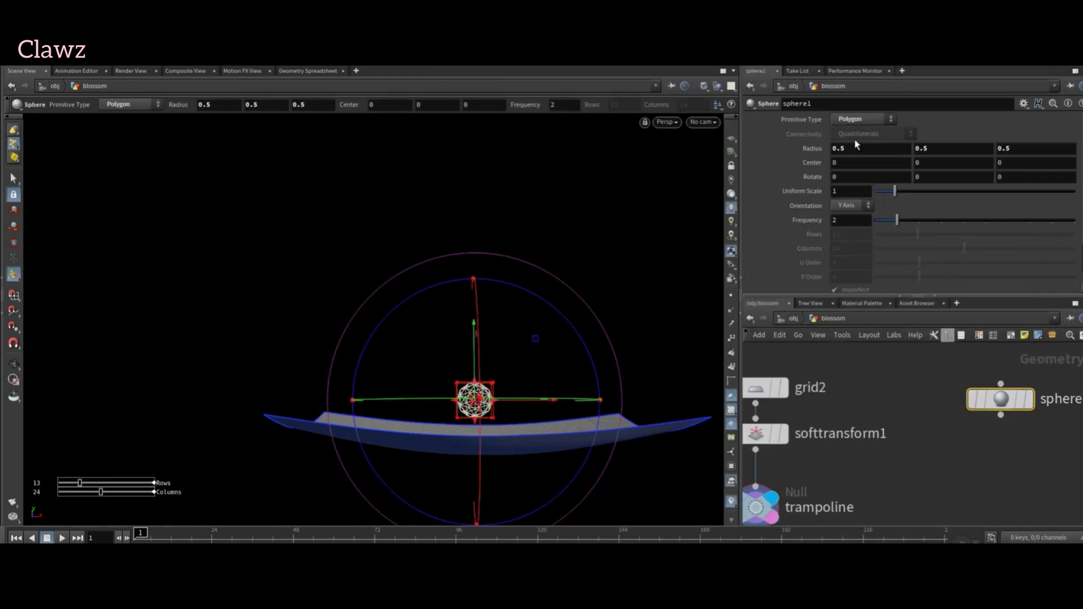
pyautogui.click(950, 398)
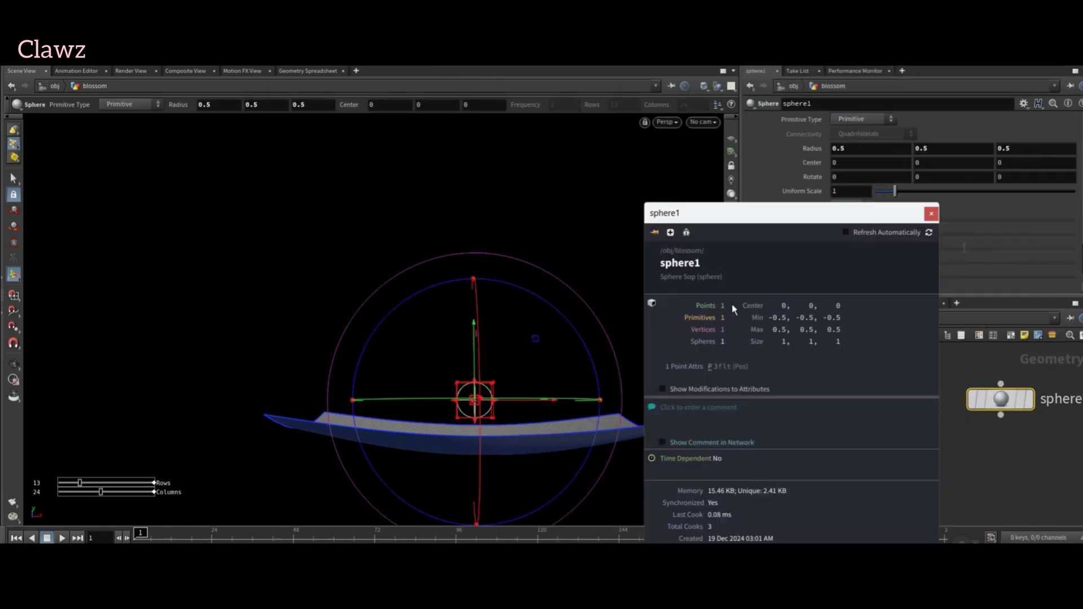
pyautogui.click(931, 215)
# Bring up the node list again and browse the attribute nodes.
pyautogui.scroll(-2, 926, 487)
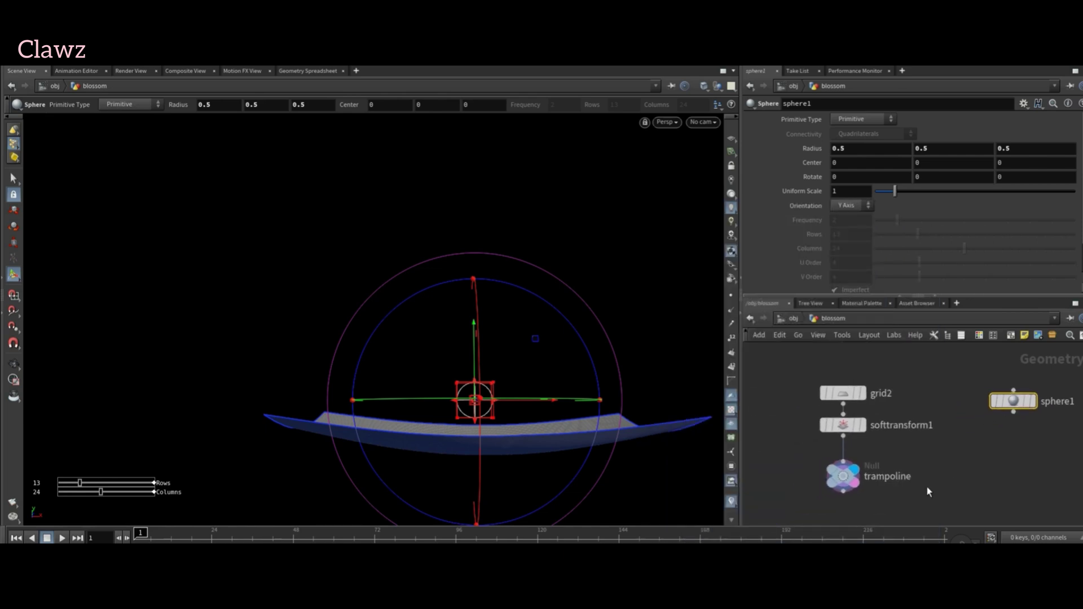
pyautogui.press('Tab')
pyautogui.press('Right')
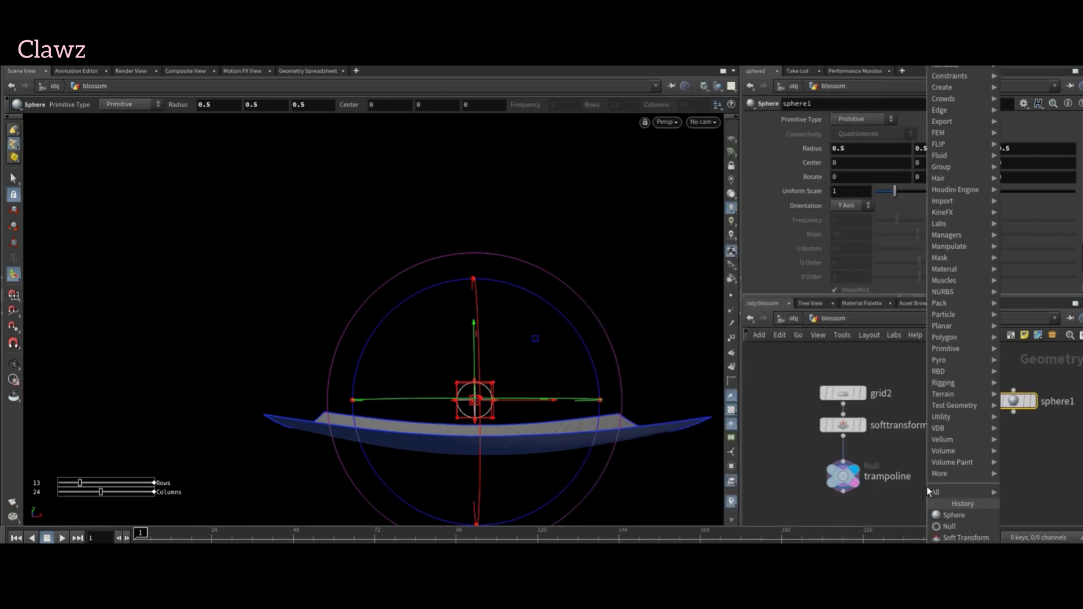
# Add an Attribute Wrangle fed by trampoline and sphere1, and display its result.
pyautogui.click(926, 486)
pyautogui.click(950, 509)
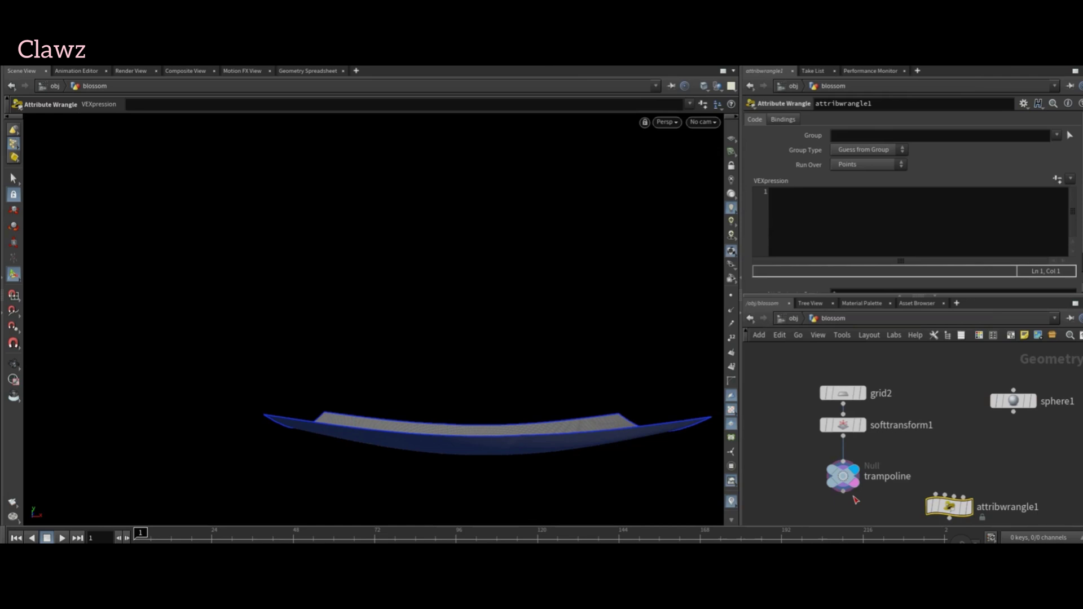
pyautogui.moveTo(854, 497); pyautogui.dragTo(1014, 413)
pyautogui.moveTo(1014, 466); pyautogui.dragTo(1035, 422, button='middle')
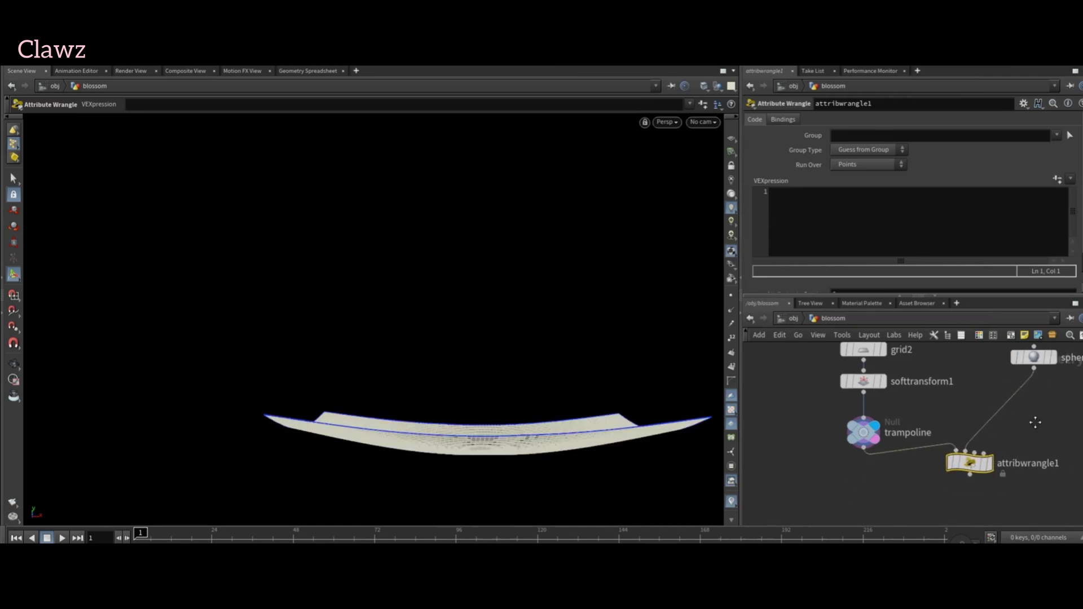
pyautogui.scroll(3, 973, 468)
pyautogui.click(1007, 418)
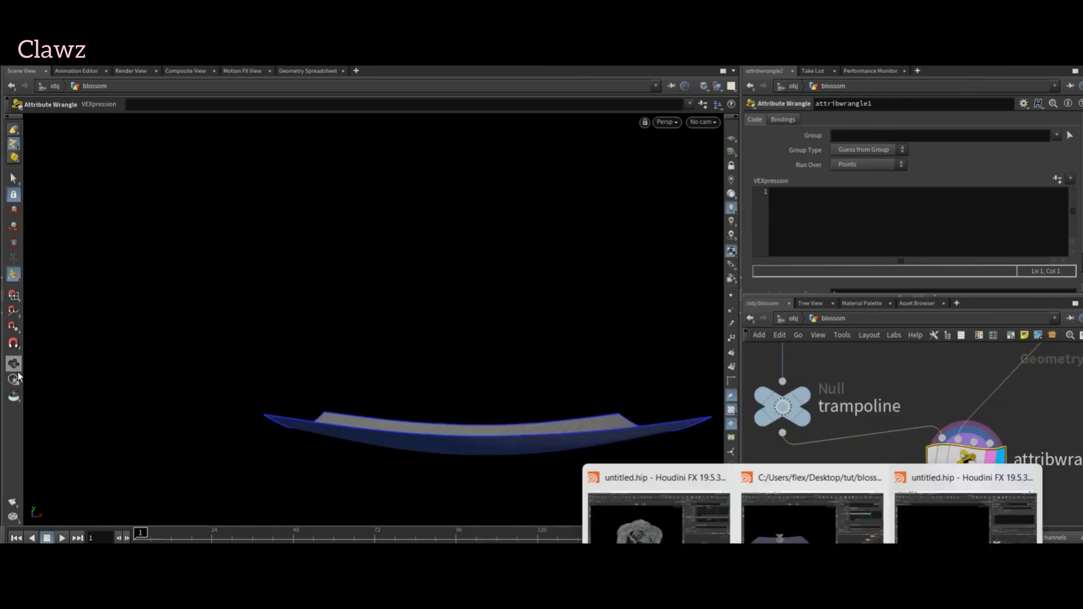
pyautogui.moveTo(271, 259); pyautogui.dragTo(290, 302)
# Write the attractor VEX: pos, dir, dist, ndir, then @P += ndir * dist * ch("scale") * @P.y.
pyautogui.click(835, 227)
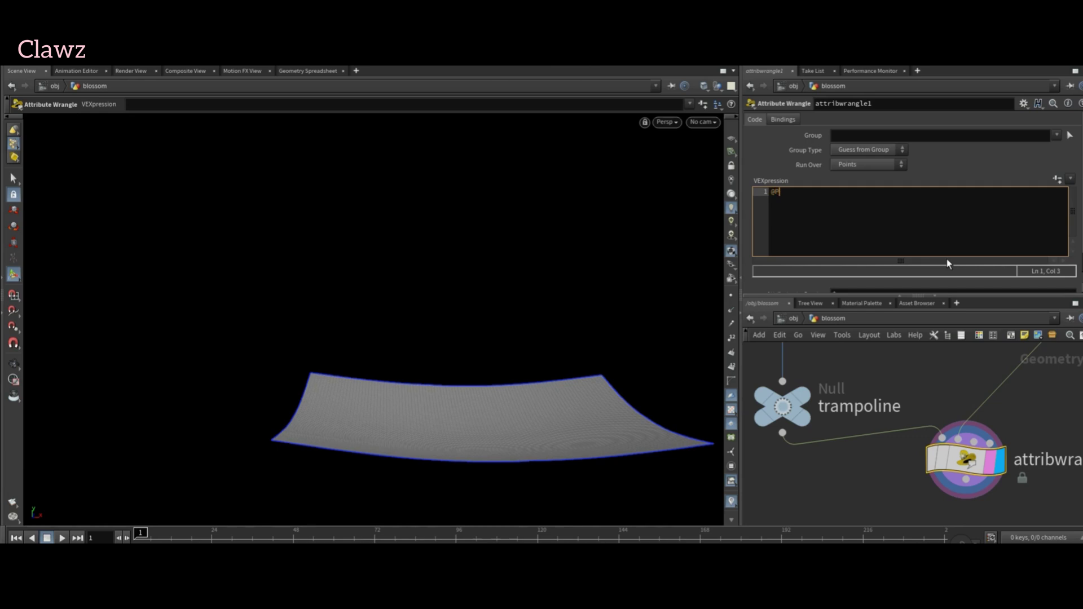
pyautogui.write('@P')
pyautogui.press('BackSpace')
pyautogui.press('BackSpace')
pyautogui.write('vector pos = point(1,"P",0);')
pyautogui.click(564, 253)
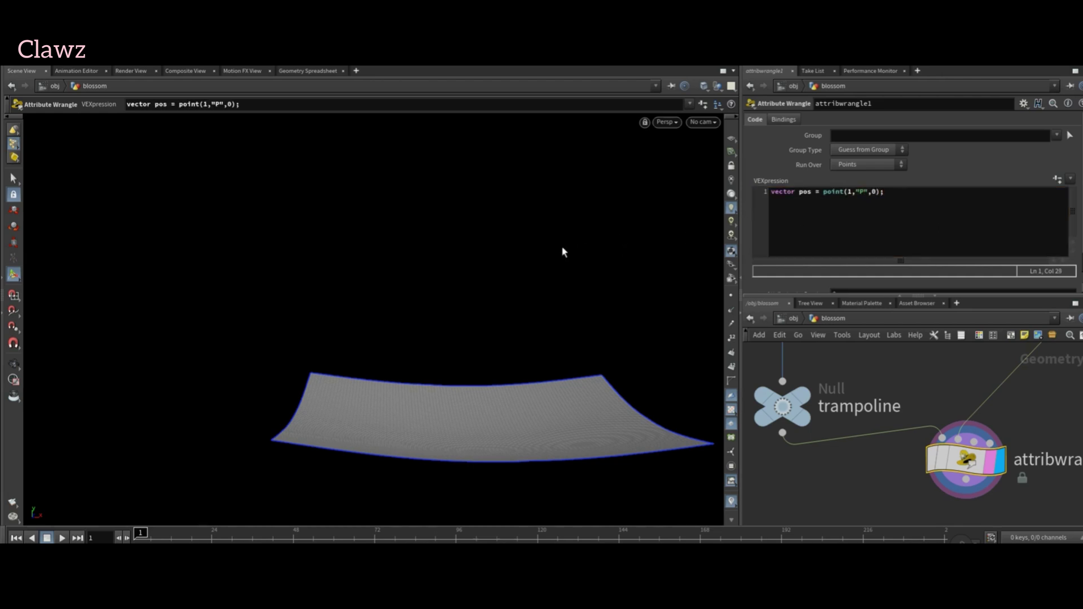
pyautogui.click(914, 191)
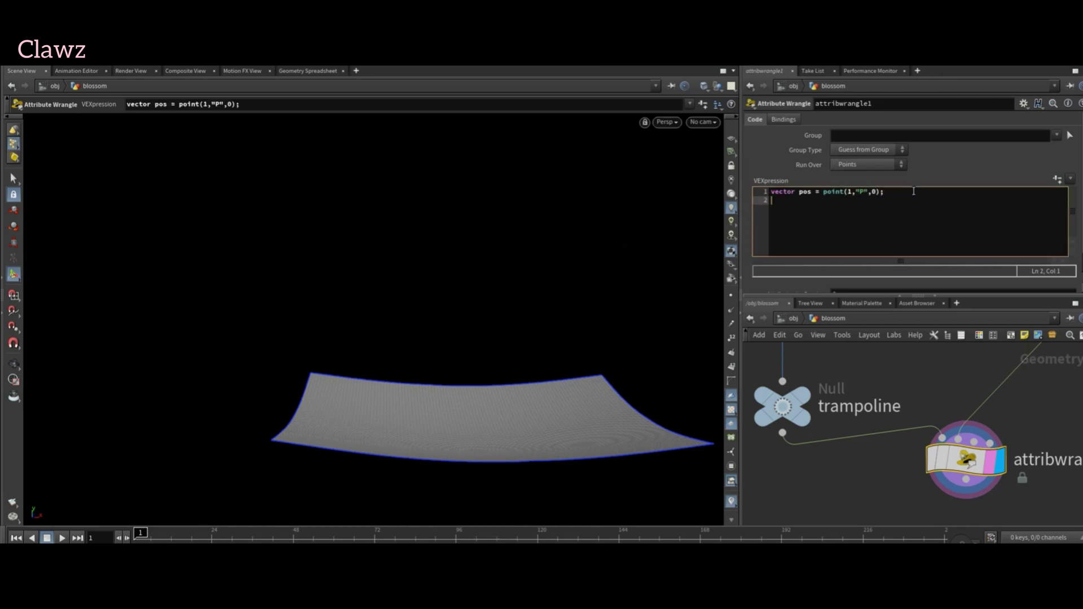
pyautogui.write('vector dir ')
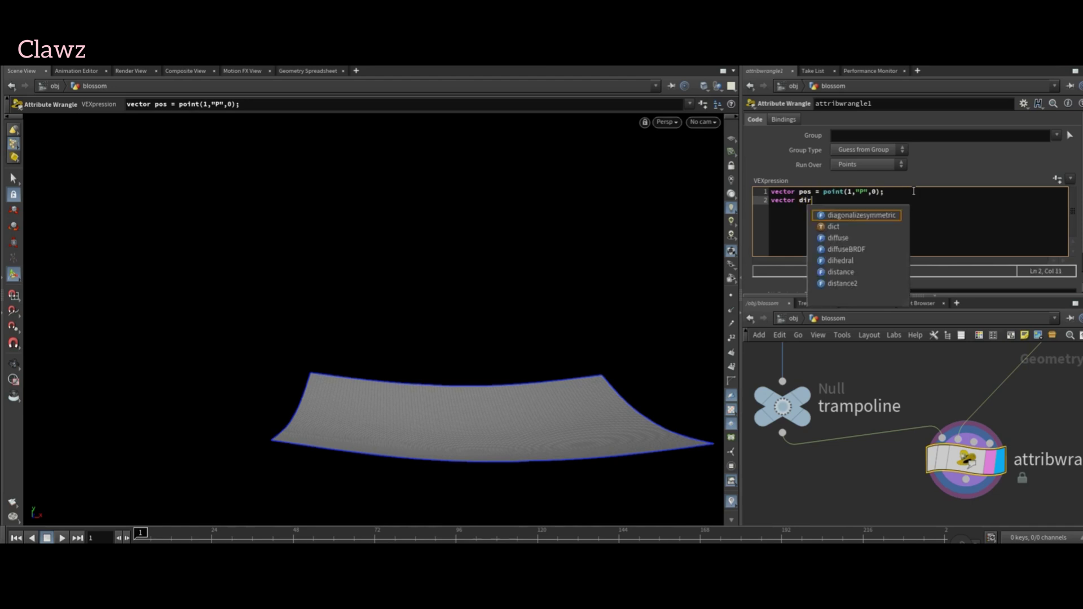
pyautogui.write('= p')
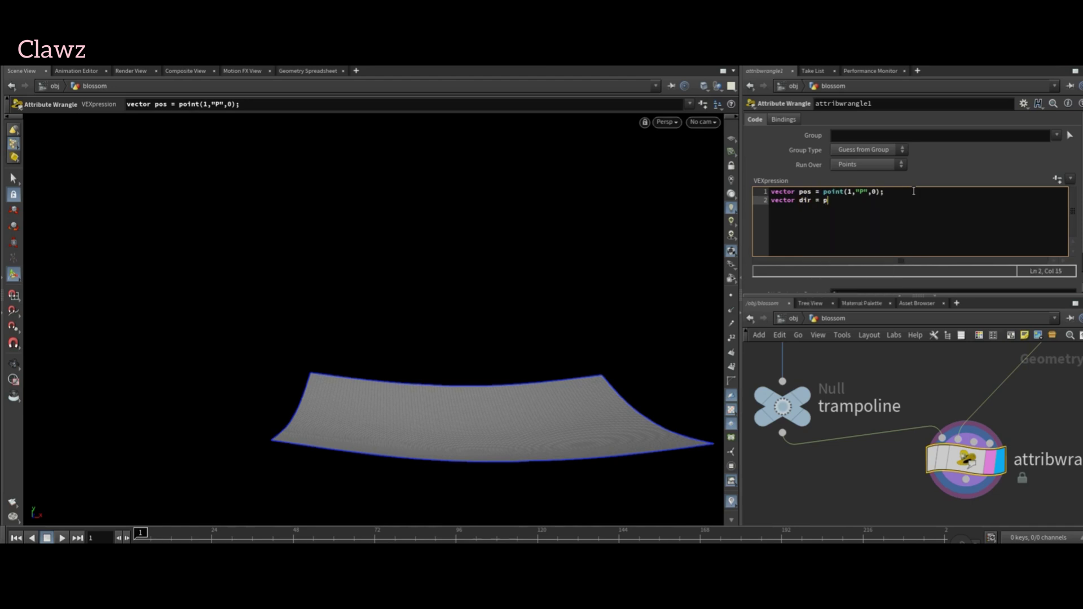
pyautogui.write('os fl')
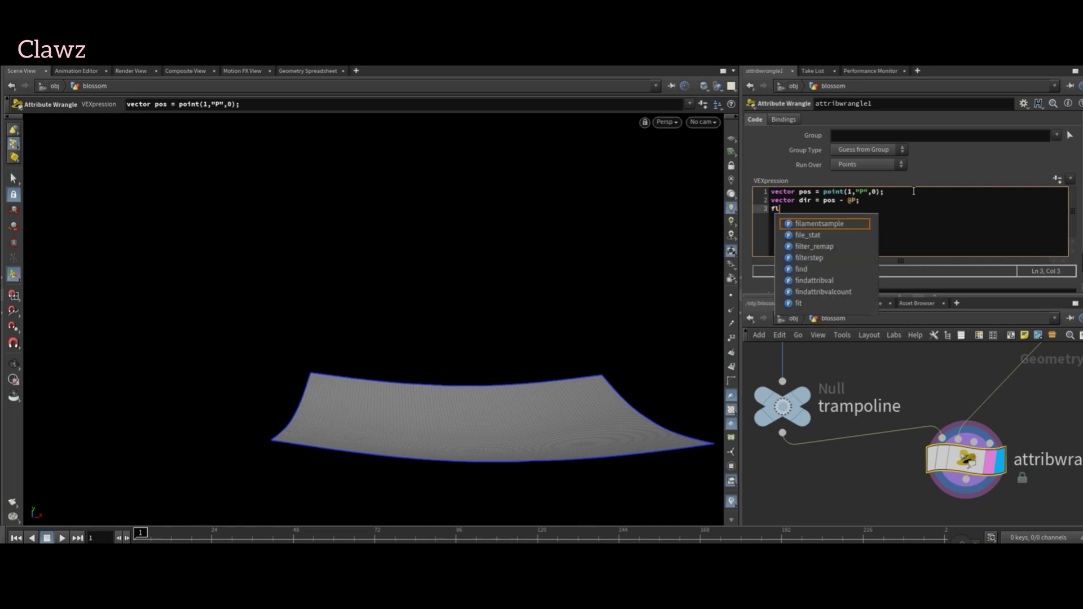
pyautogui.write('oat dist = lengt')
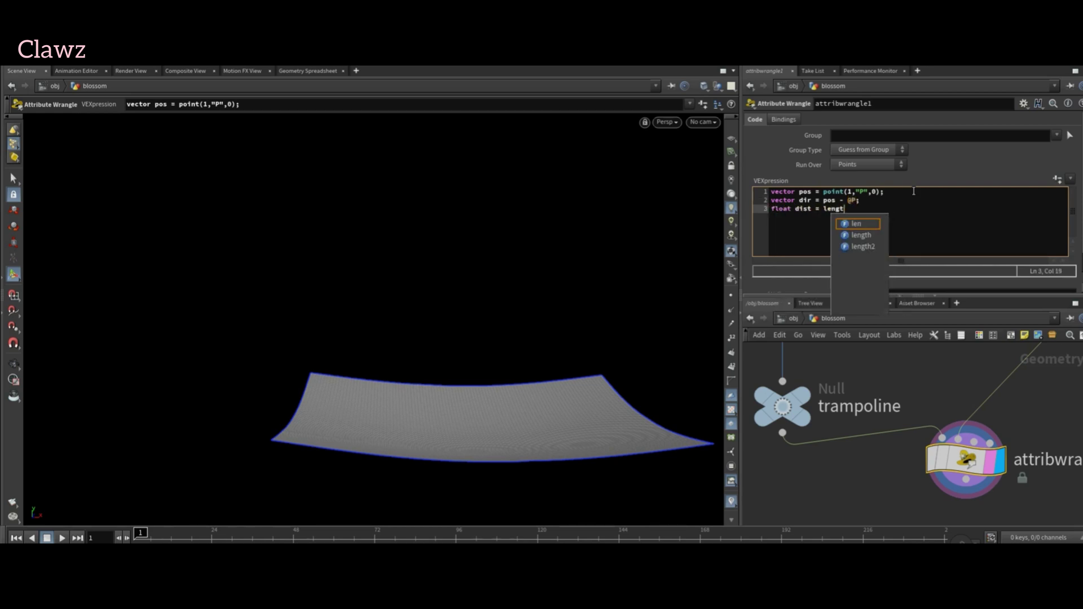
pyautogui.write('h()')
pyautogui.write('dir')
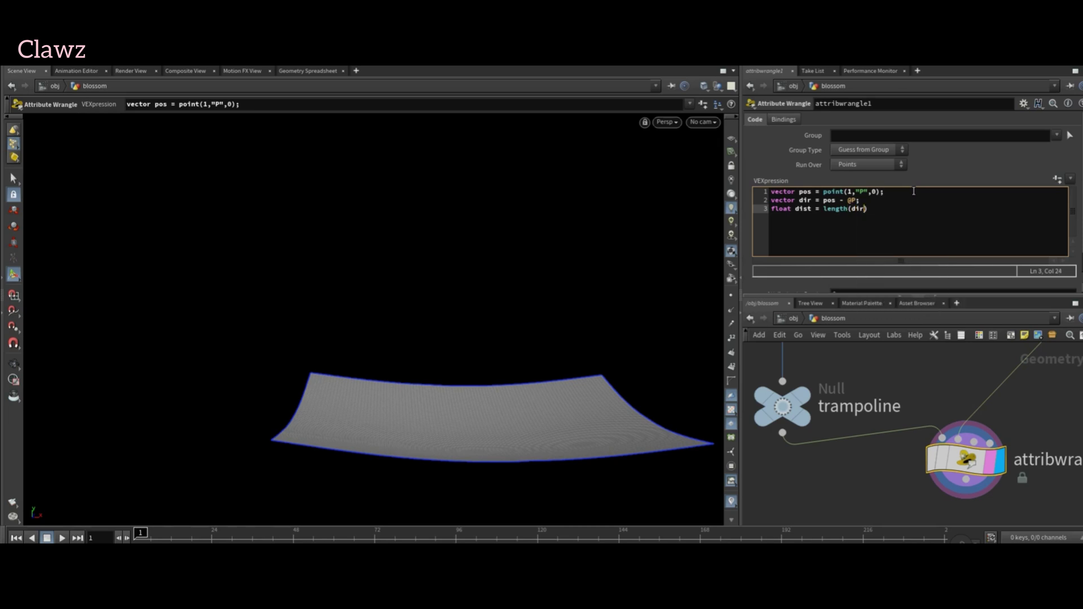
pyautogui.write(';l')
pyautogui.press('Return')
pyautogui.write('vect')
pyautogui.write('or ')
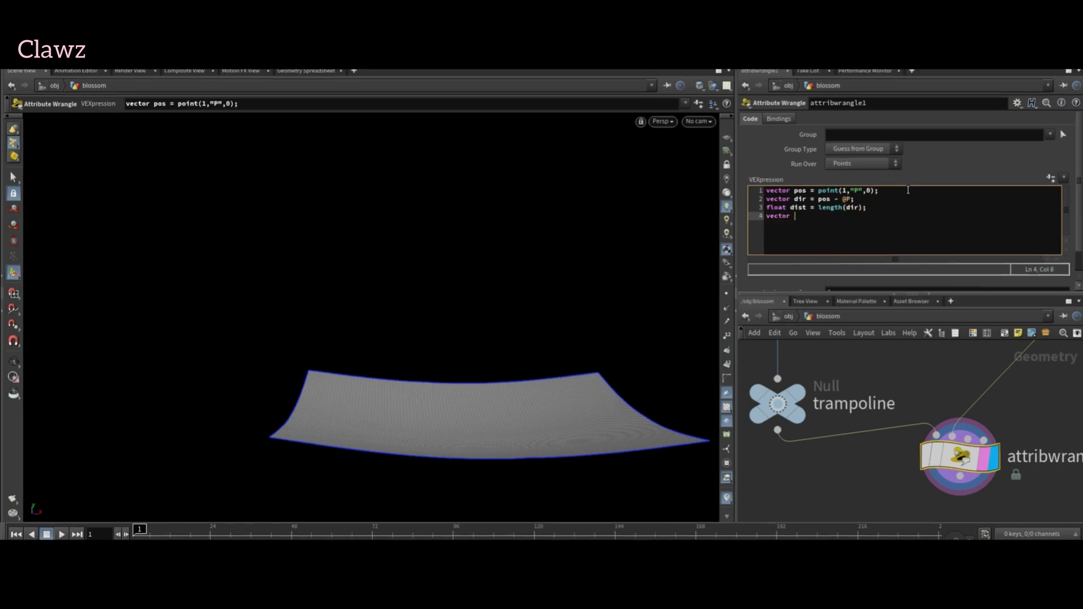
pyautogui.write('ndir = normalize(dir')
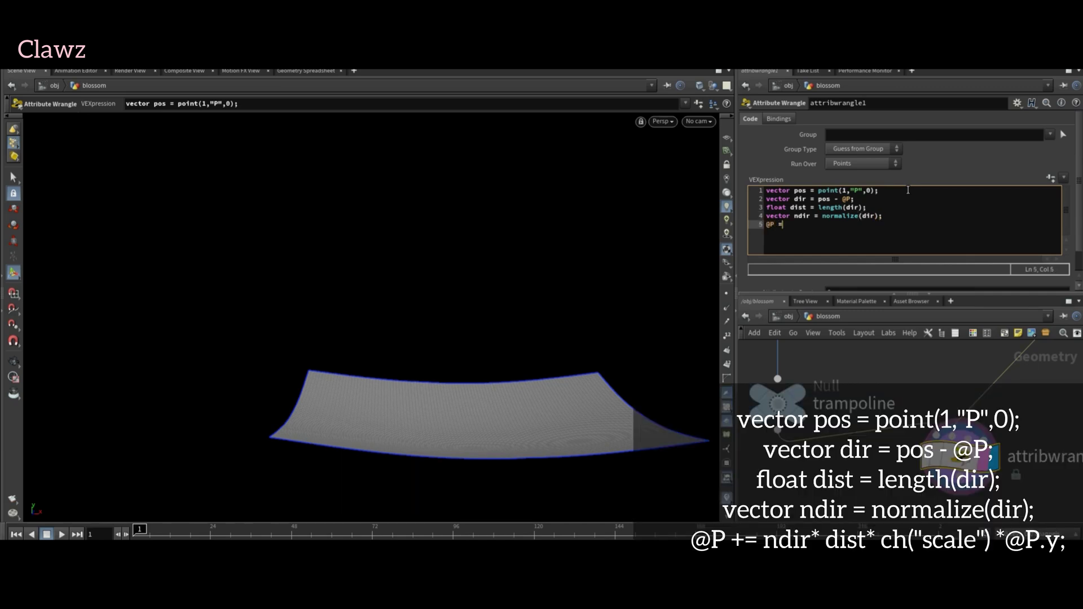
pyautogui.write('ndir * dist * ch("scale") * @P.y')
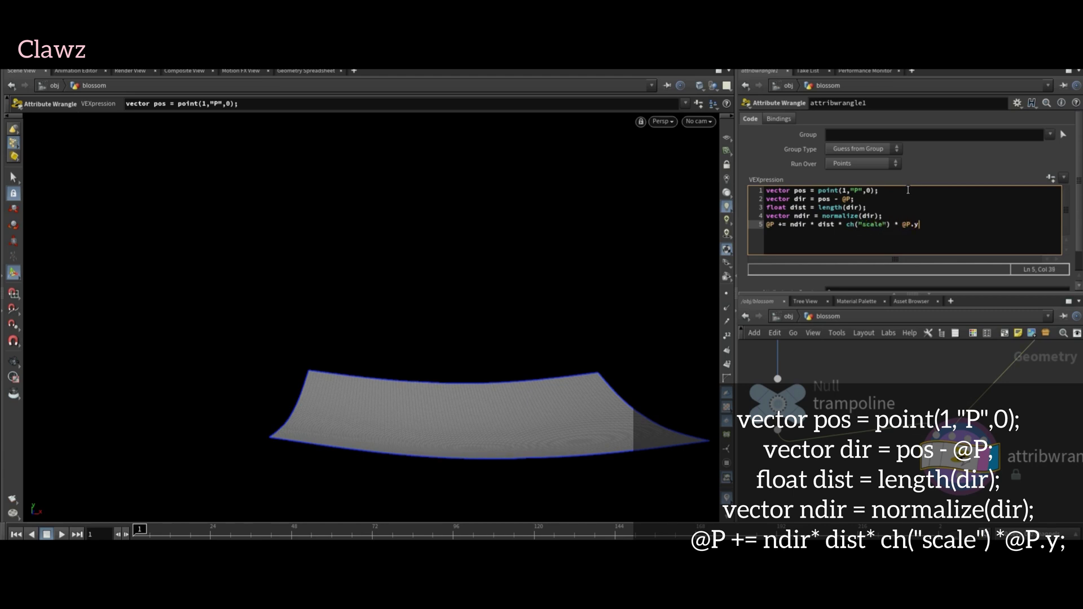
pyautogui.write(';')
# Raise the wrangle's Scale slider so the surface bends toward the sphere.
pyautogui.click(1075, 192)
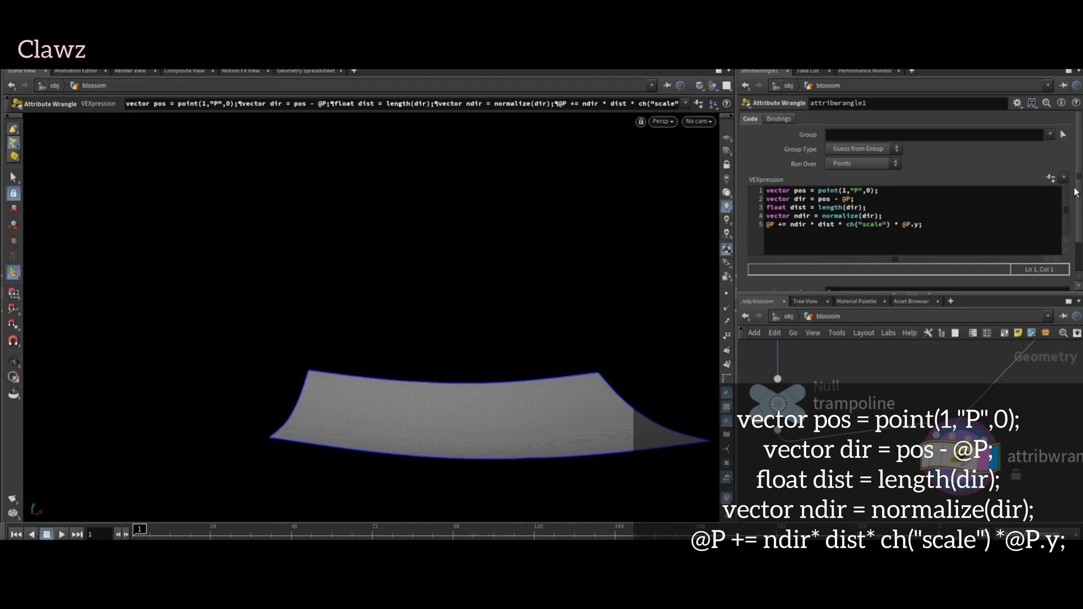
pyautogui.moveTo(1077, 229); pyautogui.dragTo(1075, 335)
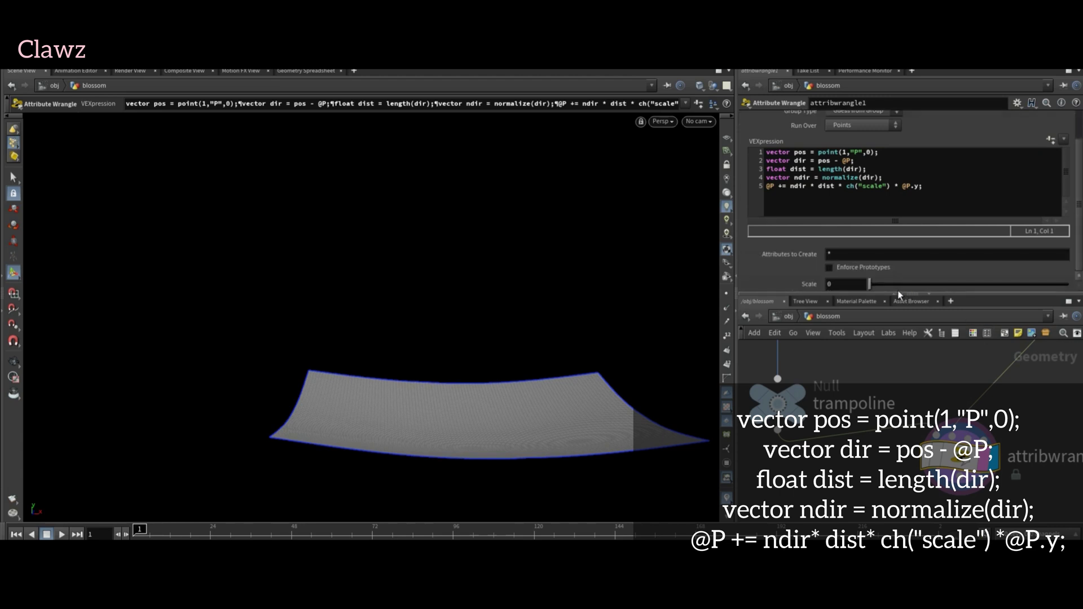
pyautogui.moveTo(869, 284); pyautogui.dragTo(904, 283)
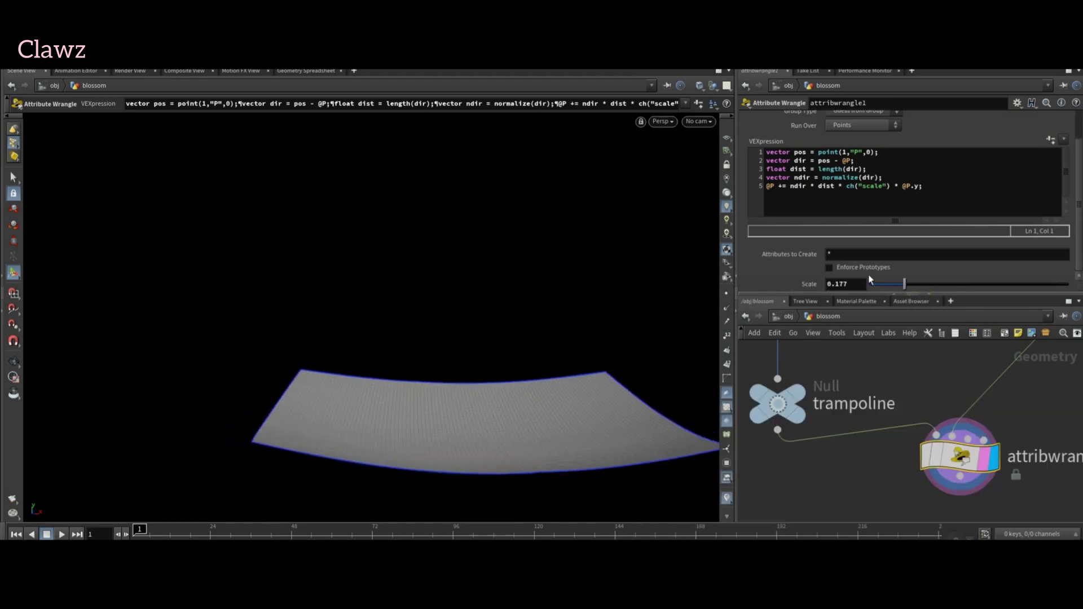
pyautogui.scroll(-3, 909, 428)
# Drive sphere1's Center Y with sin($F)*1 and add a Merge for the surface and sphere.
pyautogui.click(998, 398)
pyautogui.scroll(3, 999, 398)
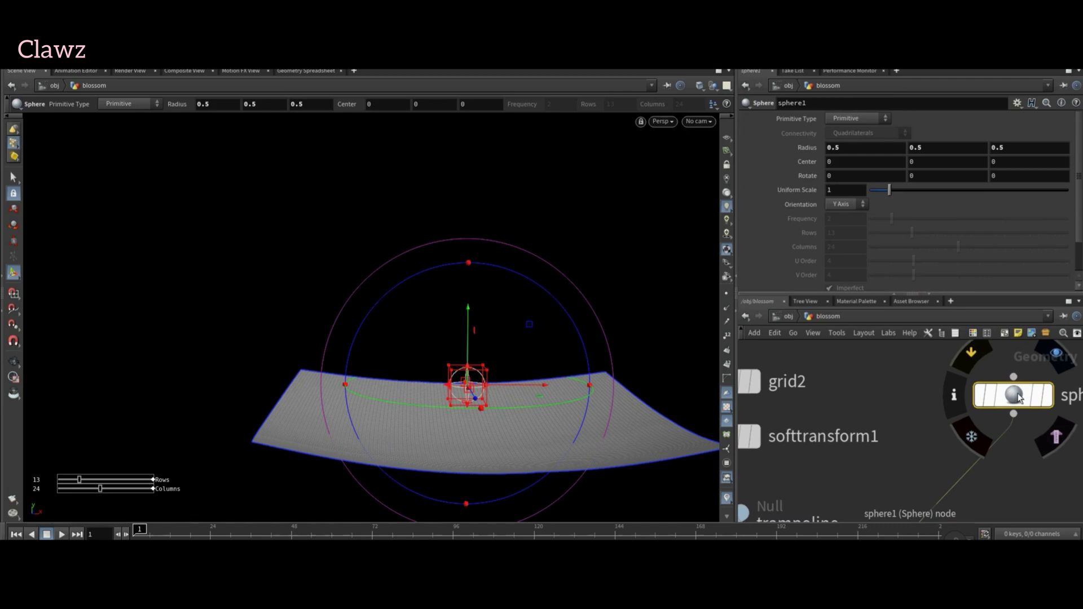
pyautogui.moveTo(919, 161); pyautogui.dragTo(895, 168, button='middle')
pyautogui.click(966, 160)
pyautogui.write('sin(')
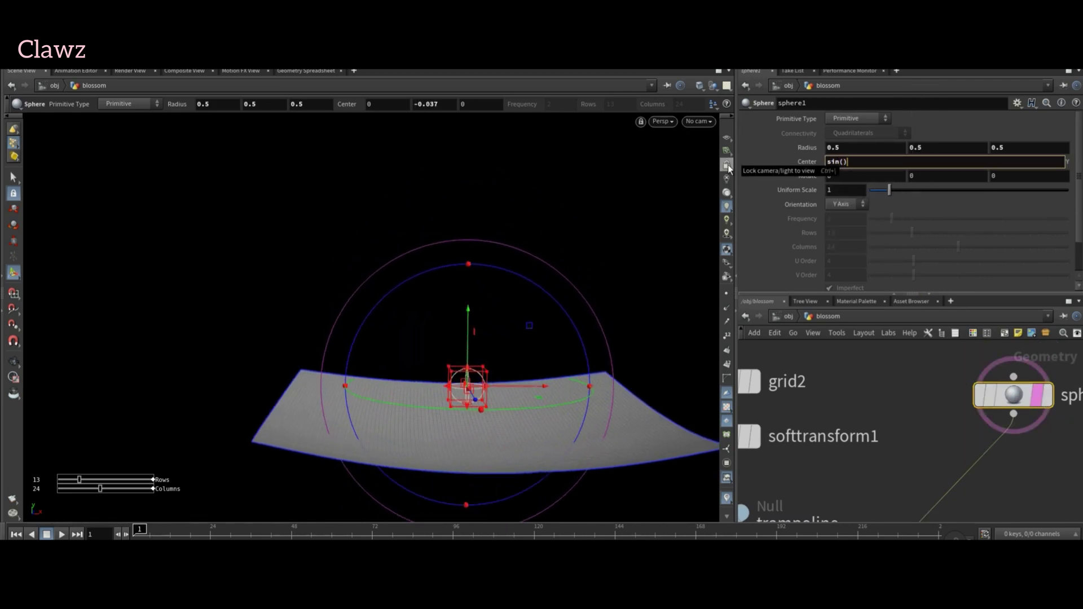
pyautogui.write('$F)')
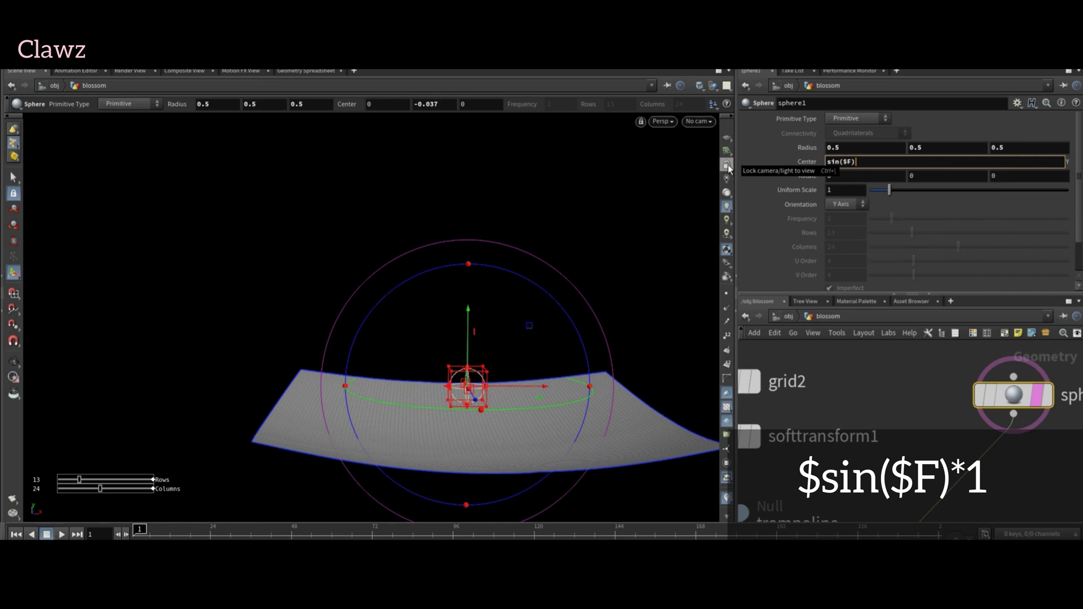
pyautogui.write('*1')
pyautogui.press('Return')
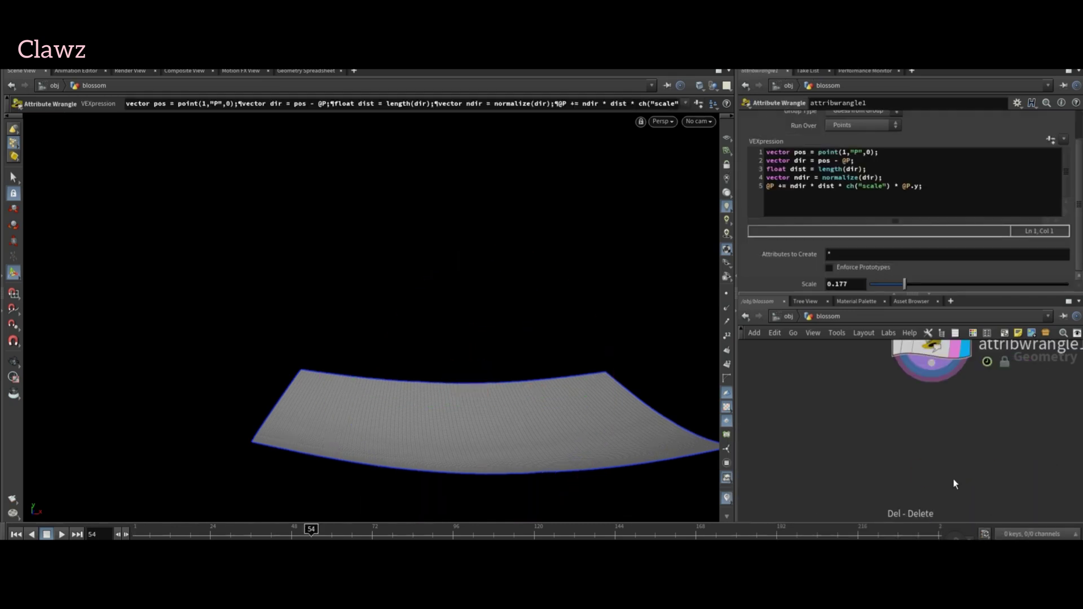
pyautogui.press('Tab')
pyautogui.click(966, 512)
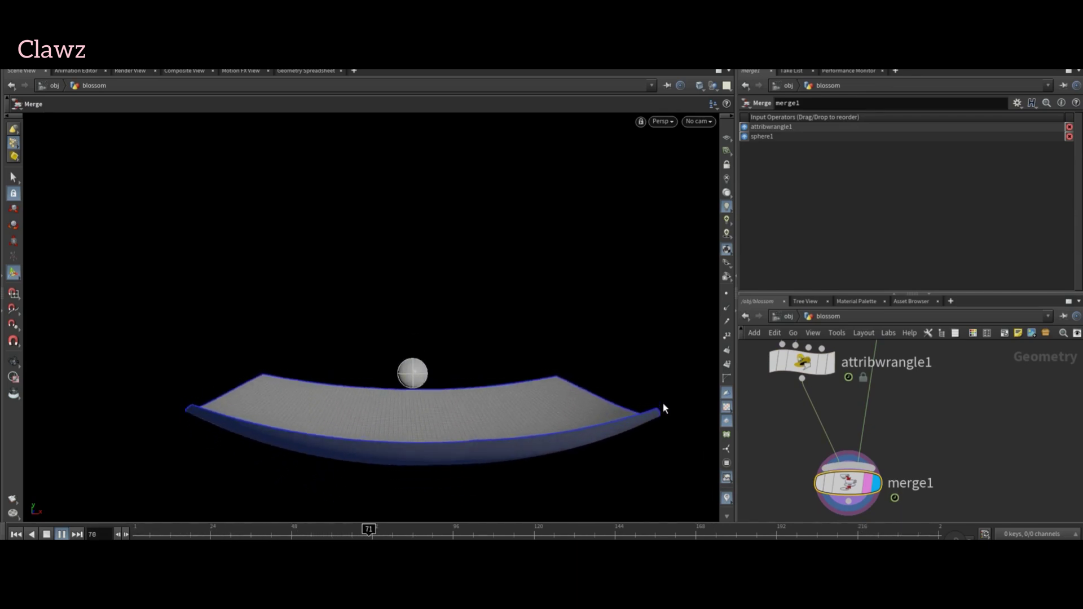
# Rename the wrangle node to attractor1.
pyautogui.doubleClick(901, 362)
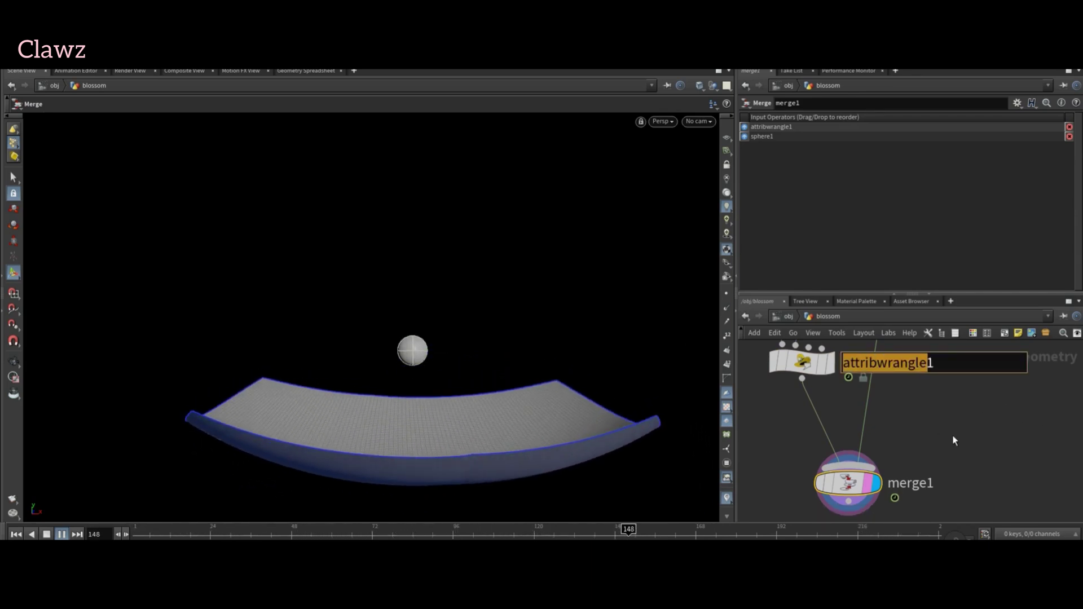
pyautogui.write('attractor1')
pyautogui.press('Return')
pyautogui.click(802, 362)
pyautogui.press('c')
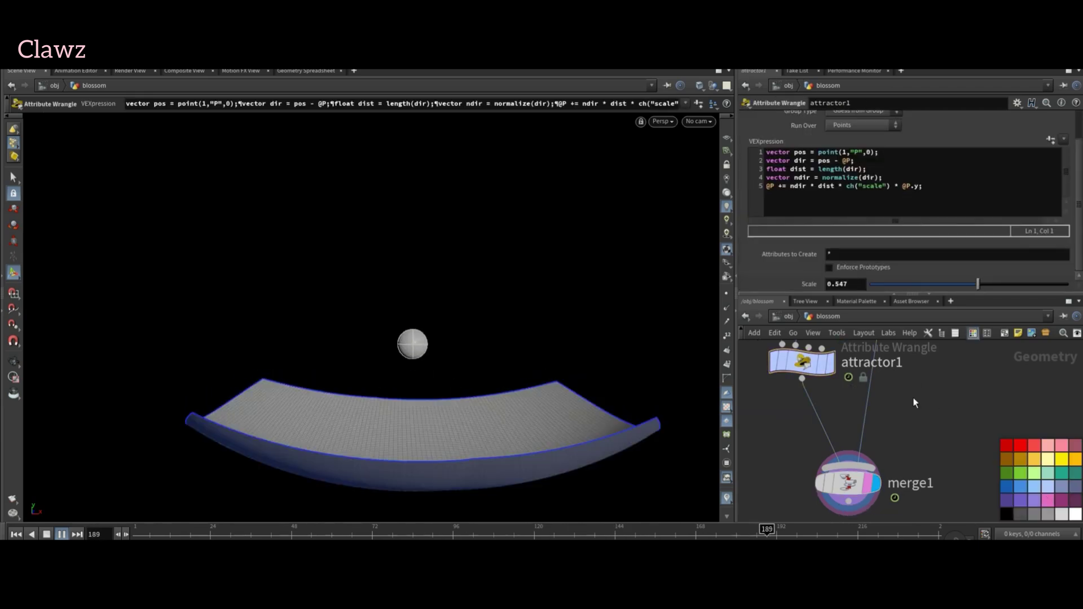
pyautogui.press('z')
# Add a copytopoints1 node, replacing a mistaken copy-to-curves, with sphere1 wired in as target.
pyautogui.scroll(-3, 974, 404)
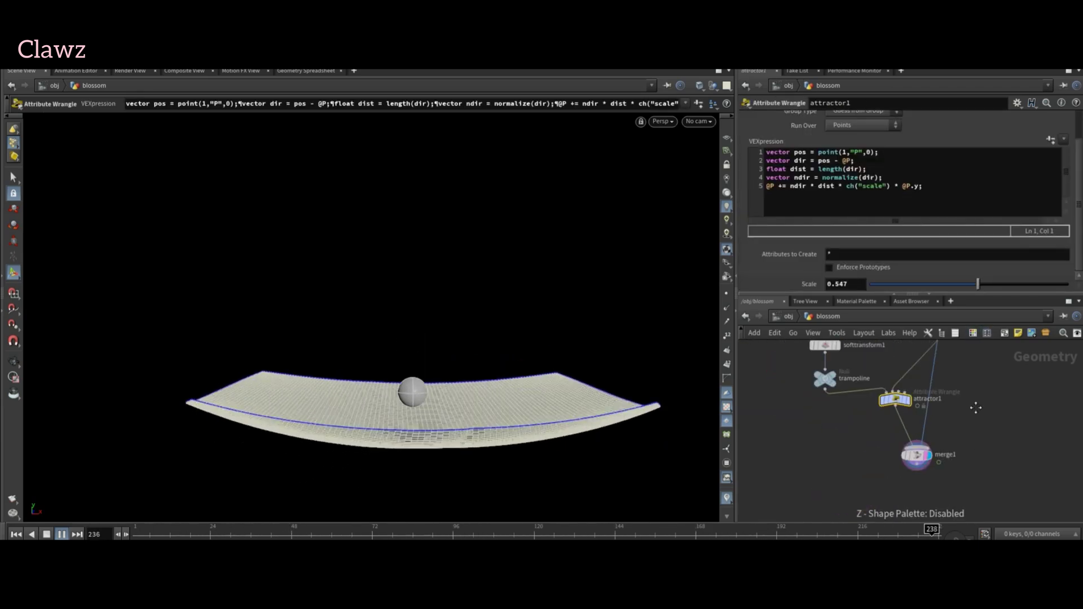
pyautogui.click(916, 455)
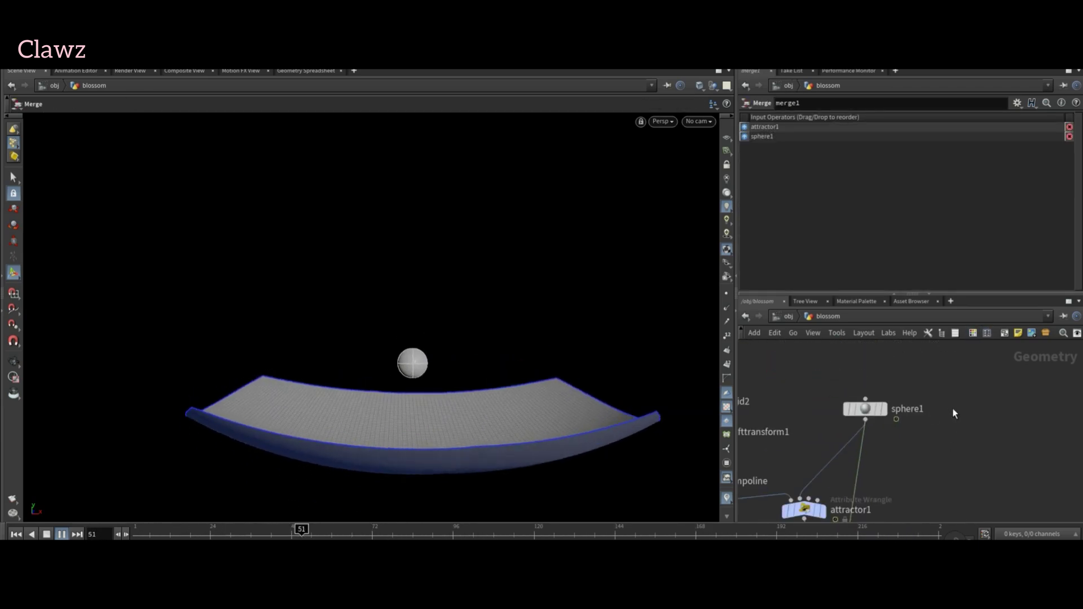
pyautogui.press('Tab')
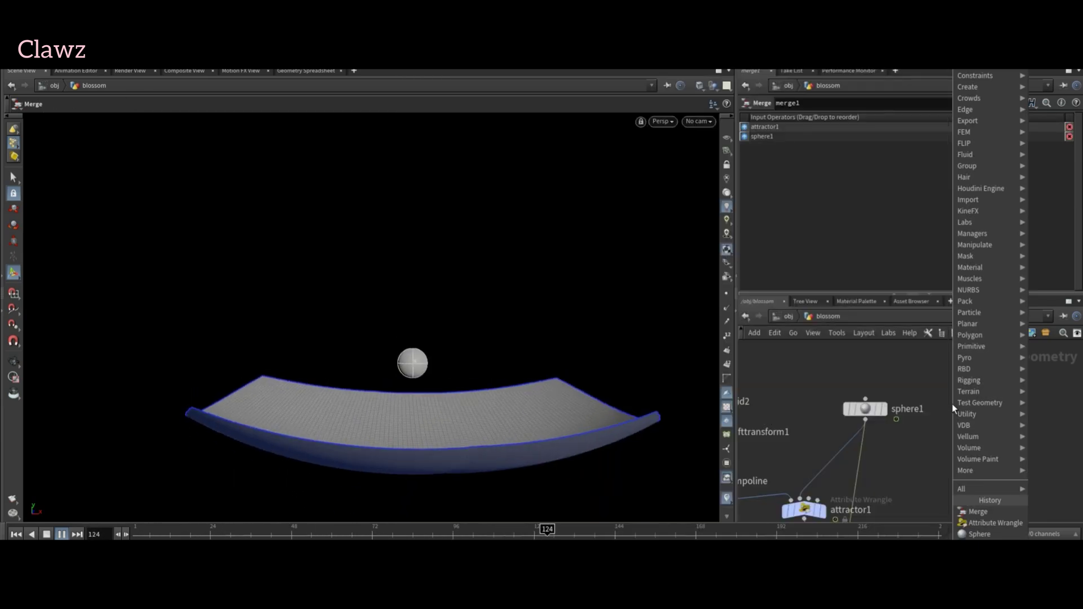
pyautogui.click(1008, 392)
pyautogui.click(897, 458)
pyautogui.press('Delete')
pyautogui.press('Tab')
pyautogui.click(858, 316)
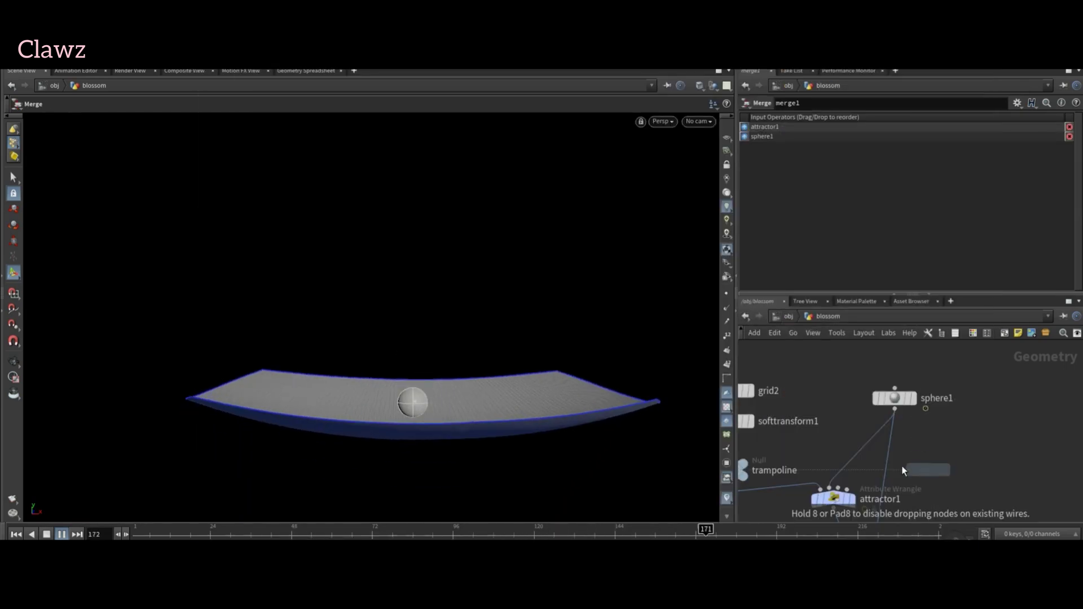
pyautogui.click(979, 489)
pyautogui.moveTo(895, 411); pyautogui.dragTo(982, 464)
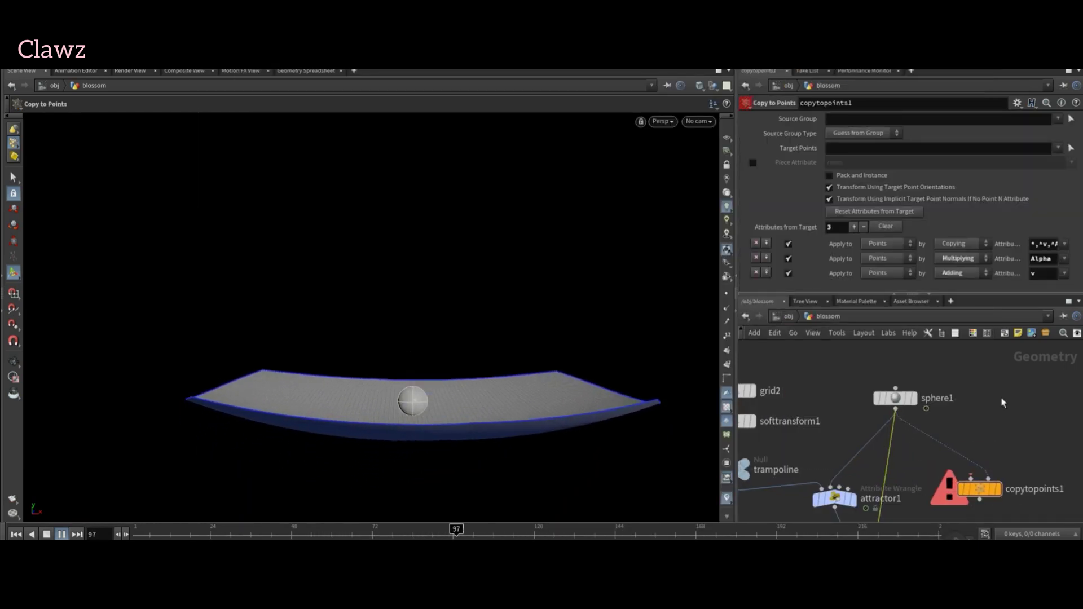
# Add a test toy model as the copy source and select attractor1 for duplicating.
pyautogui.press('Tab')
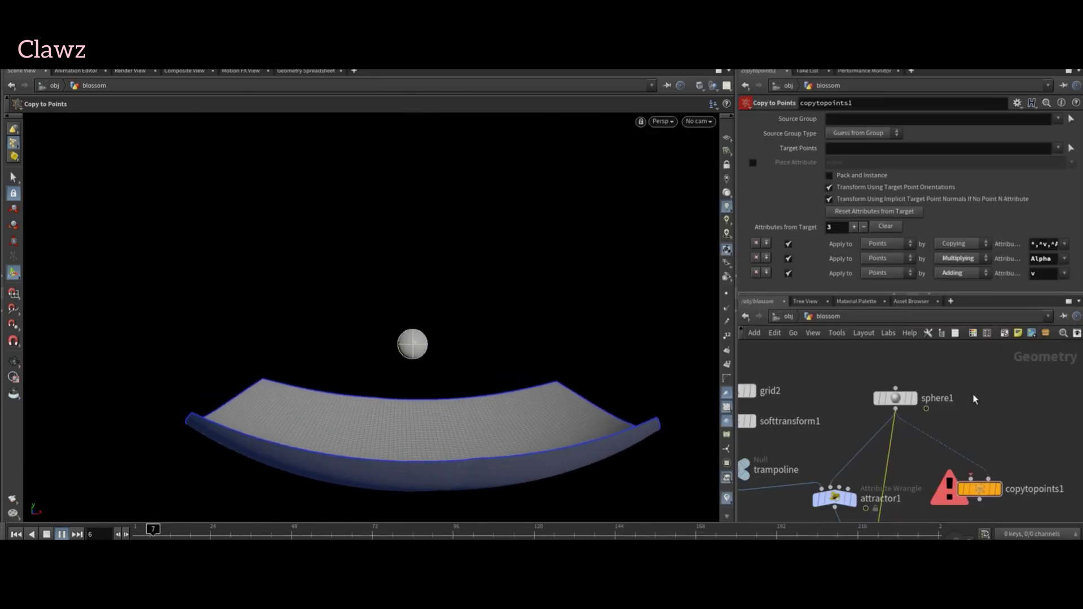
pyautogui.click(990, 415)
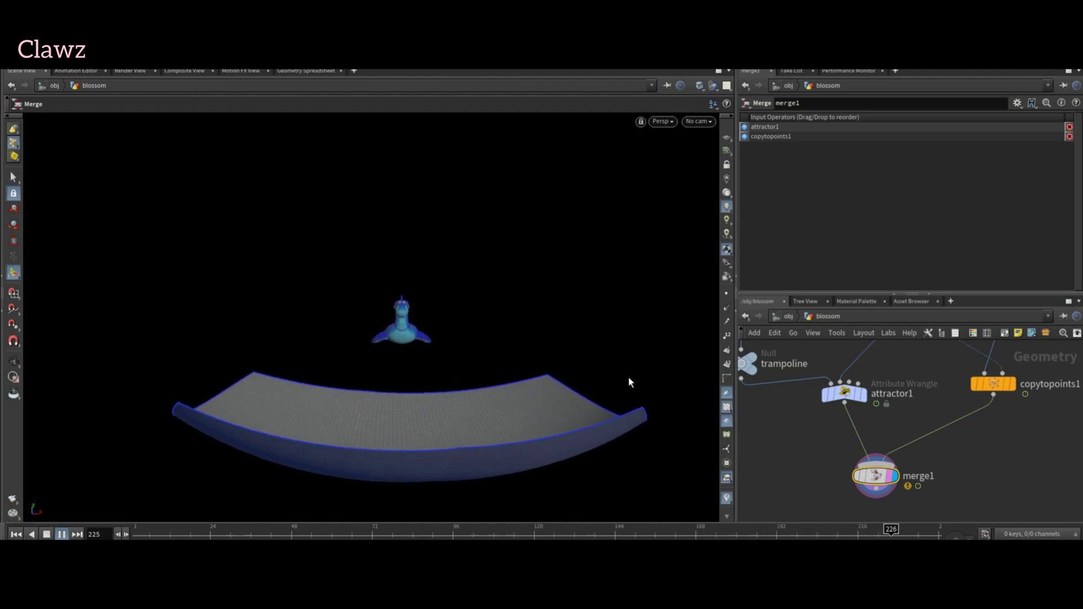
pyautogui.scroll(-2, 891, 418)
pyautogui.click(894, 399)
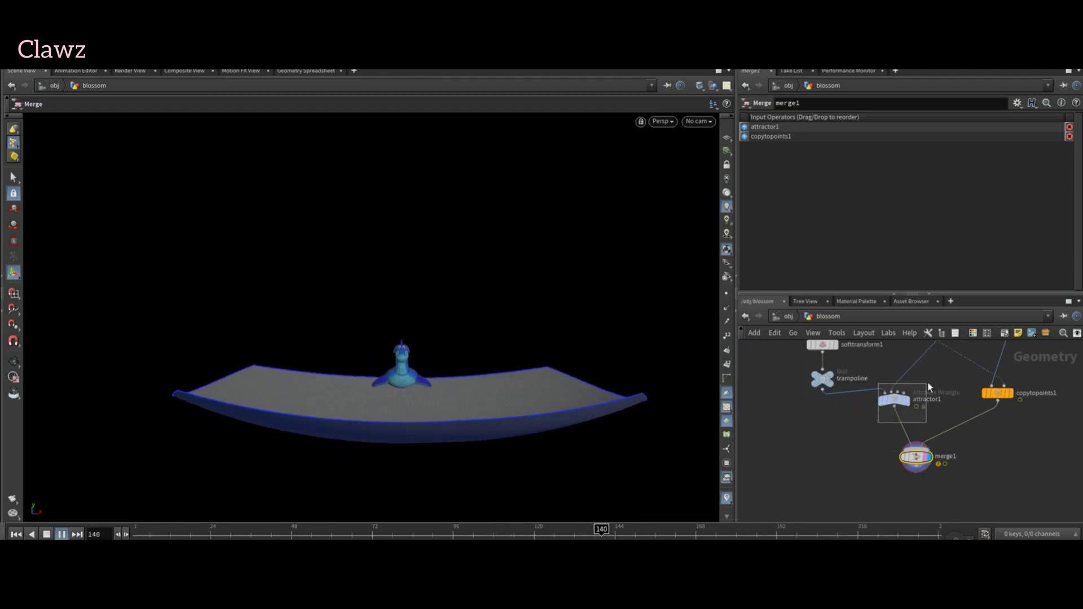
pyautogui.moveTo(887, 431); pyautogui.dragTo(855, 409, button='middle')
# Paste attractor1 as attractor2 and add a sphere2 set to a single primitive sphere.
pyautogui.hotkey('ctrl', 'v')
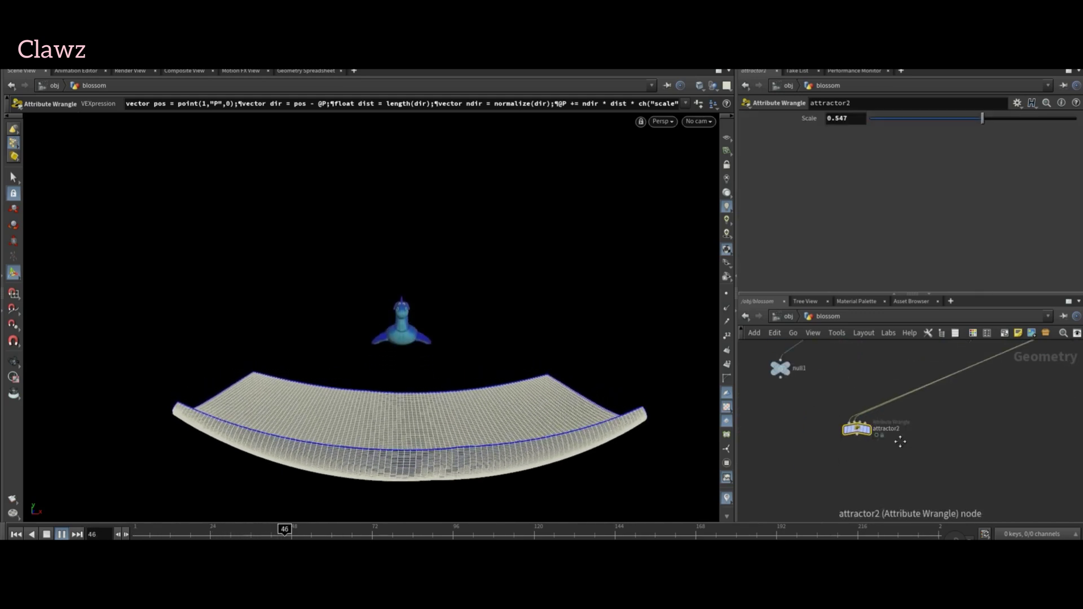
pyautogui.scroll(-2, 914, 409)
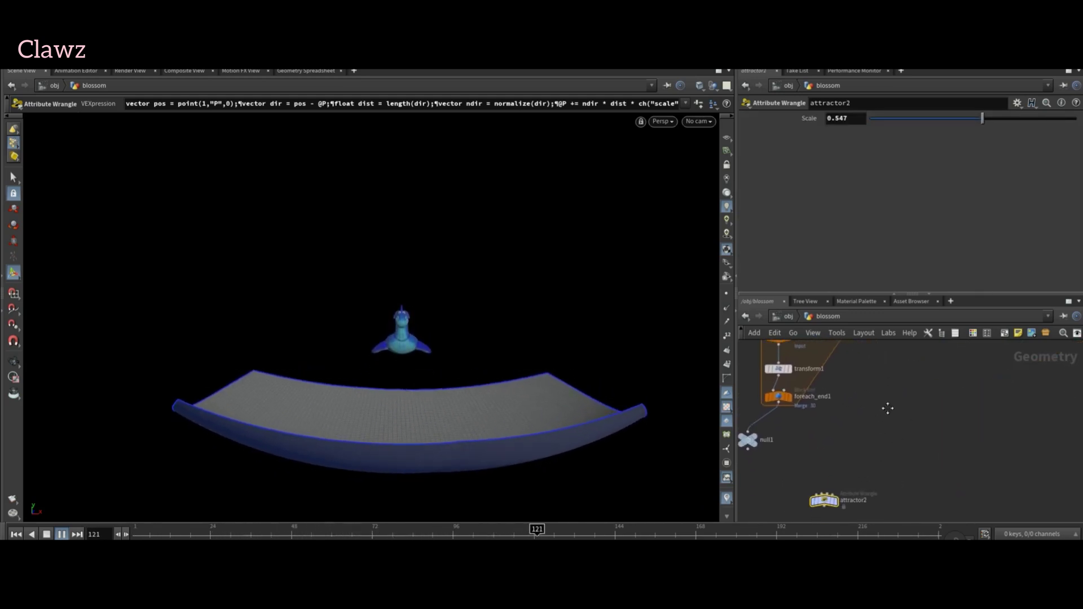
pyautogui.press('Tab')
pyautogui.write('sphere')
pyautogui.press('Return')
pyautogui.click(947, 424)
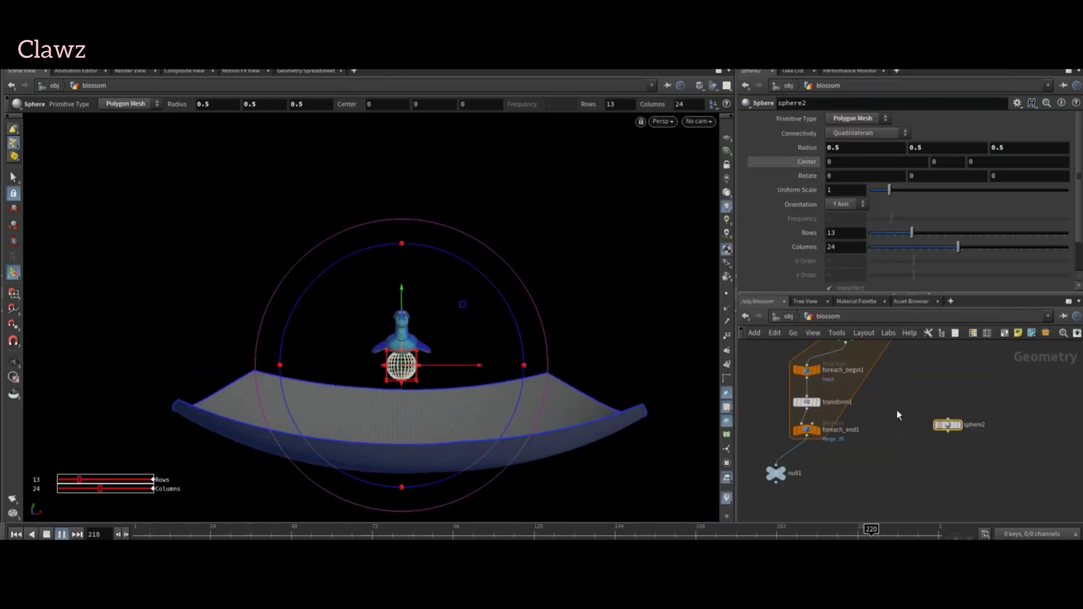
pyautogui.click(858, 118)
pyautogui.click(843, 130)
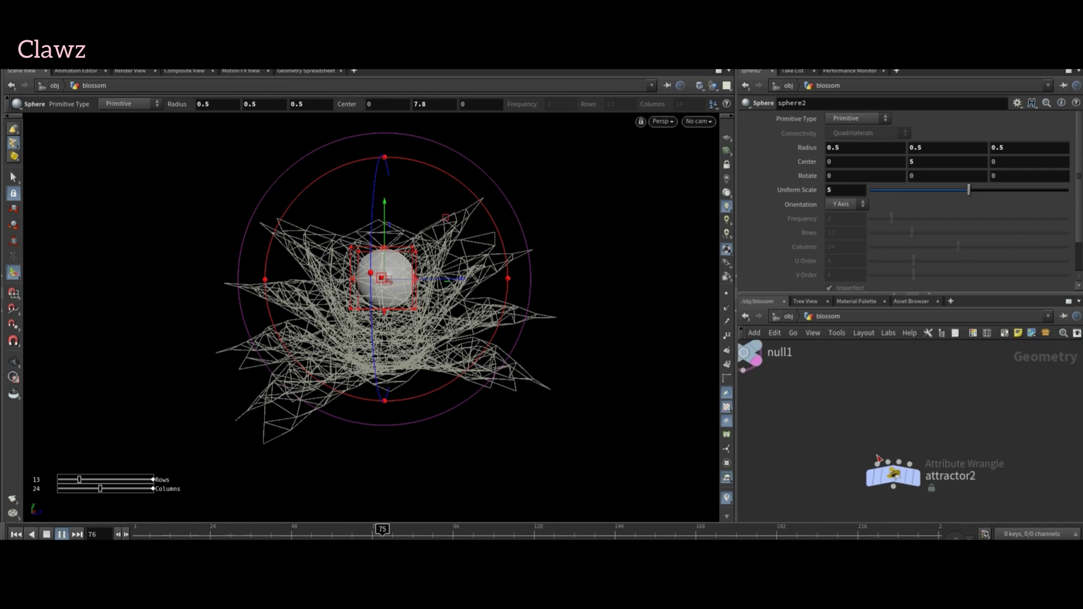
# Wire null1's output into attractor2's input.
pyautogui.click(872, 451)
pyautogui.moveTo(867, 510); pyautogui.dragTo(841, 462)
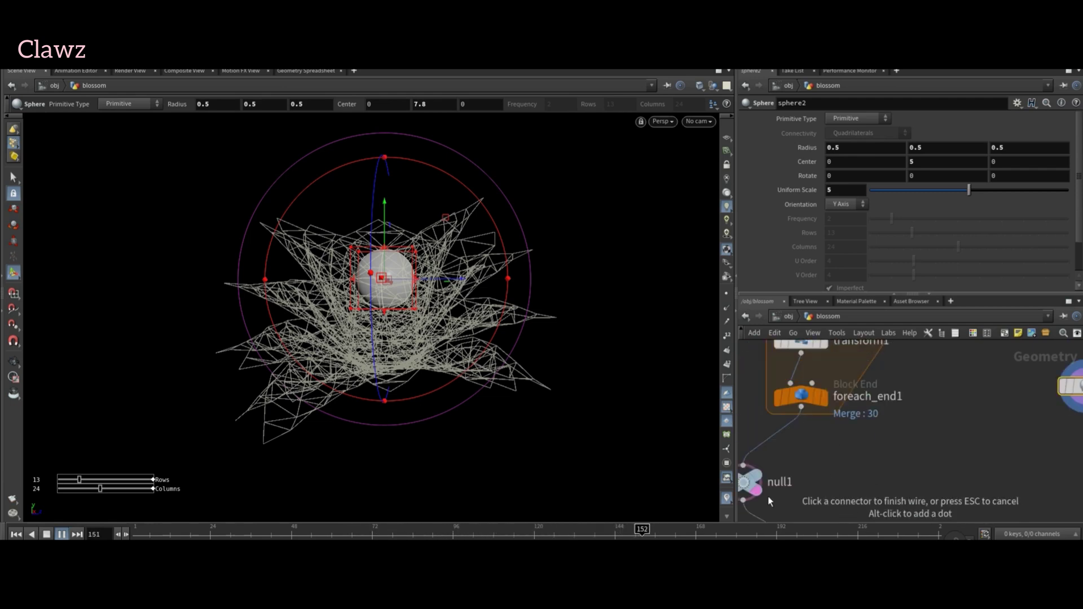
pyautogui.click(864, 477)
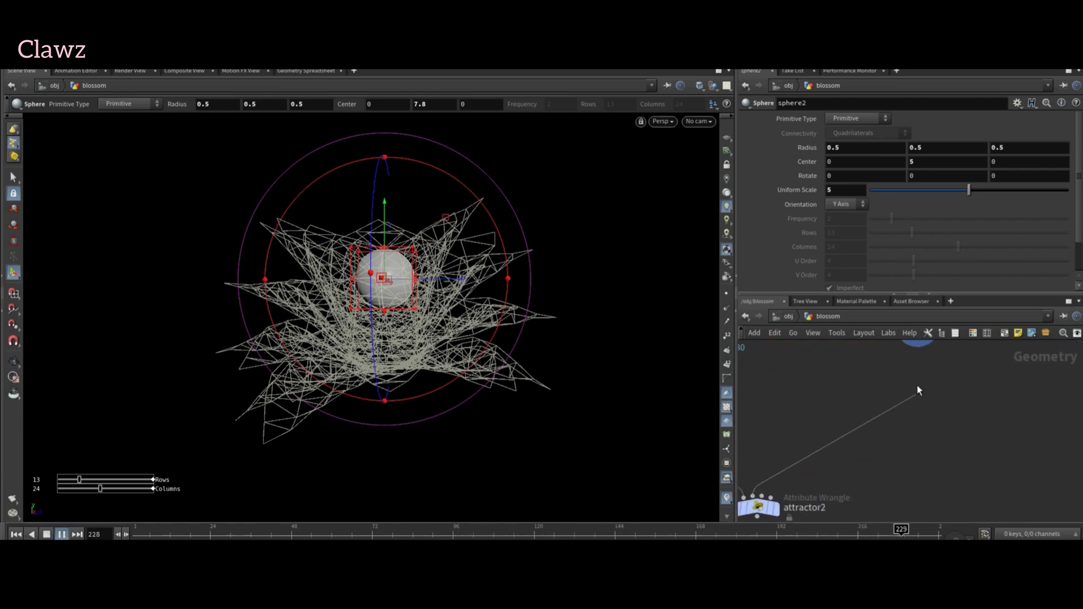
pyautogui.click(918, 342)
pyautogui.scroll(3, 817, 490)
pyautogui.moveTo(833, 498)
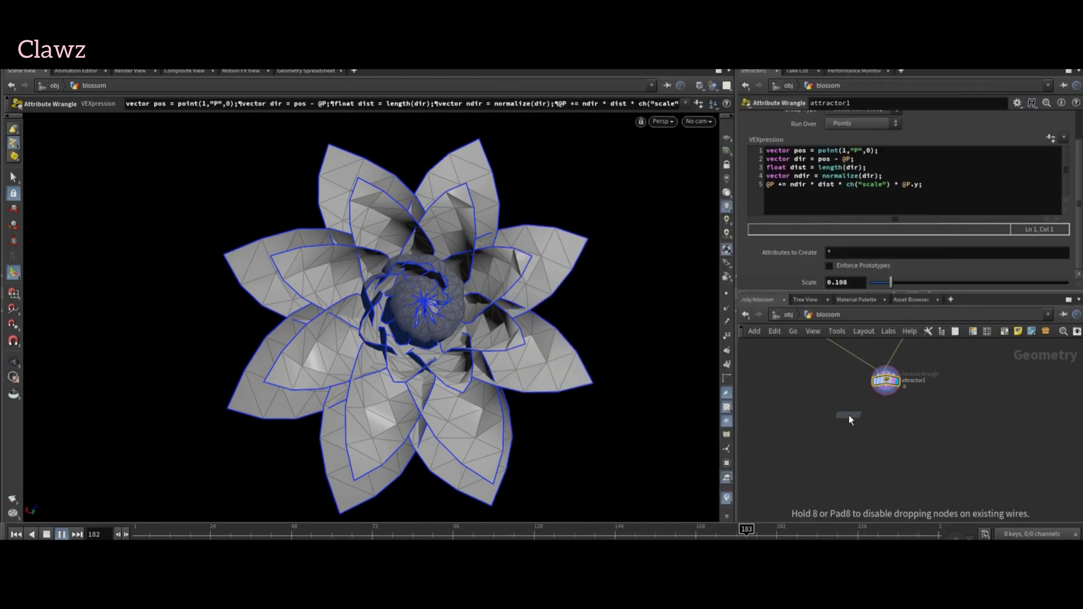
# Wire an Attribute Promote after attractor1, whose code now stores f@dist instead of moving points and makes ndir v@ndir.
pyautogui.click(835, 420)
pyautogui.click(858, 385)
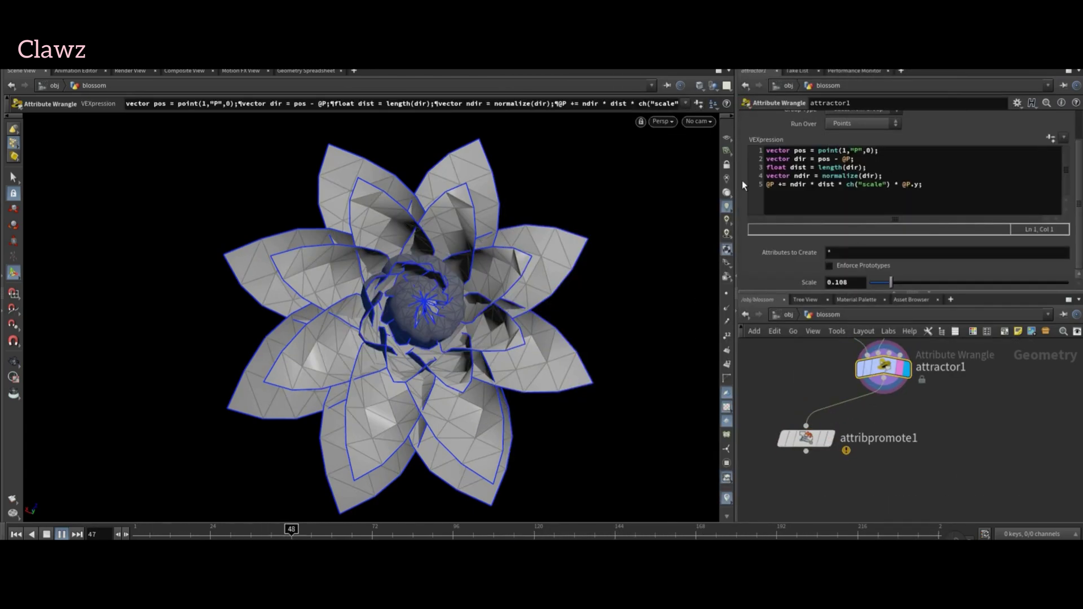
pyautogui.hotkey('ctrl', '/')
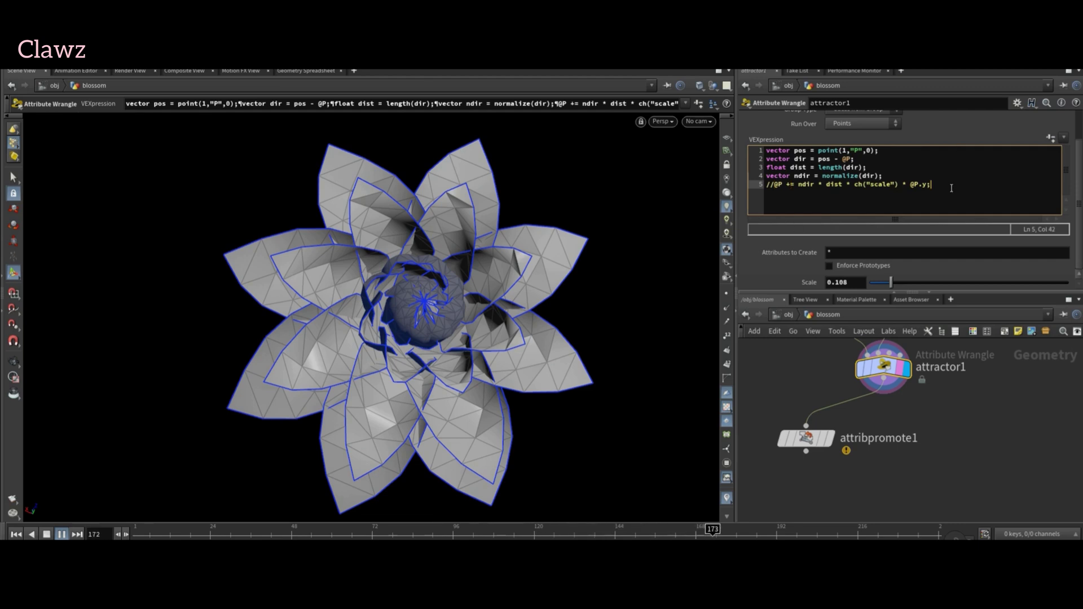
pyautogui.press('Return')
pyautogui.write('f@di')
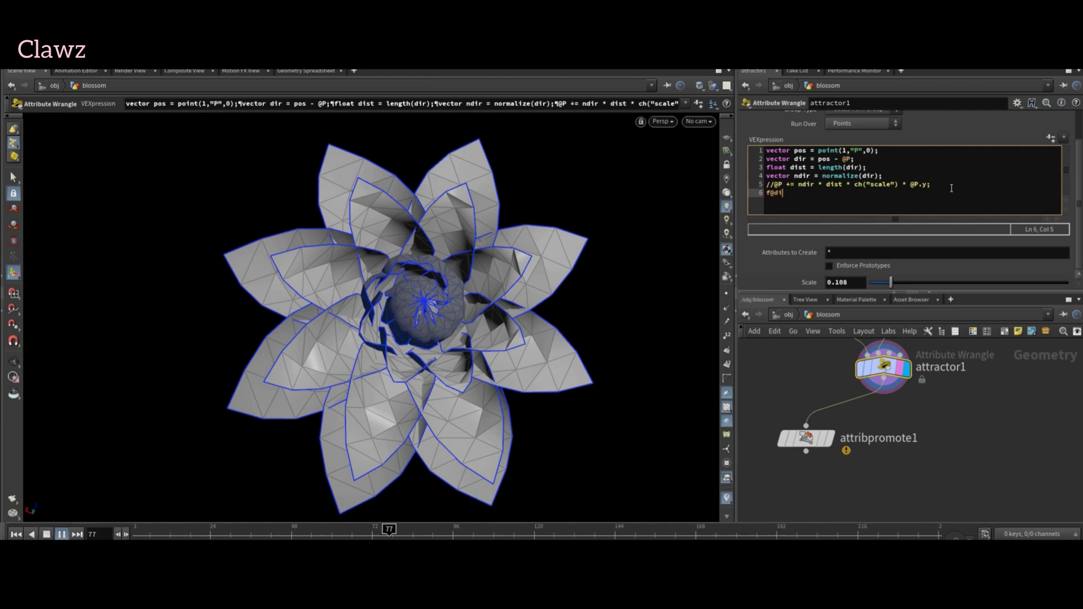
pyautogui.write('st = dist;')
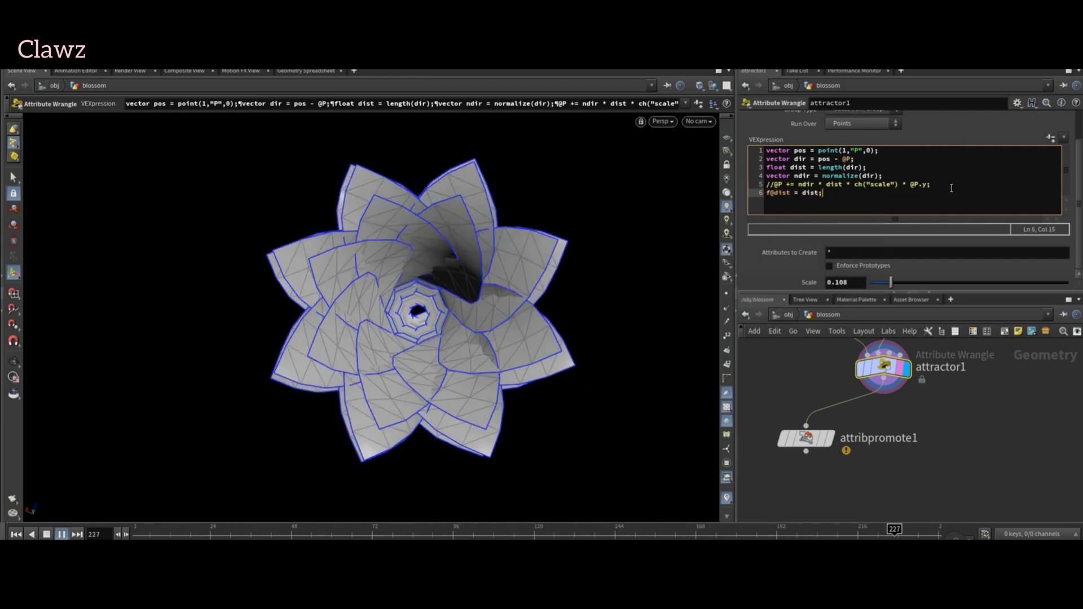
pyautogui.click(769, 184)
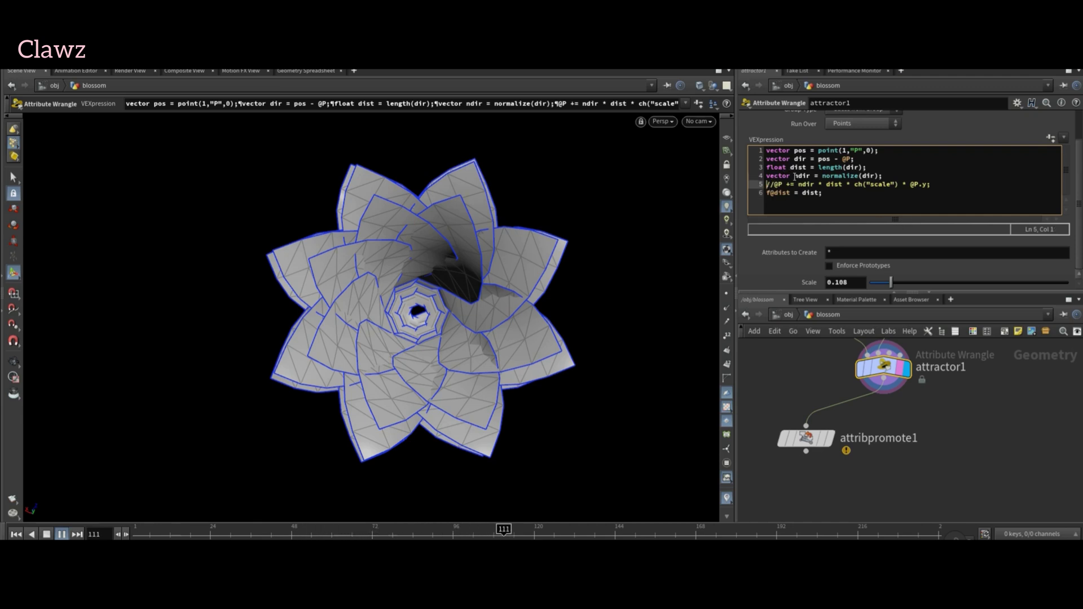
pyautogui.write('v@')
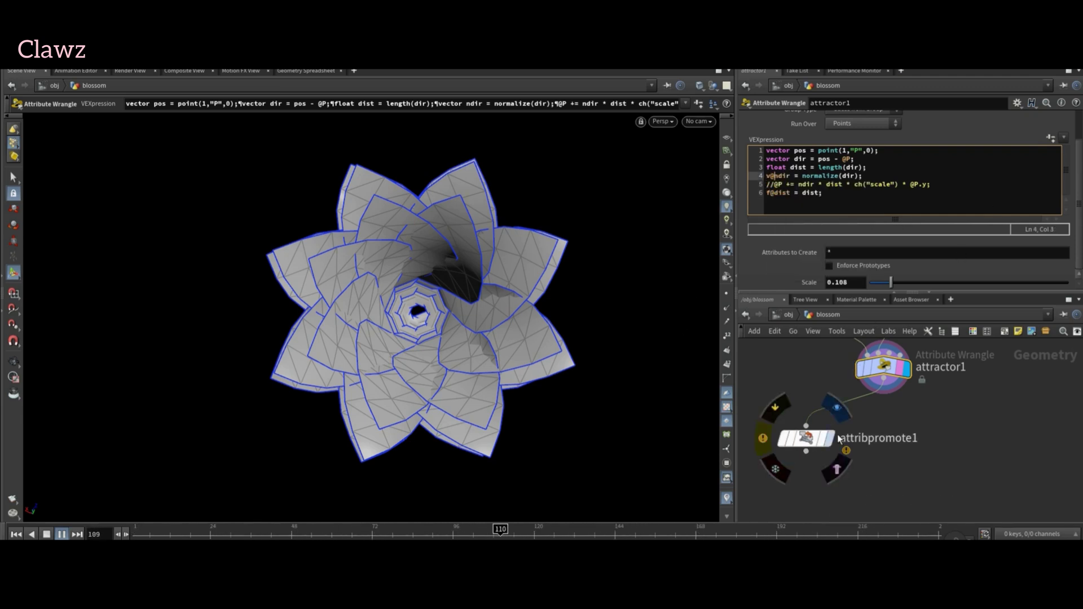
# Set attribpromote1 to promote dist to the Detail class using Maximum.
pyautogui.click(806, 439)
pyautogui.scroll(4, 813, 437)
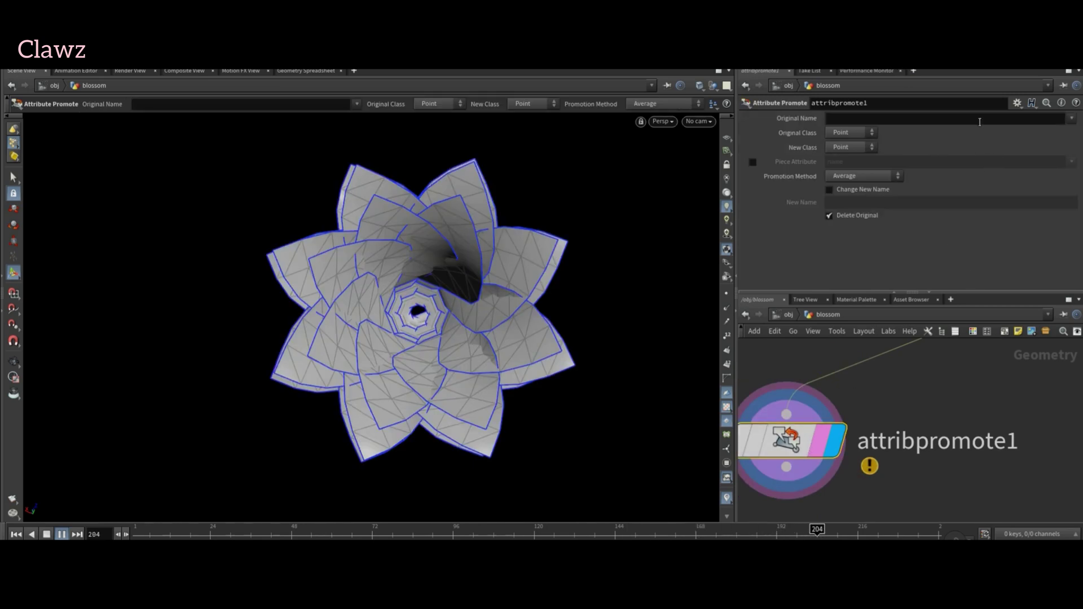
pyautogui.click(980, 120)
pyautogui.write('dist')
pyautogui.click(852, 147)
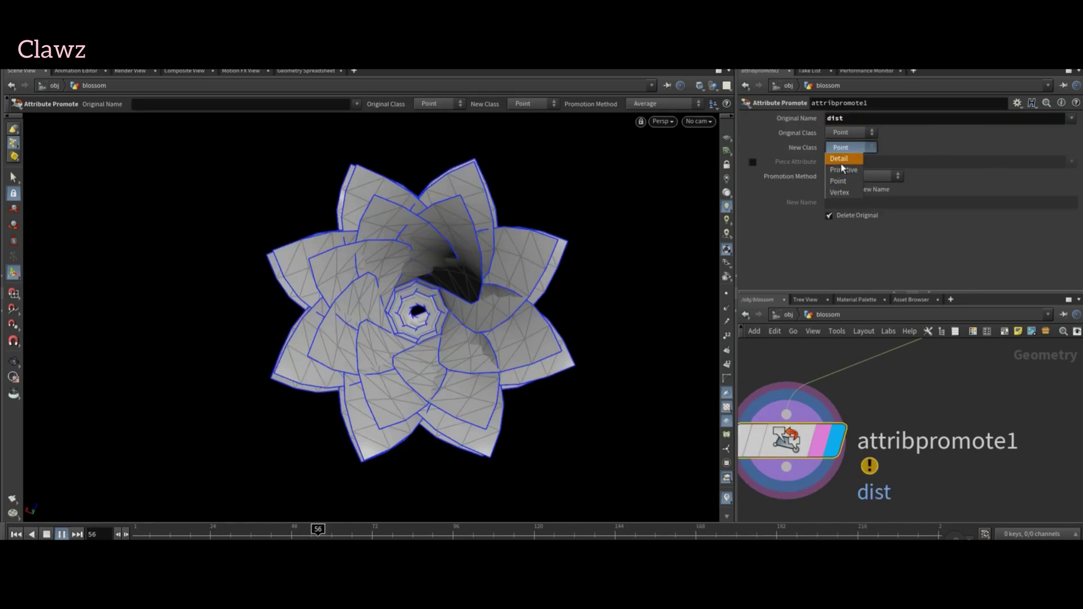
pyautogui.click(845, 192)
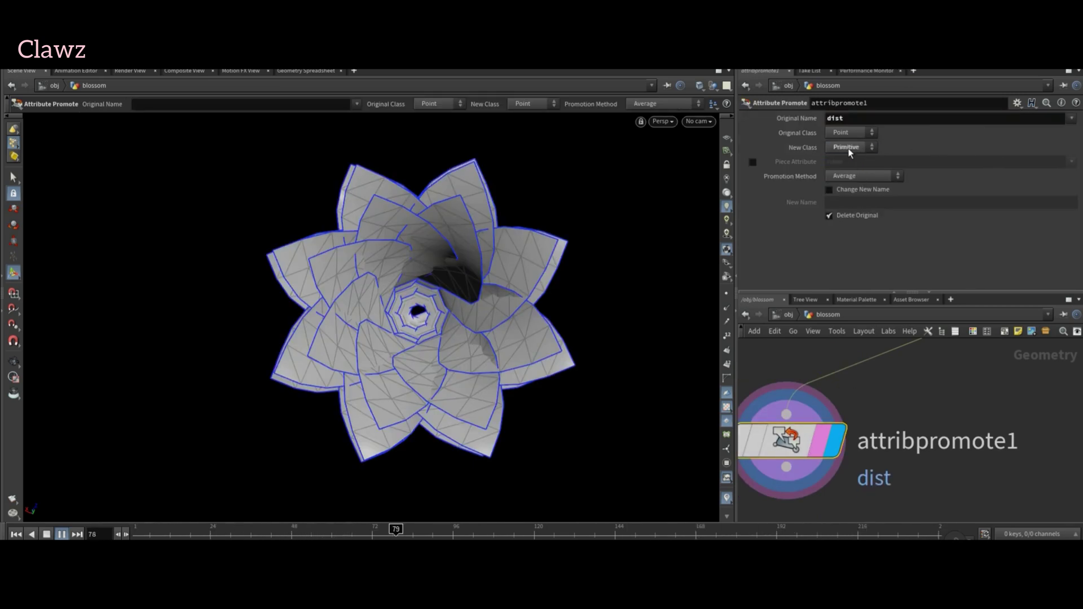
pyautogui.click(863, 176)
pyautogui.click(855, 191)
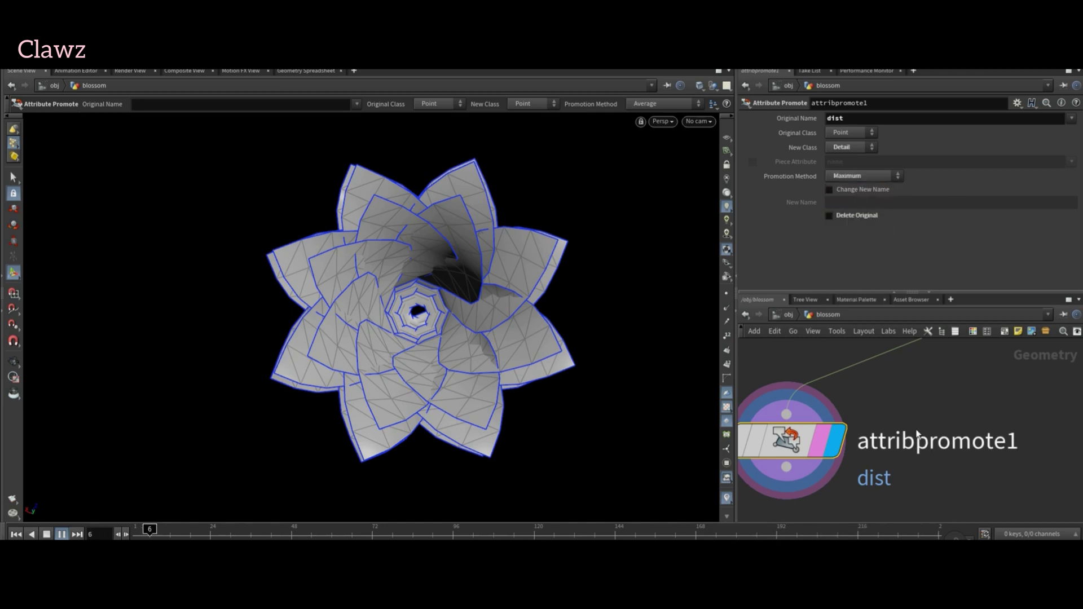
pyautogui.scroll(-3, 818, 423)
# Add an Attribute Wrangle below attribpromote1 and begin editing its code.
pyautogui.press('Tab')
pyautogui.click(1022, 73)
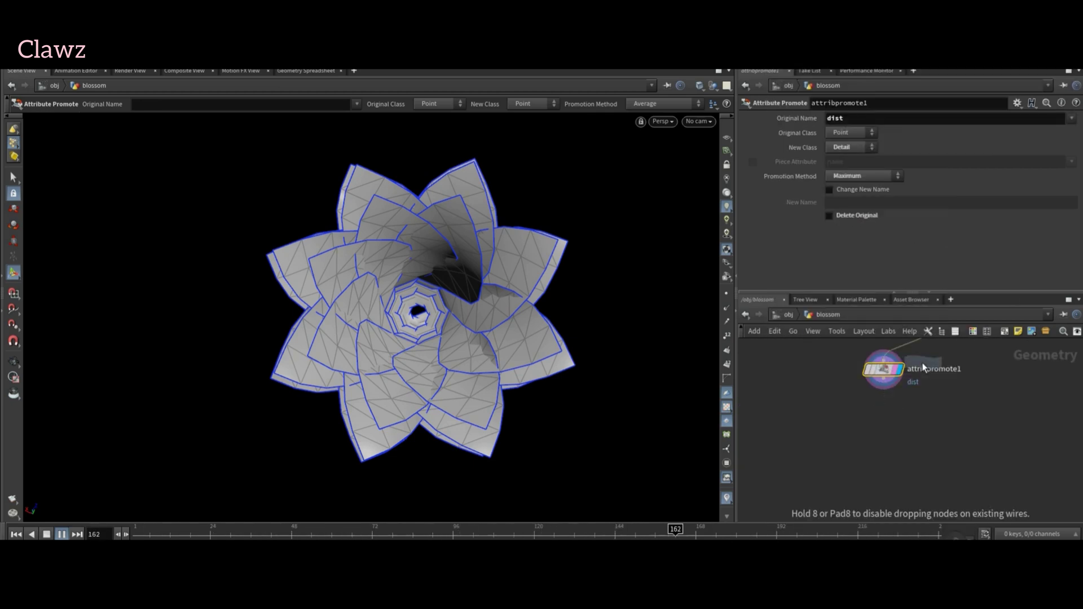
pyautogui.click(874, 405)
pyautogui.click(838, 251)
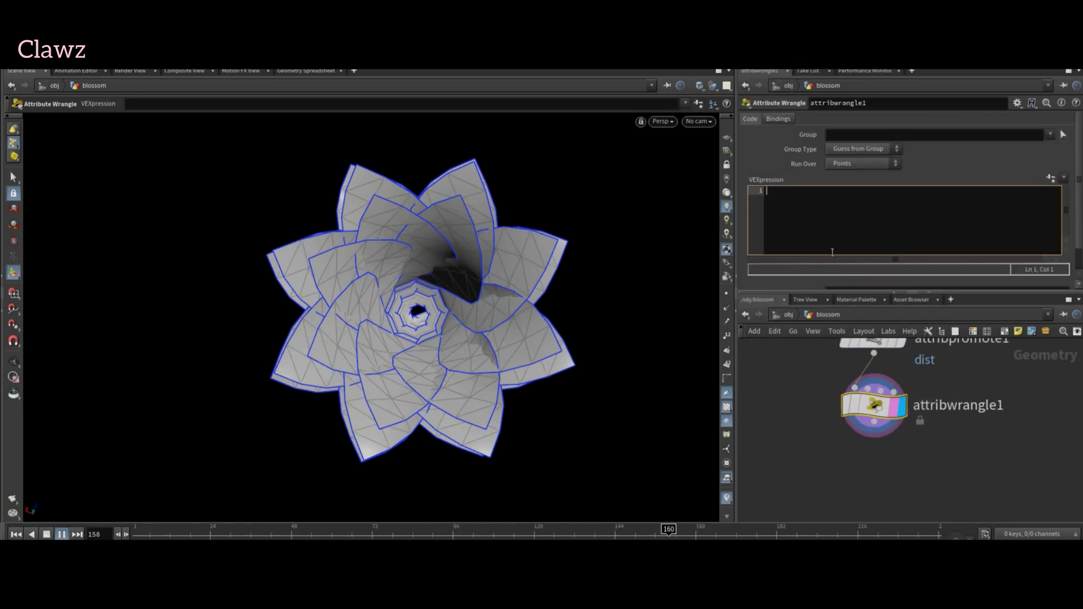
# Write VEX reading detail max_dist, dividing f@dist by it, remapping via chramp dist, and adding @P += v@ndir.
pyautogui.write('float max_dist = detail()')
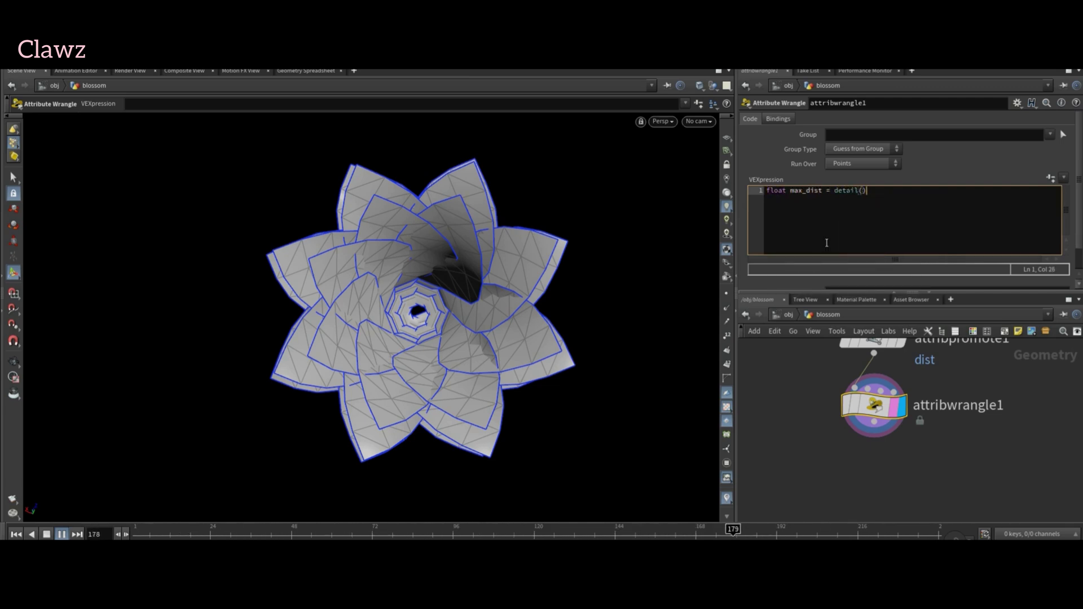
pyautogui.write('0,"dist",0')
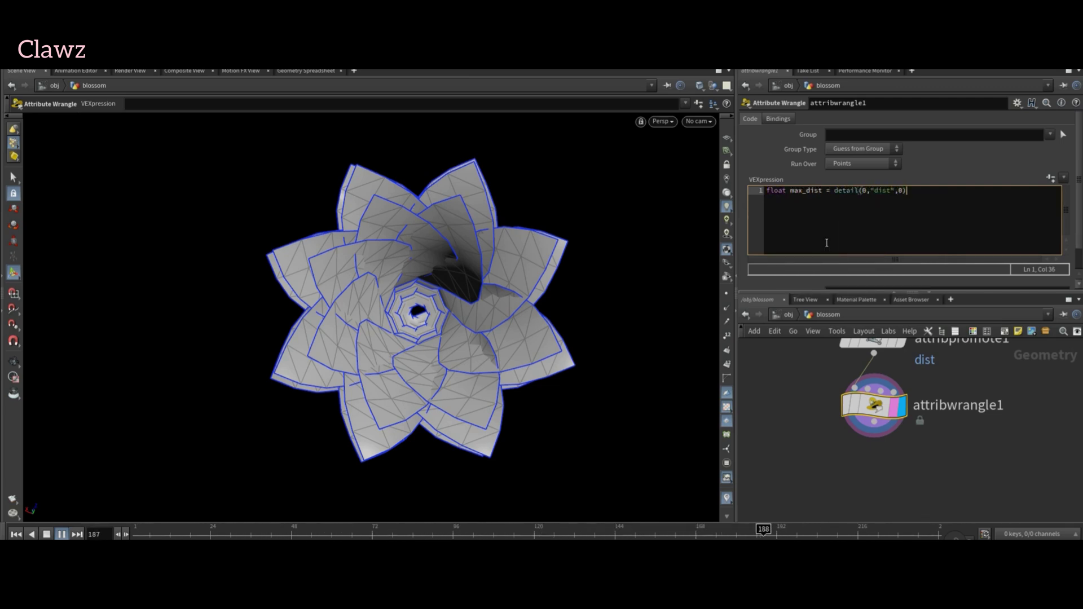
pyautogui.write(';')
pyautogui.press('Return')
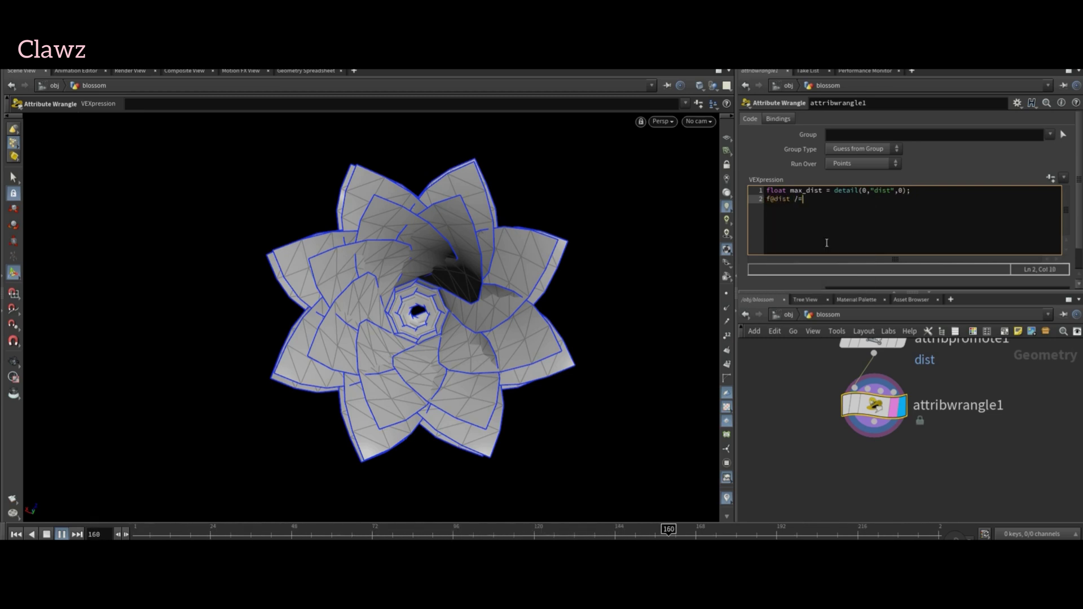
pyautogui.write('f@dist /= max_dist;')
pyautogui.press('Return')
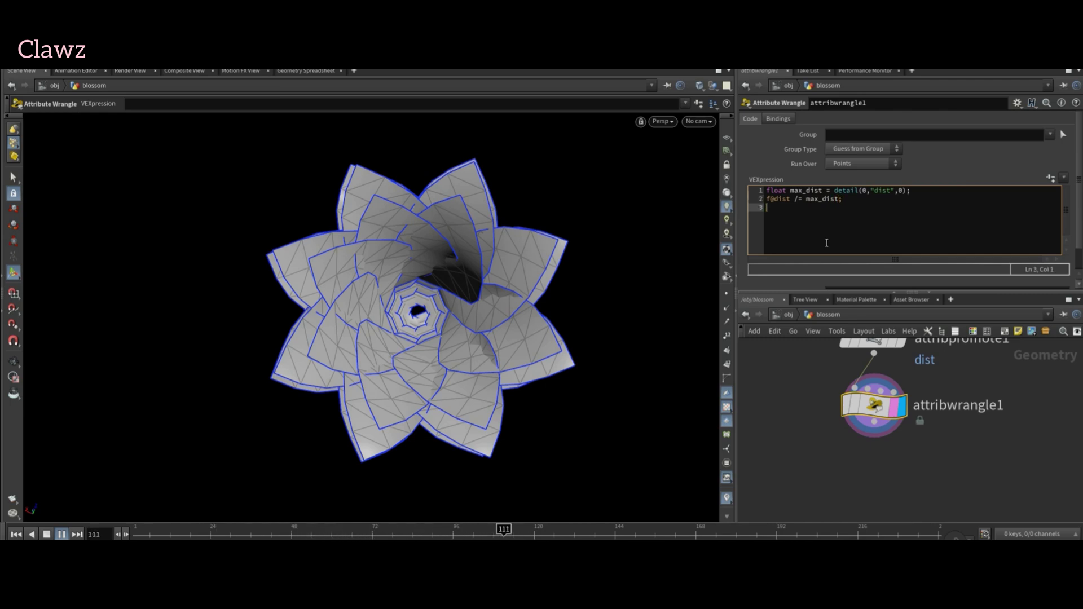
pyautogui.write('f@dist = ch')
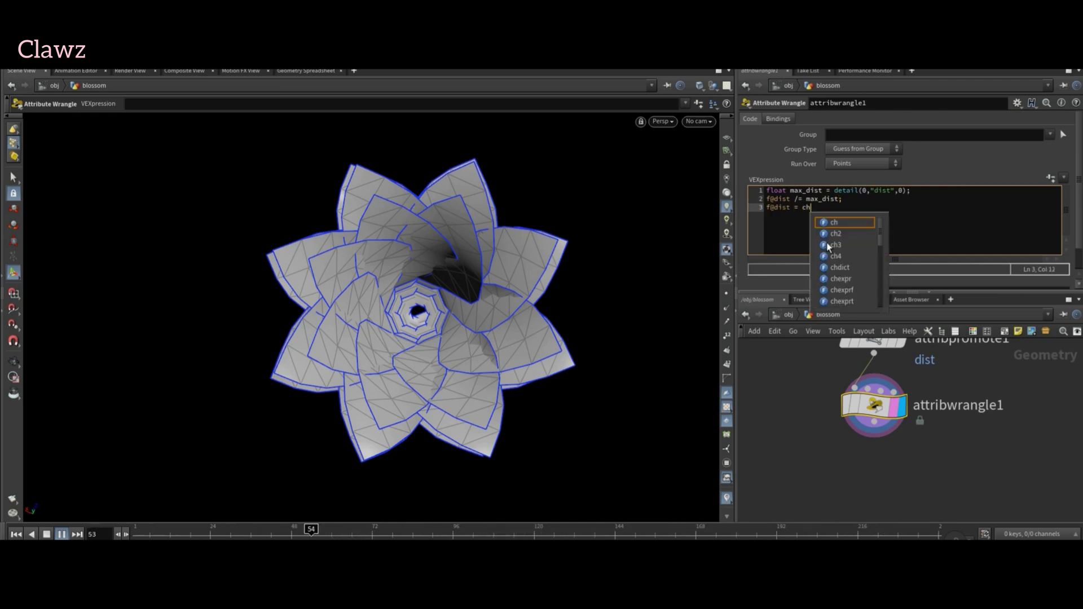
pyautogui.write('ramp(""dist')
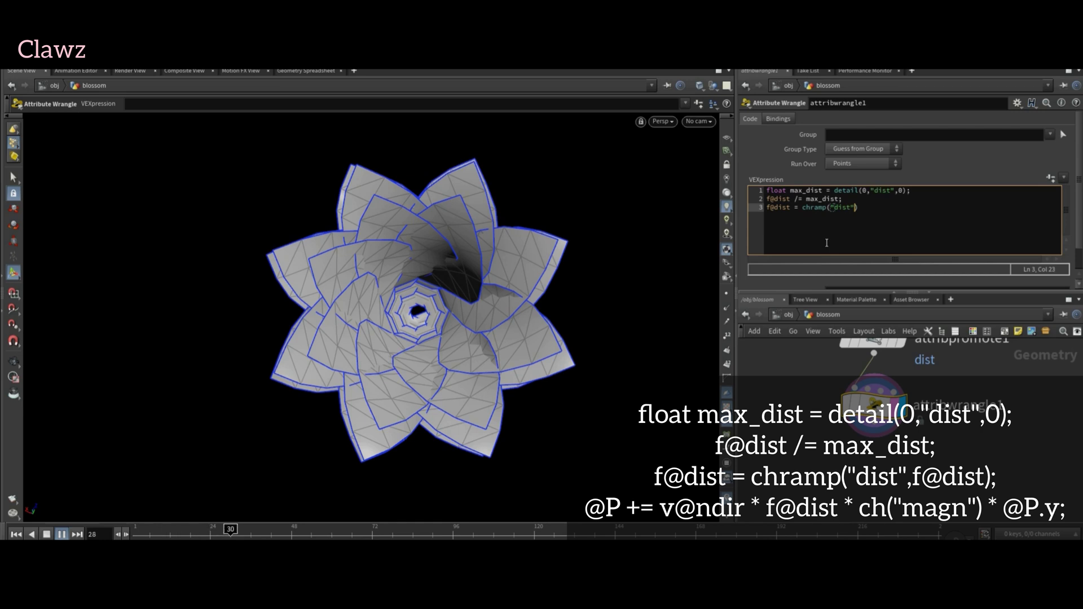
pyautogui.write('",f@dist')
pyautogui.write(';')
pyautogui.press('Return')
pyautogui.write('@')
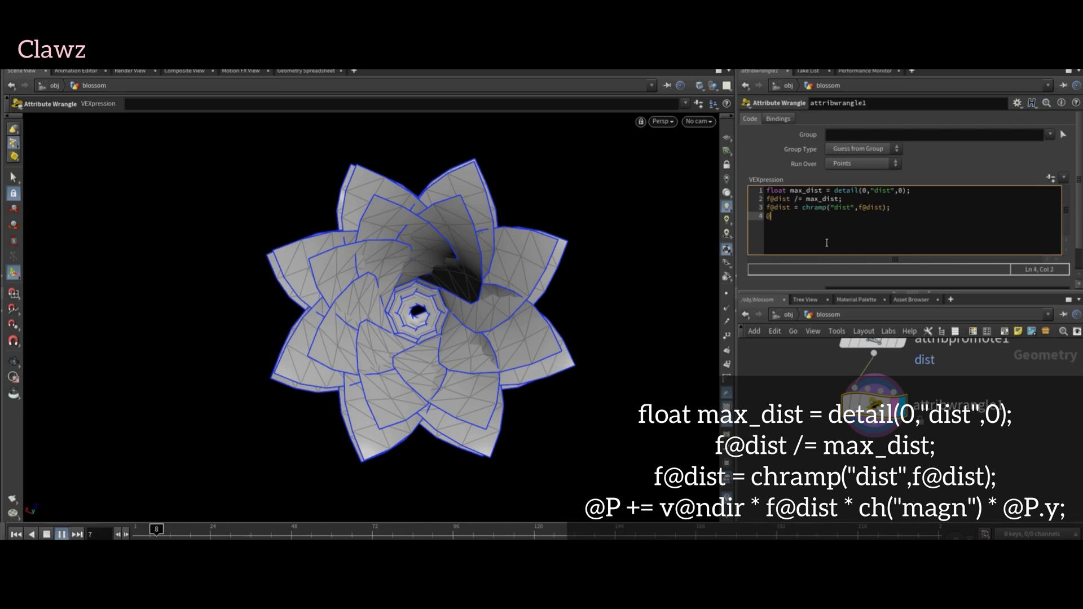
pyautogui.write('P += v@ndir')
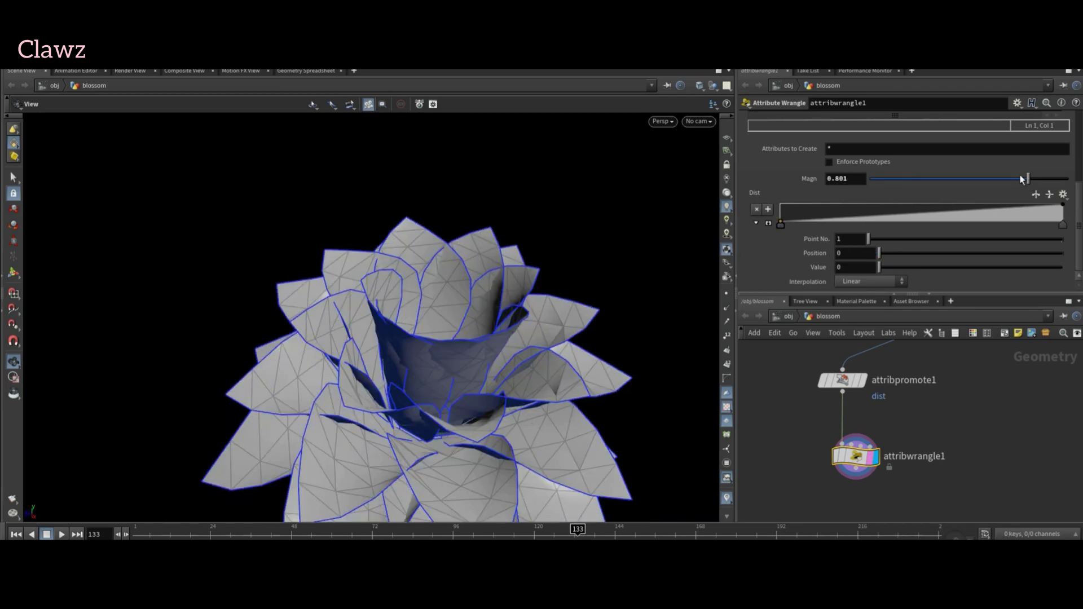
# Reshape the Dist ramp into a bell curve, raising a point to about 0.69.
pyautogui.scroll(3, 792, 283)
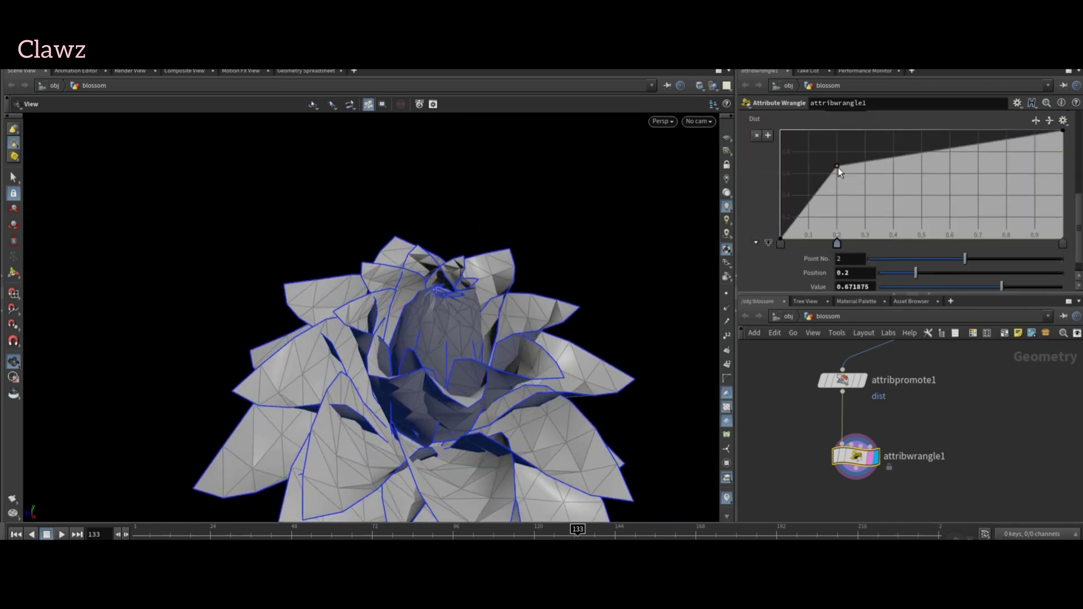
pyautogui.moveTo(834, 170); pyautogui.dragTo(839, 145)
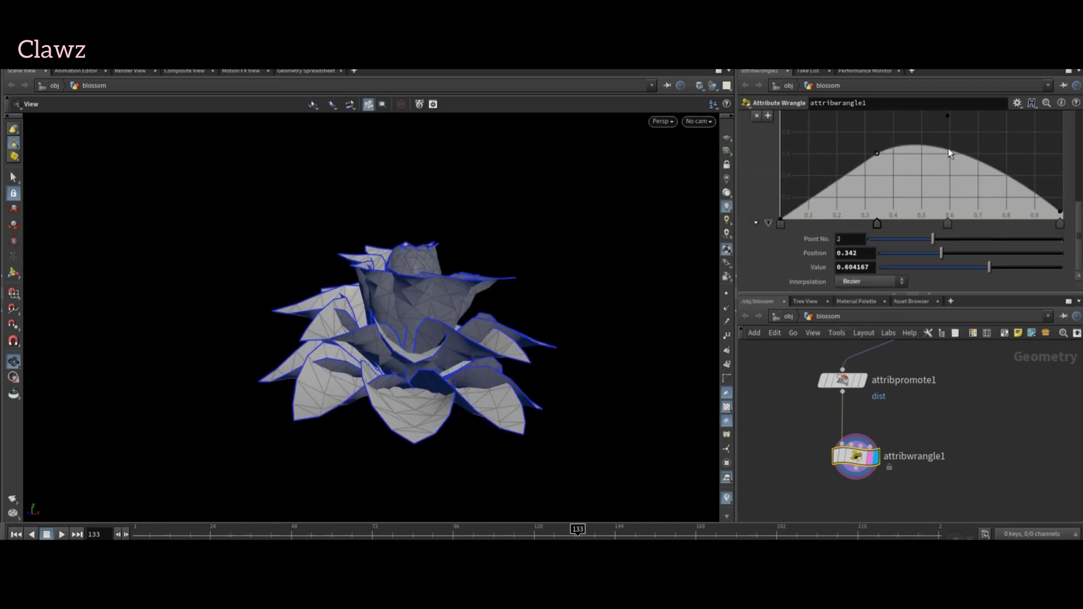
pyautogui.moveTo(949, 148); pyautogui.dragTo(1016, 138)
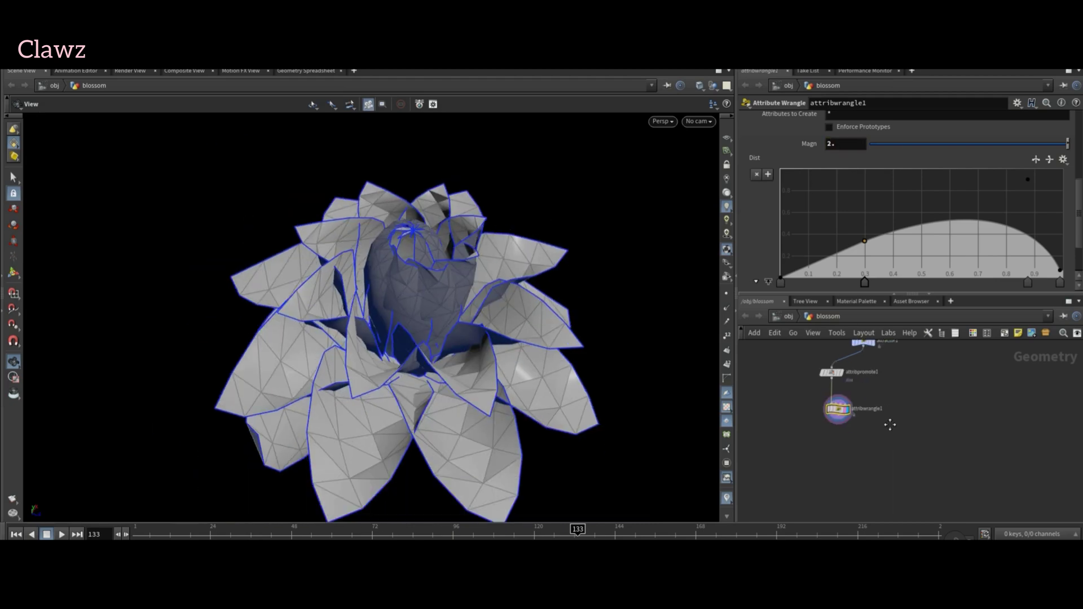
# Add a Blend Shapes node below the wrangle.
pyautogui.press('Tab')
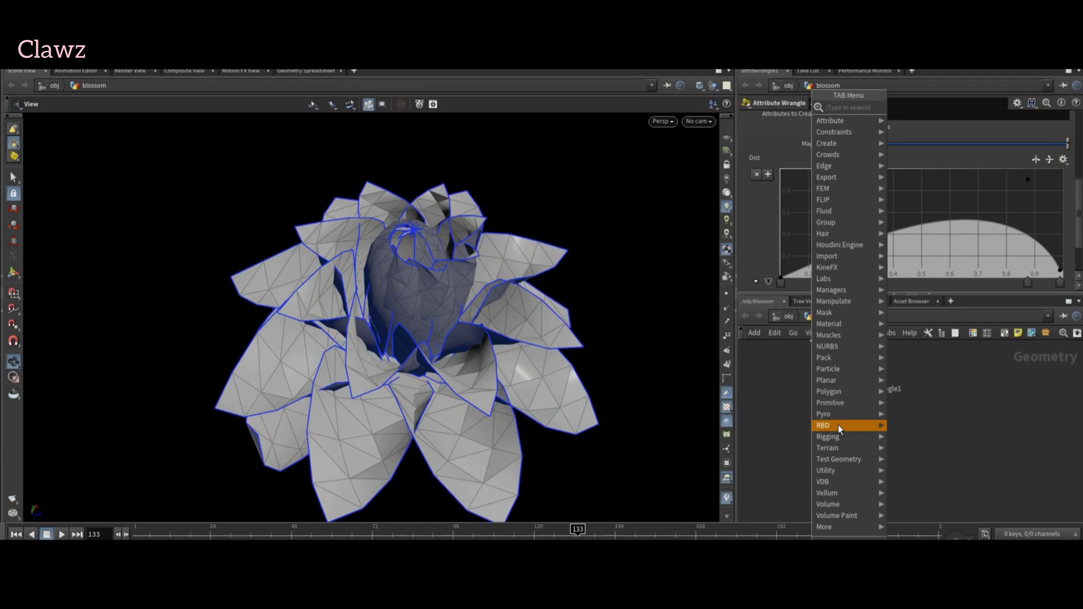
pyautogui.write('blend')
pyautogui.press('Return')
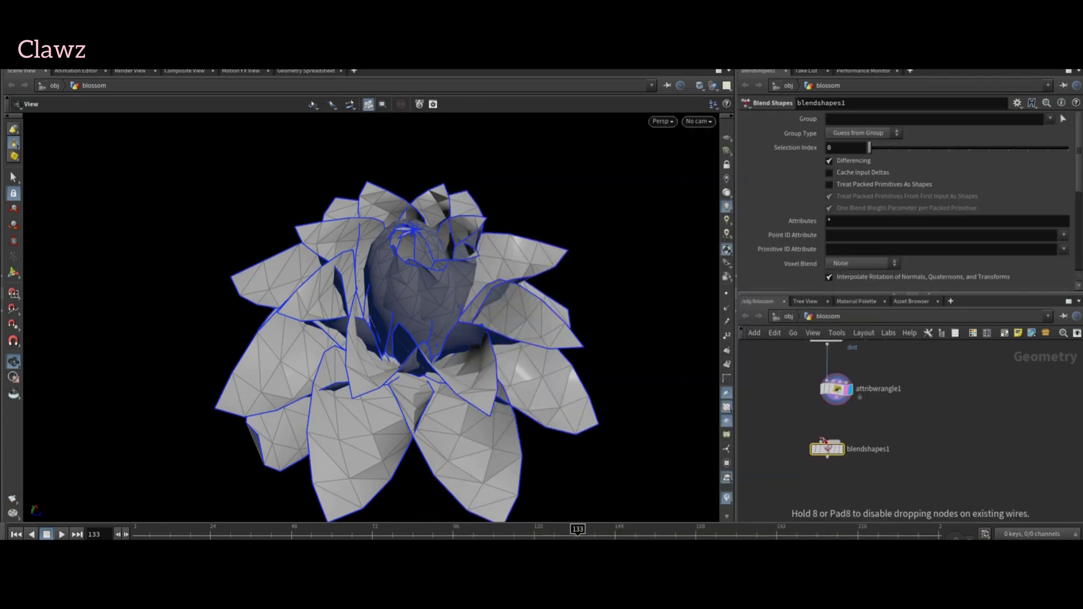
# Connect null1 into blendshapes1 and display the blended flower in the viewport.
pyautogui.click(824, 441)
pyautogui.click(827, 439)
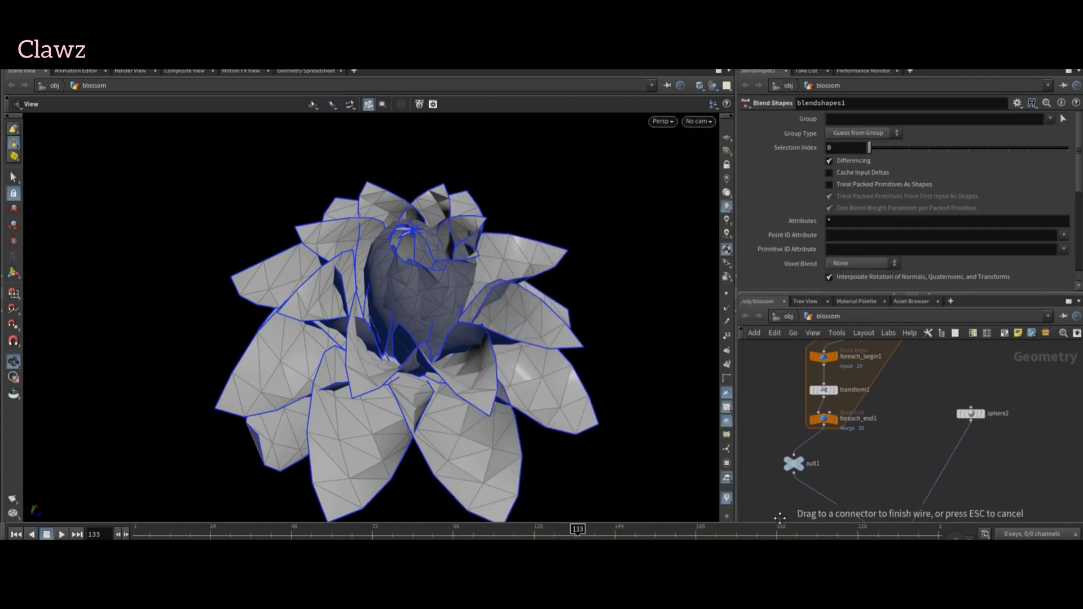
pyautogui.click(792, 474)
pyautogui.scroll(3, 925, 417)
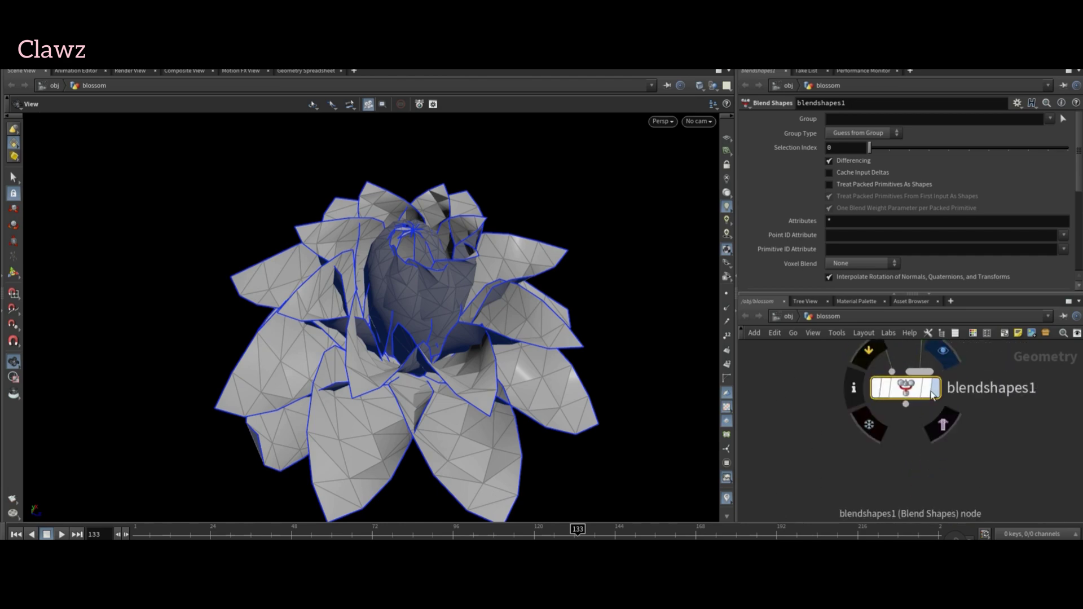
pyautogui.click(932, 387)
pyautogui.scroll(-5, 867, 265)
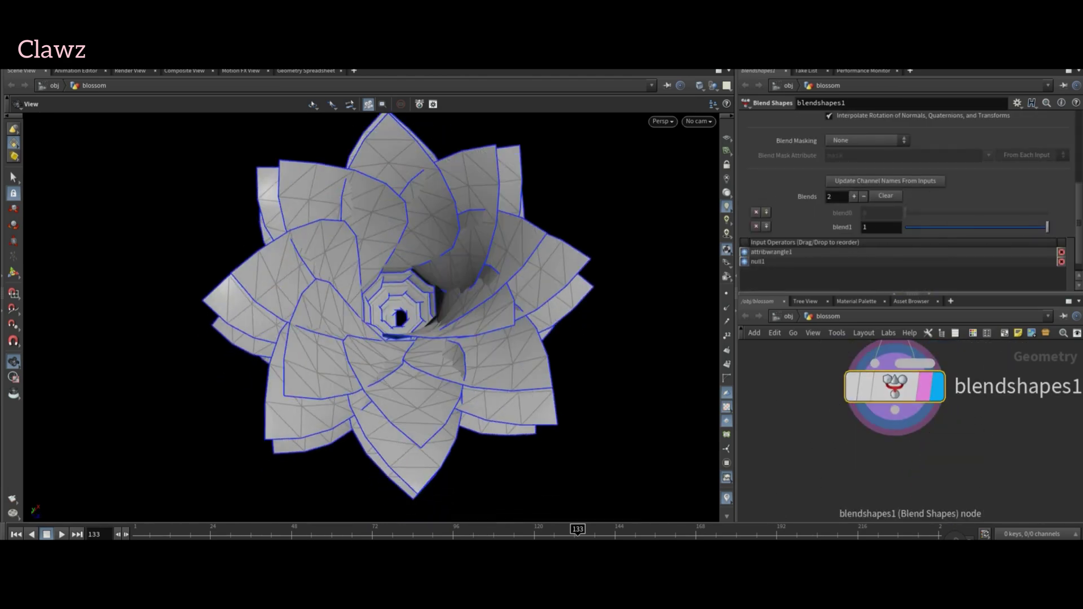
# Keyframe blend1 so the blossom opens between frames 130 and 236, then play from frame 130.
pyautogui.moveTo(1047, 227); pyautogui.dragTo(873, 235)
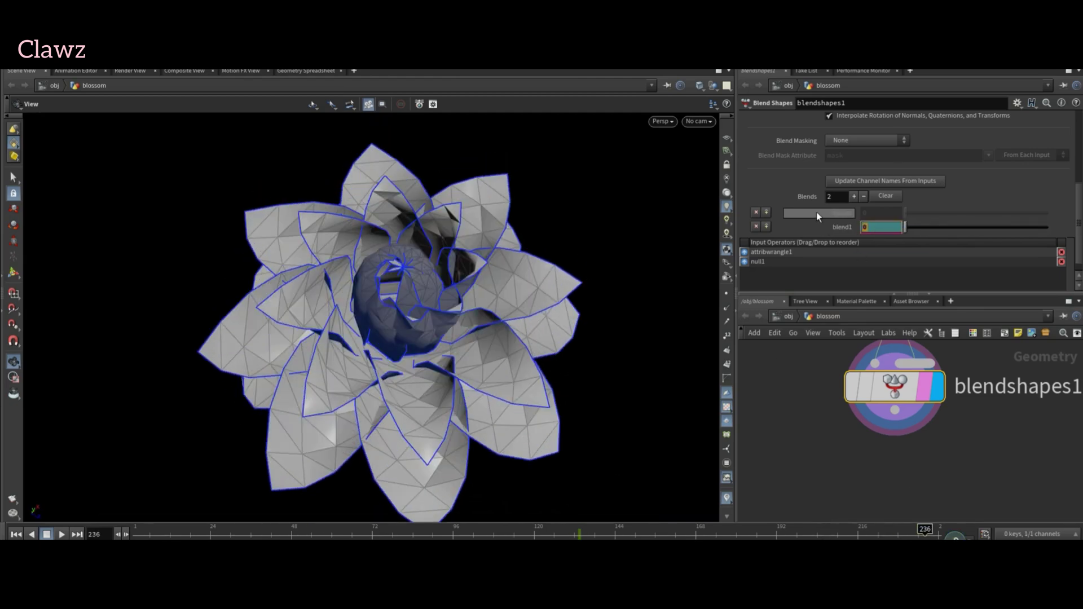
pyautogui.hotkey('ctrl', 'z')
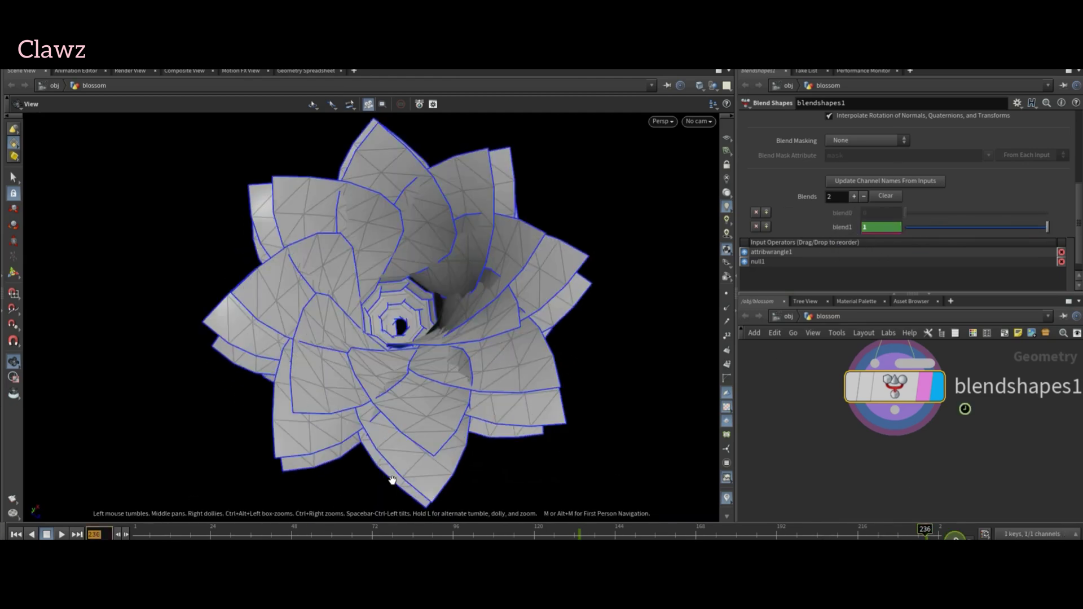
pyautogui.write('130')
pyautogui.press('Return')
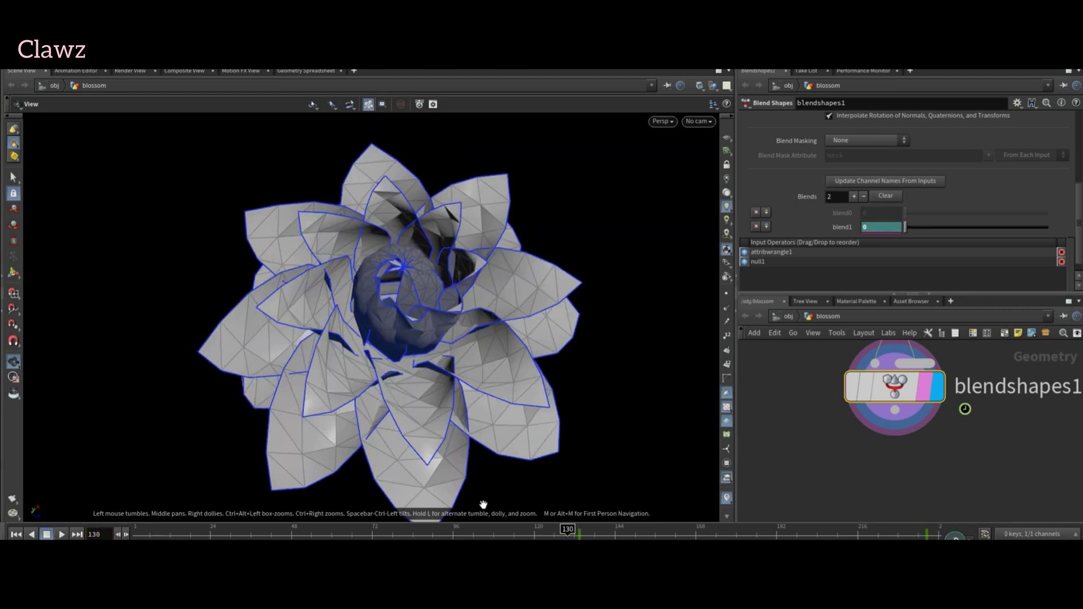
pyautogui.click(61, 534)
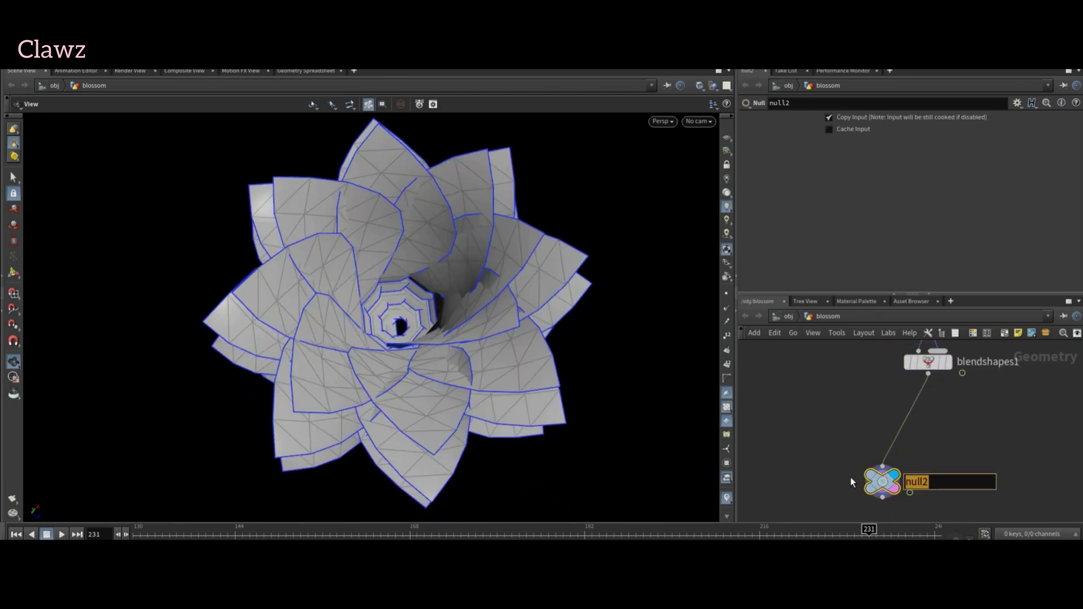
# Confirm the rename of null2 to ex1 and display the rose subnetwork framed in the viewport.
pyautogui.press('Return')
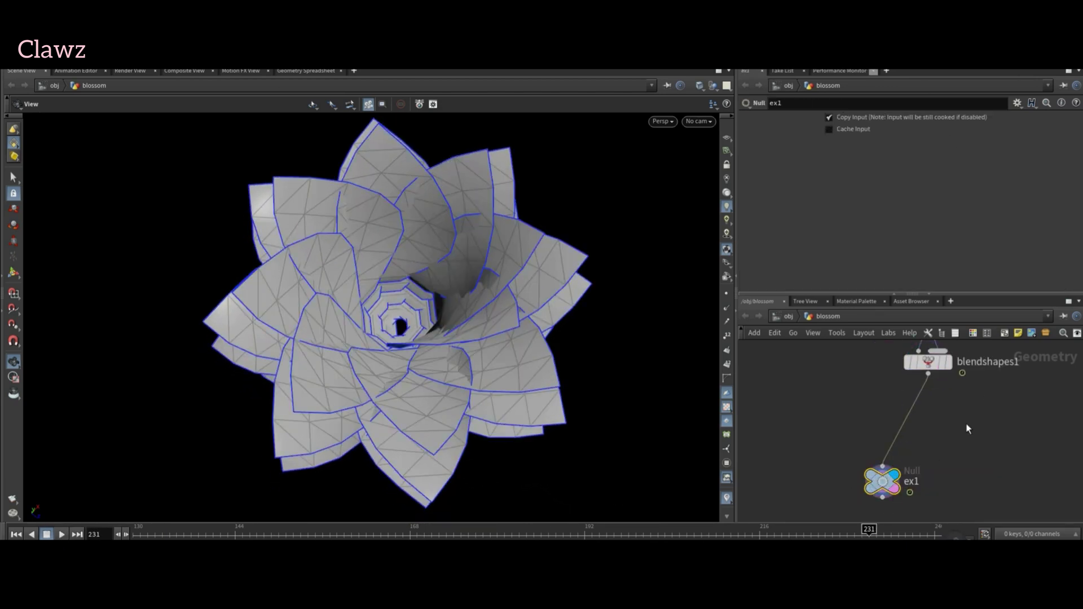
pyautogui.click(919, 381)
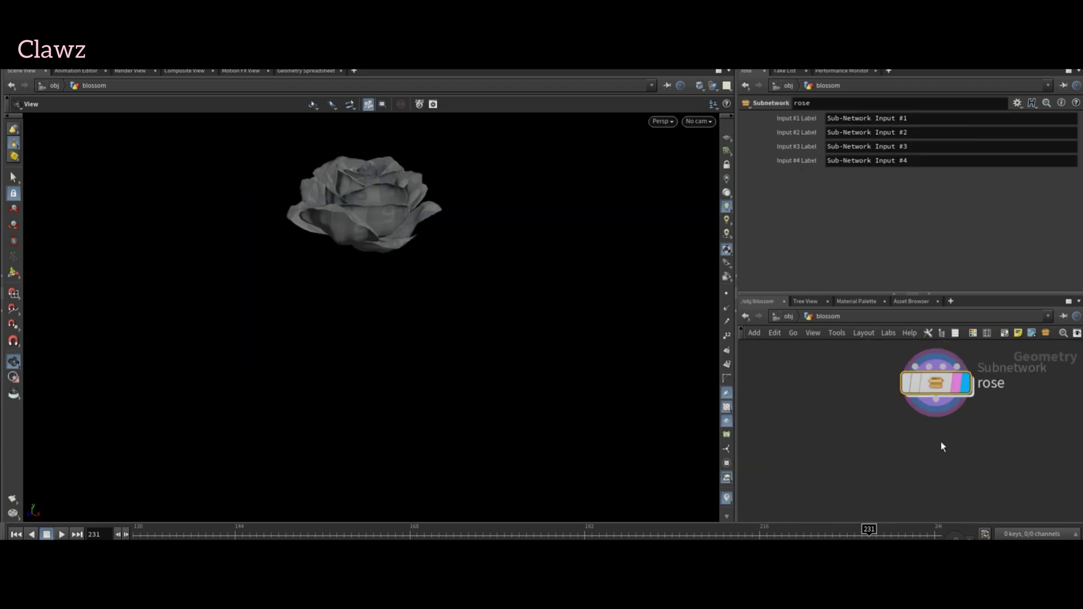
pyautogui.press('g')
pyautogui.moveTo(602, 396); pyautogui.dragTo(586, 372)
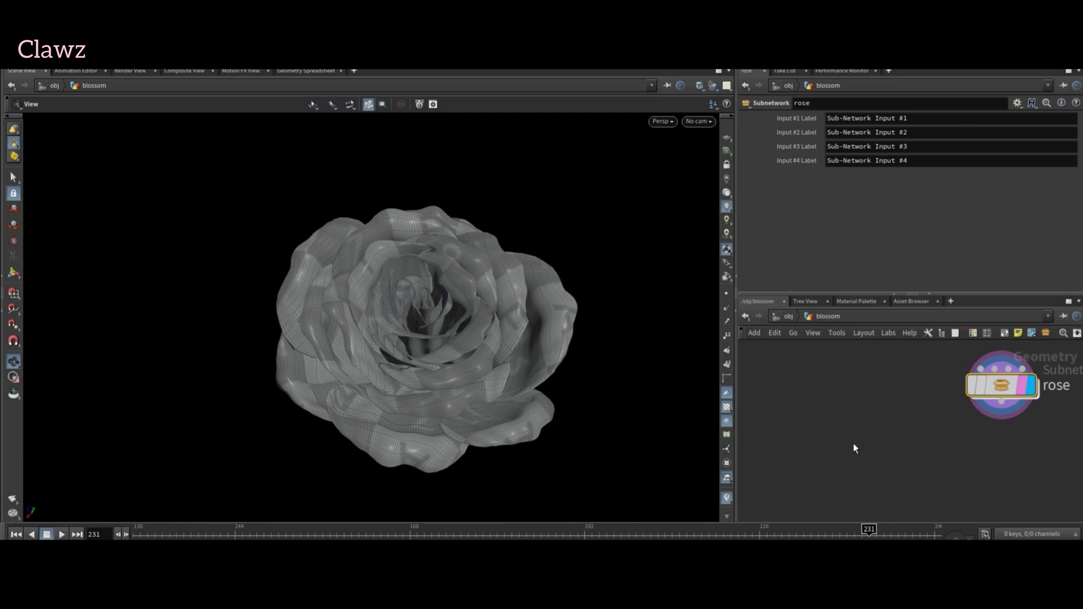
pyautogui.press('Tab')
pyautogui.press('Escape')
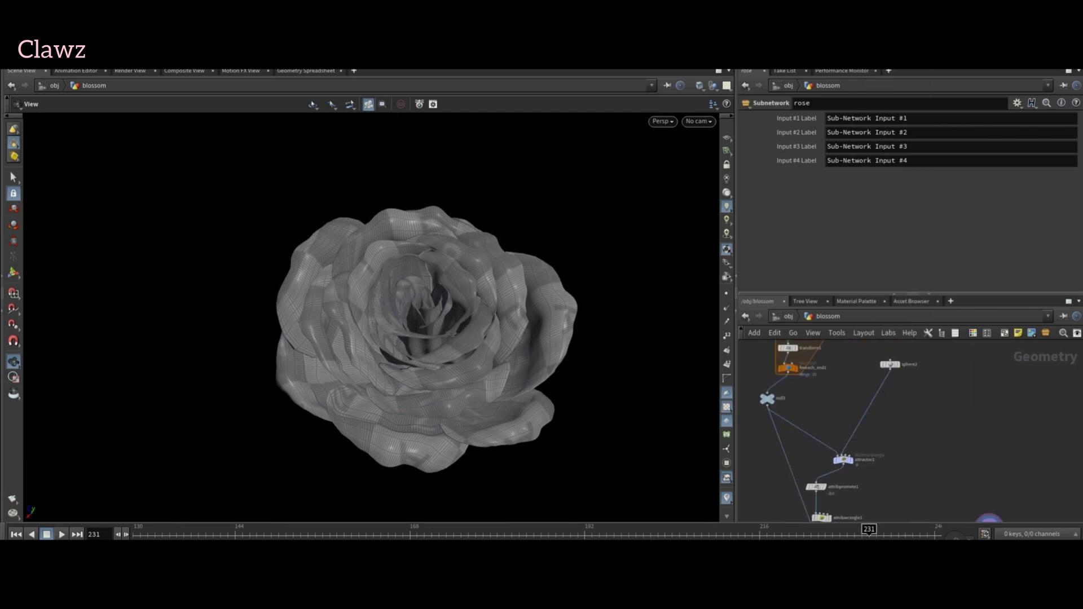
# Copy attribpromote1, attribwrangle1 and blendshapes1 and paste them below attractor2.
pyautogui.click(967, 467)
pyautogui.moveTo(996, 455); pyautogui.dragTo(1041, 515, button='middle')
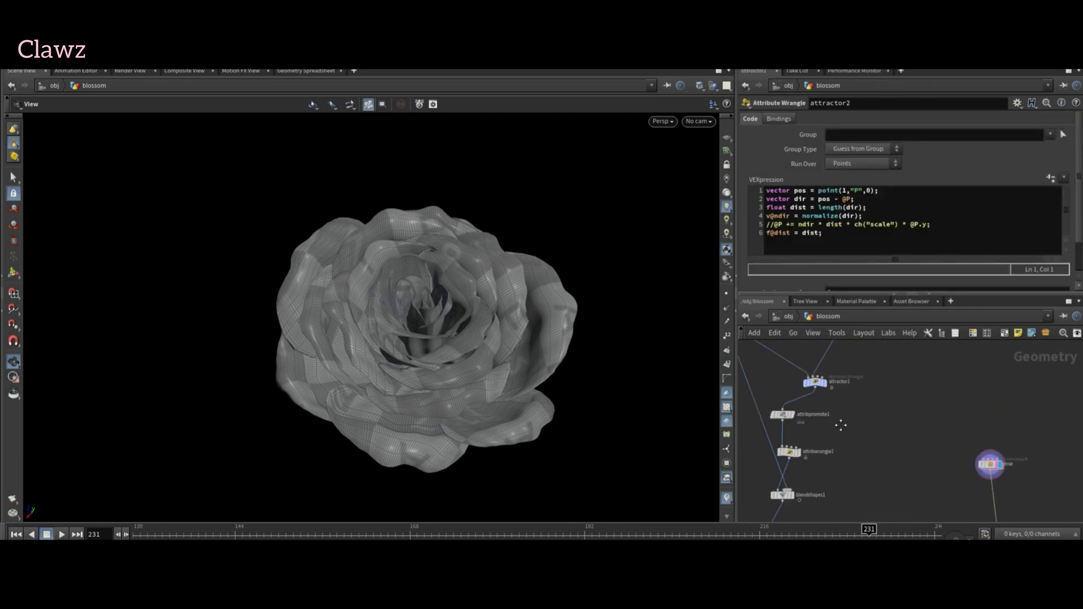
pyautogui.moveTo(779, 341); pyautogui.dragTo(857, 508)
pyautogui.hotkey('ctrl', 'c')
pyautogui.hotkey('ctrl', 'v')
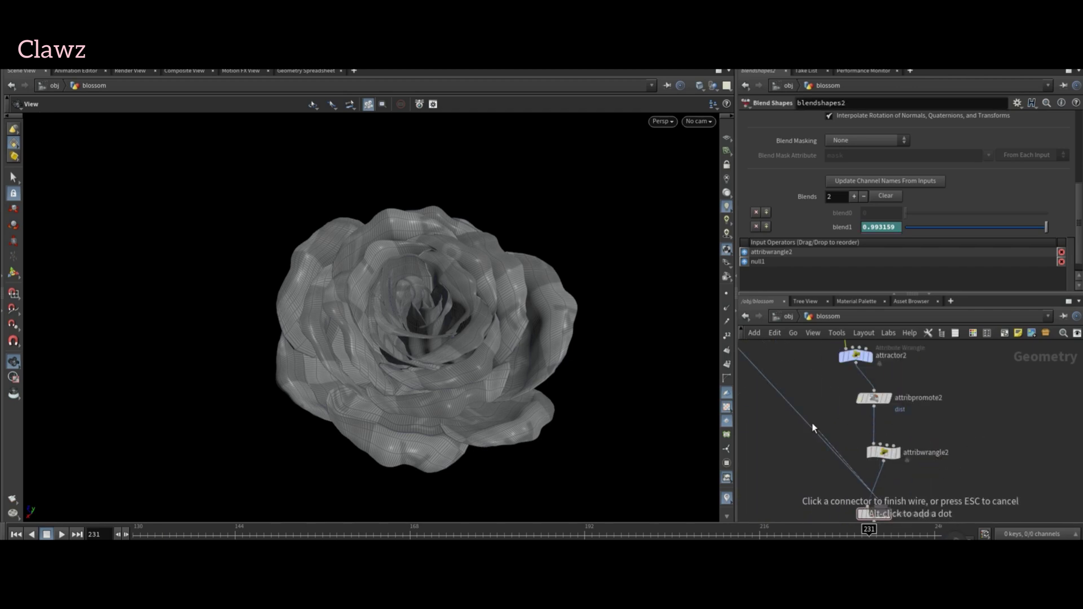
# Feed the rose into blendshapes2 through a dot, cutting the old null1 wire.
pyautogui.scroll(-3, 813, 428)
pyautogui.click(863, 364)
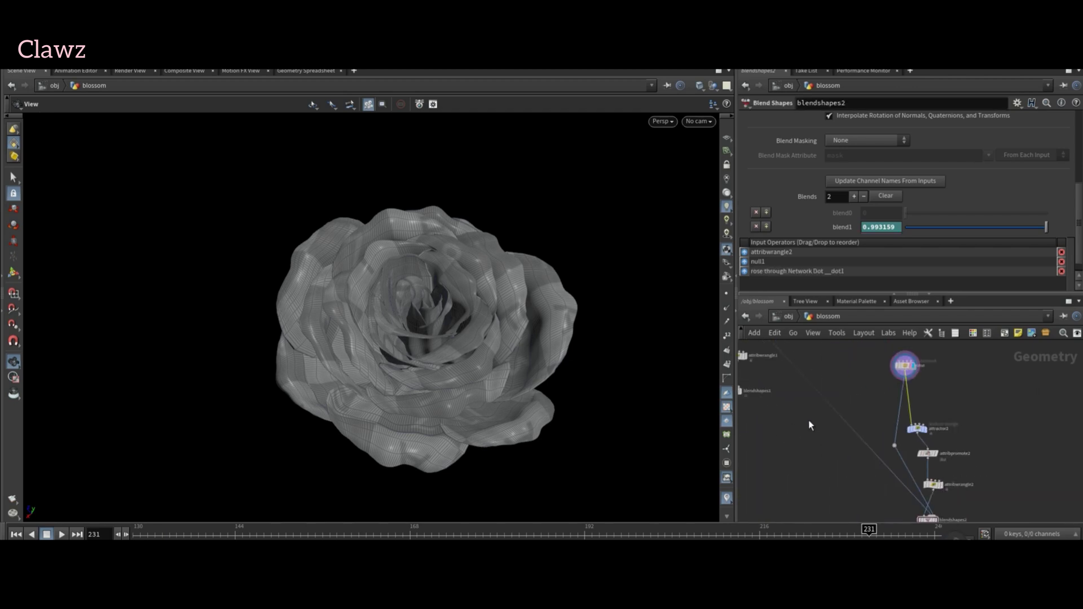
pyautogui.scroll(2, 1012, 435)
pyautogui.moveTo(1012, 435)
pyautogui.mouseDown(button='middle')
pyautogui.moveTo(1006, 380)
pyautogui.moveTo(1014, 424)
pyautogui.mouseUp(button='middle')
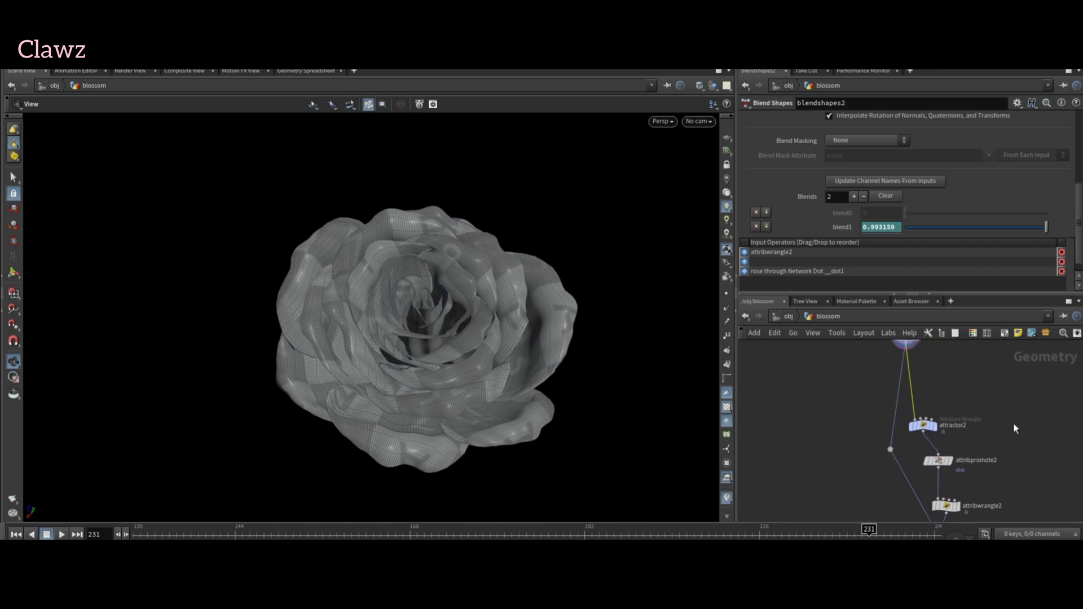
# Add a Sphere node to the network.
pyautogui.press('Tab')
pyautogui.write('sphere')
pyautogui.press('Return')
pyautogui.click(998, 369)
# Set sphere3's Primitive Type to Primitive and template attractor2 as a wireframe.
pyautogui.click(858, 118)
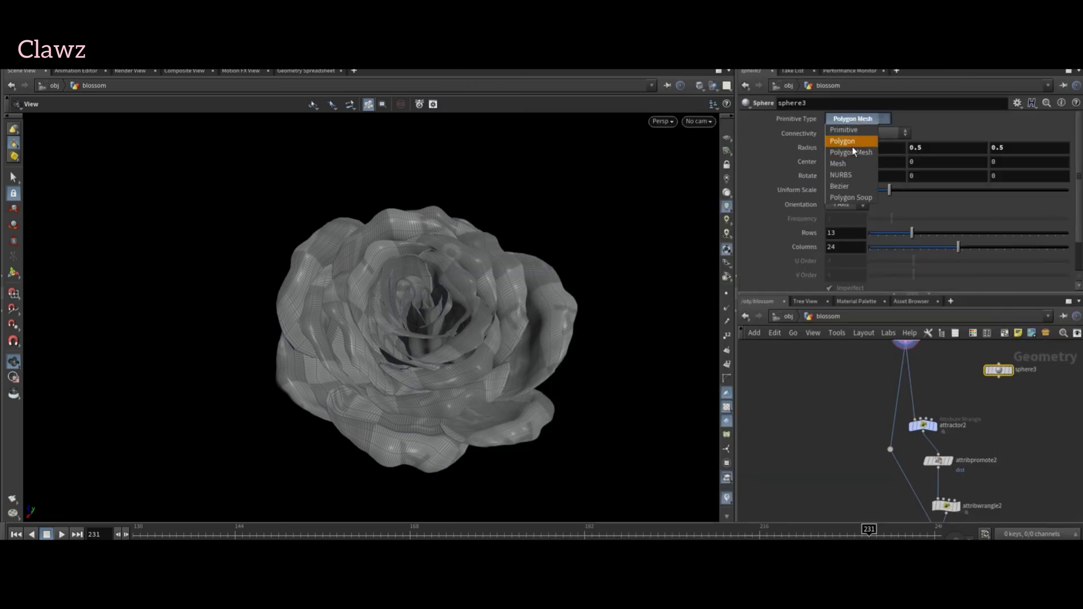
pyautogui.click(852, 111)
pyautogui.scroll(4, 962, 434)
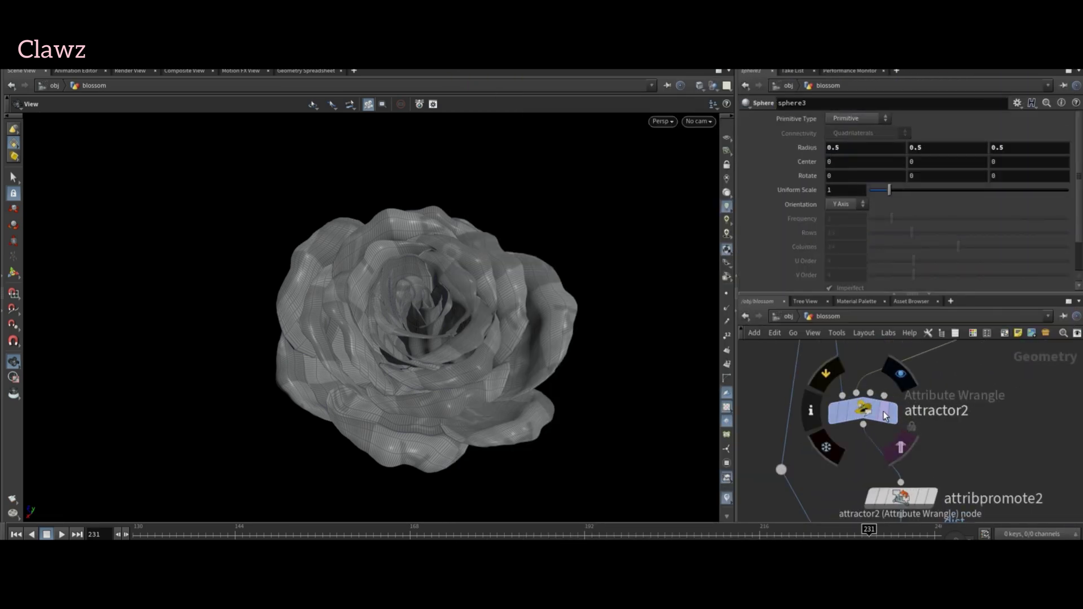
pyautogui.click(888, 421)
# Display sphere3 with uniform scale 10 and Center Y -15.
pyautogui.click(858, 401)
pyautogui.moveTo(857, 402); pyautogui.dragTo(837, 439, button='middle')
pyautogui.click(1052, 429)
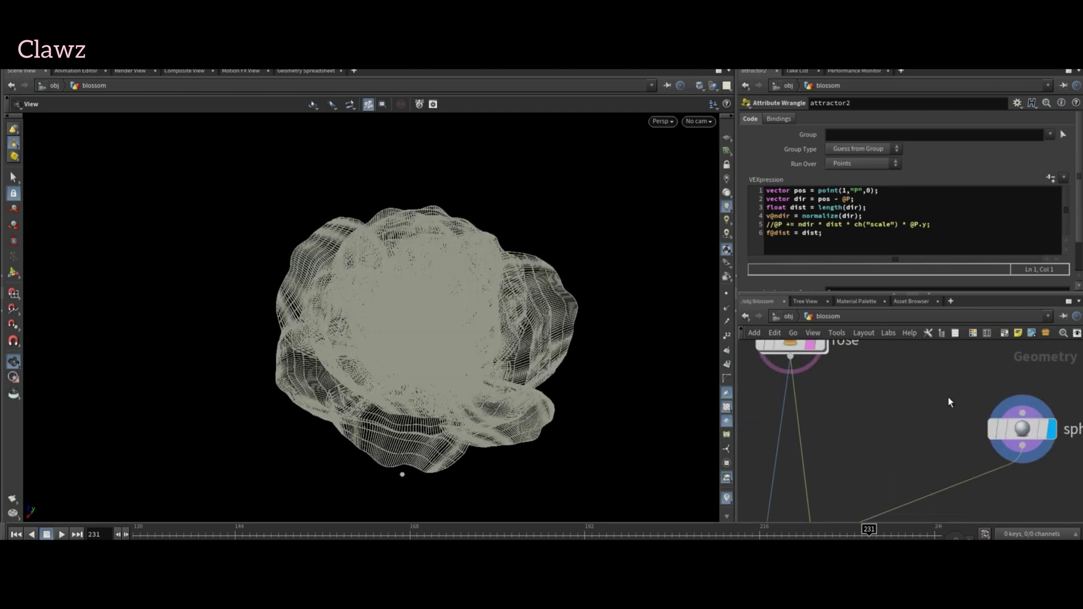
pyautogui.moveTo(890, 189); pyautogui.dragTo(1067, 189)
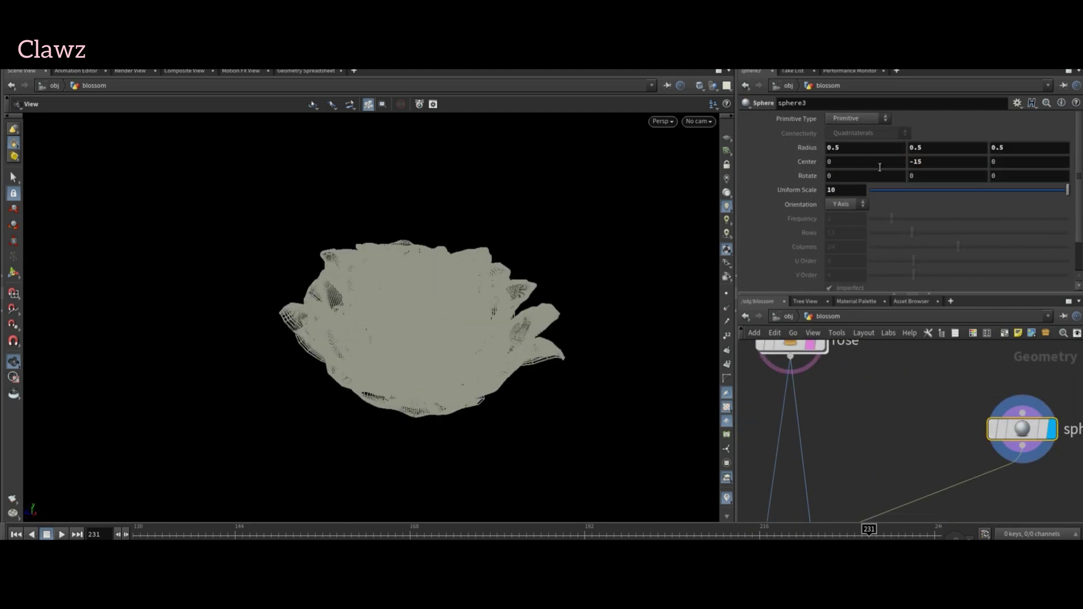
pyautogui.press('Tab')
# Insert a Match Size node onto the rose's wire and open its Justify Y choices.
pyautogui.press('Return')
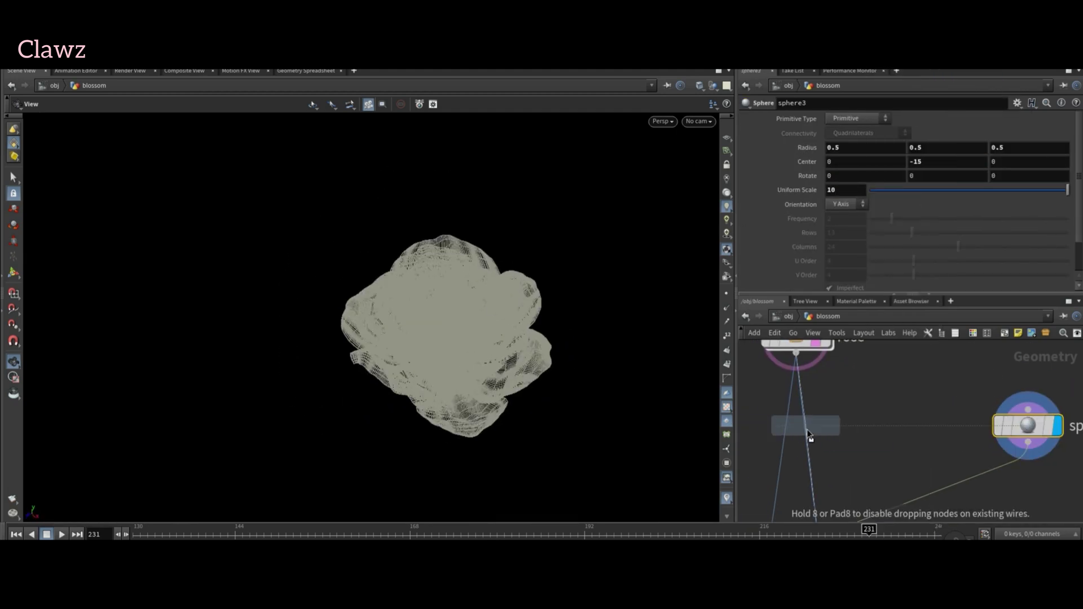
pyautogui.click(809, 436)
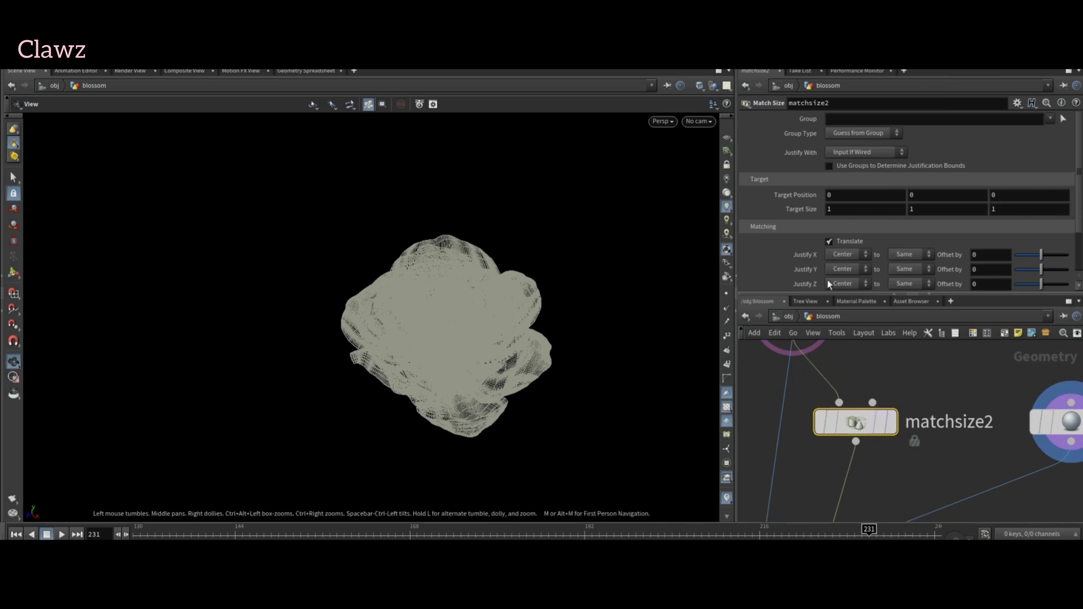
pyautogui.click(846, 270)
pyautogui.click(1010, 420)
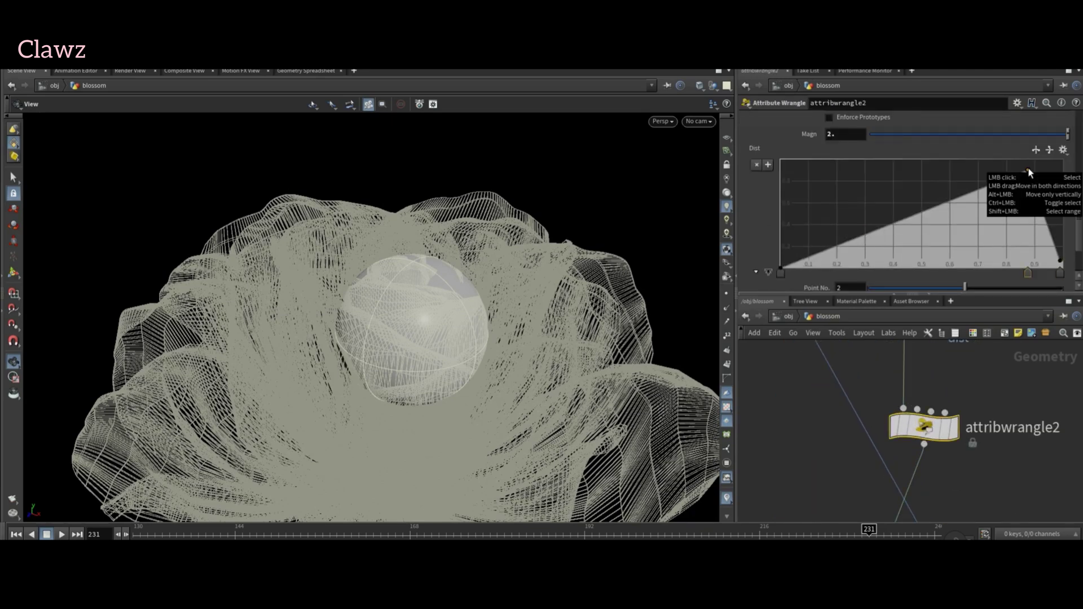
# Set Justify Y to Min, wire matchsize2 into blendshapes2, and key blend1 between frames 130 and 222.
pyautogui.scroll(5, 1029, 172)
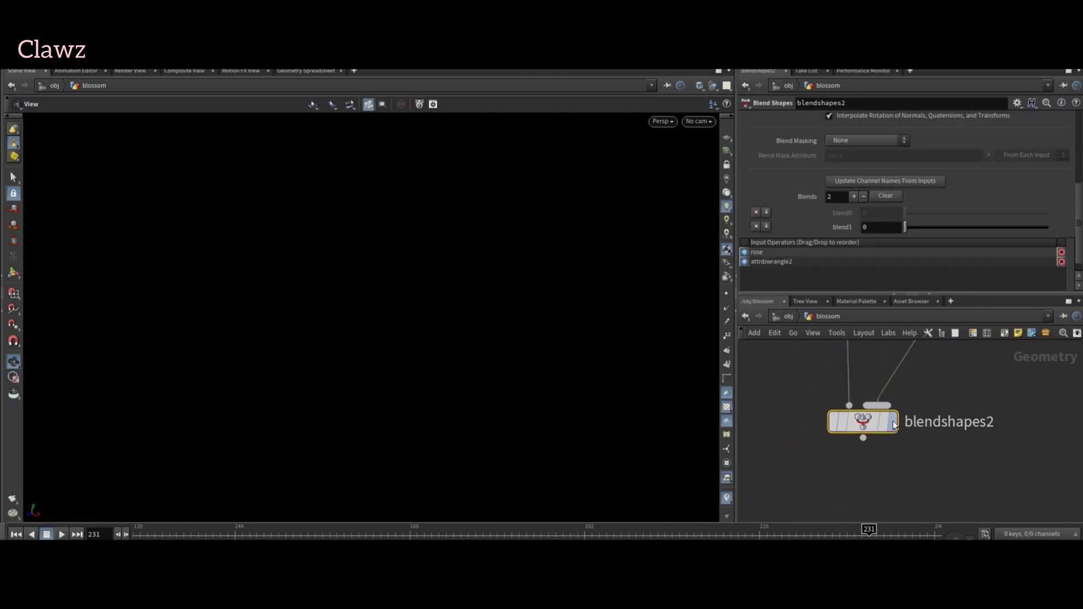
pyautogui.moveTo(887, 425)
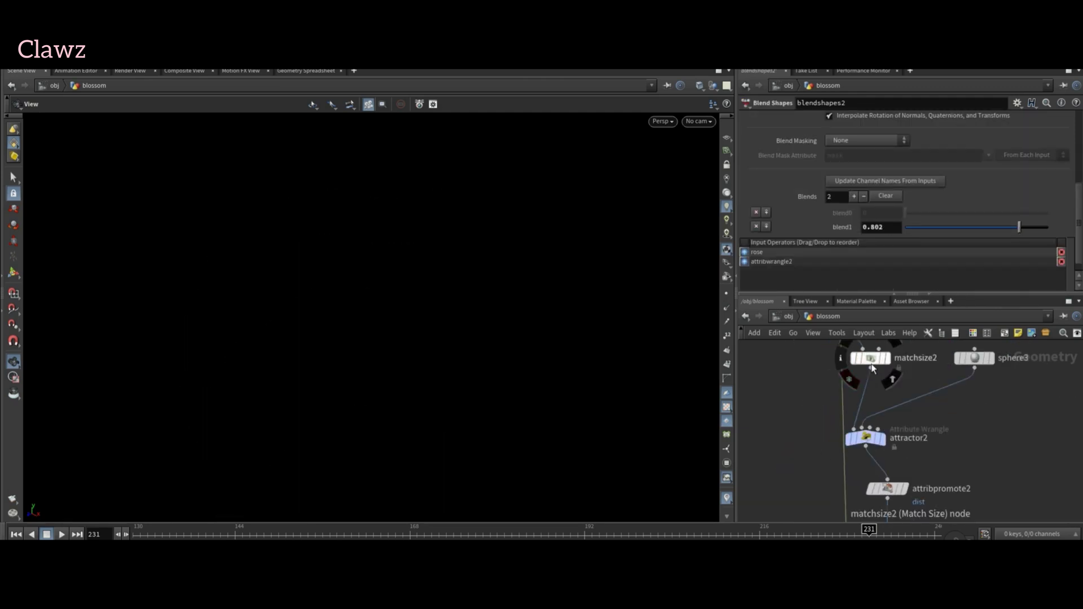
pyautogui.click(872, 367)
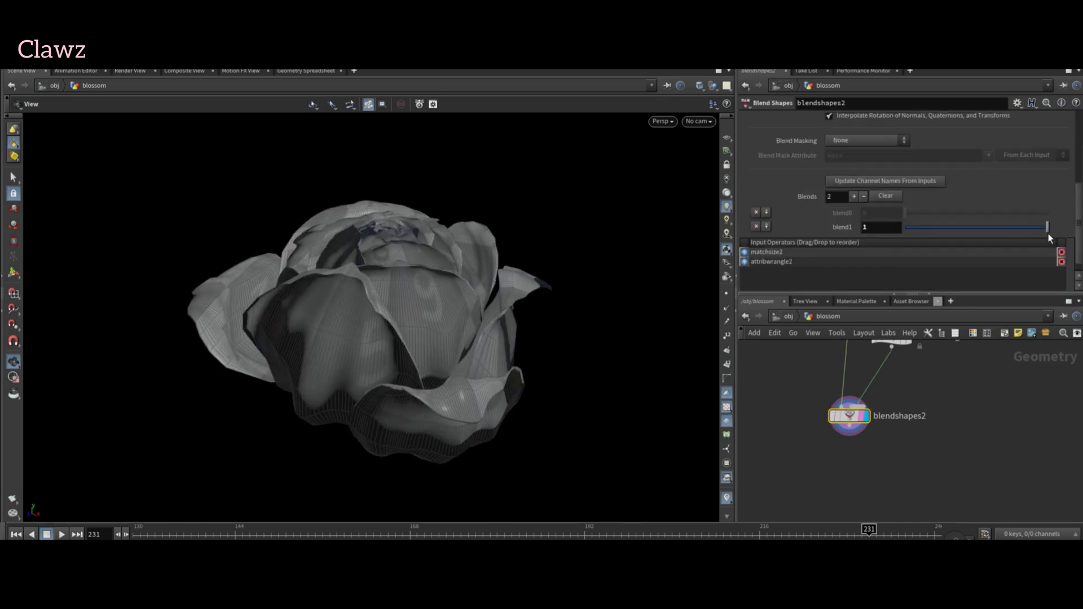
pyautogui.moveTo(474, 259); pyautogui.dragTo(484, 310)
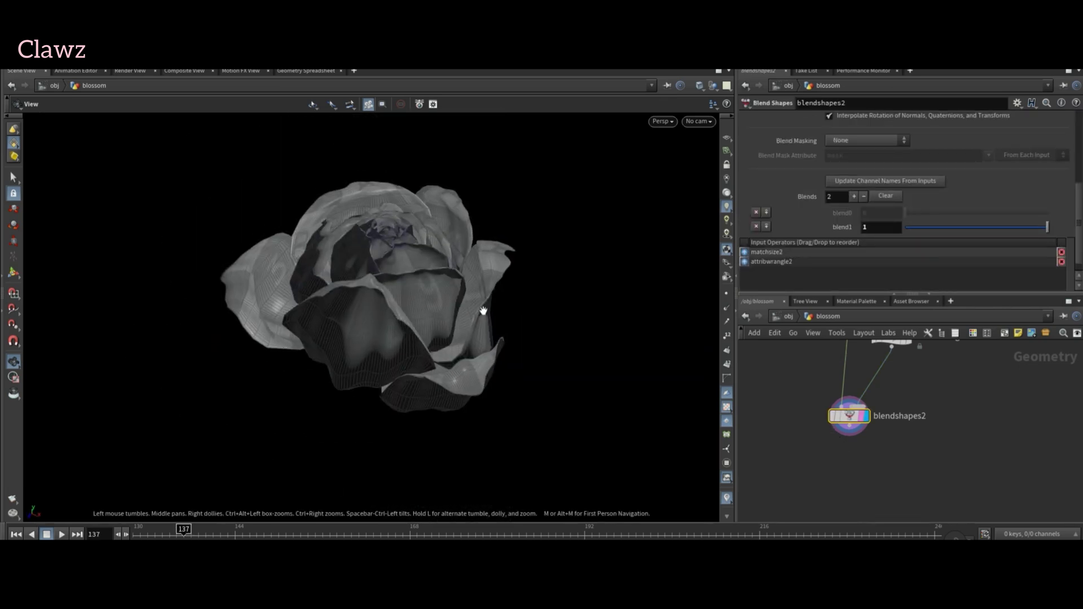
pyautogui.keyDown('ctrl'); pyautogui.middleClick(815, 230); pyautogui.keyUp('ctrl')
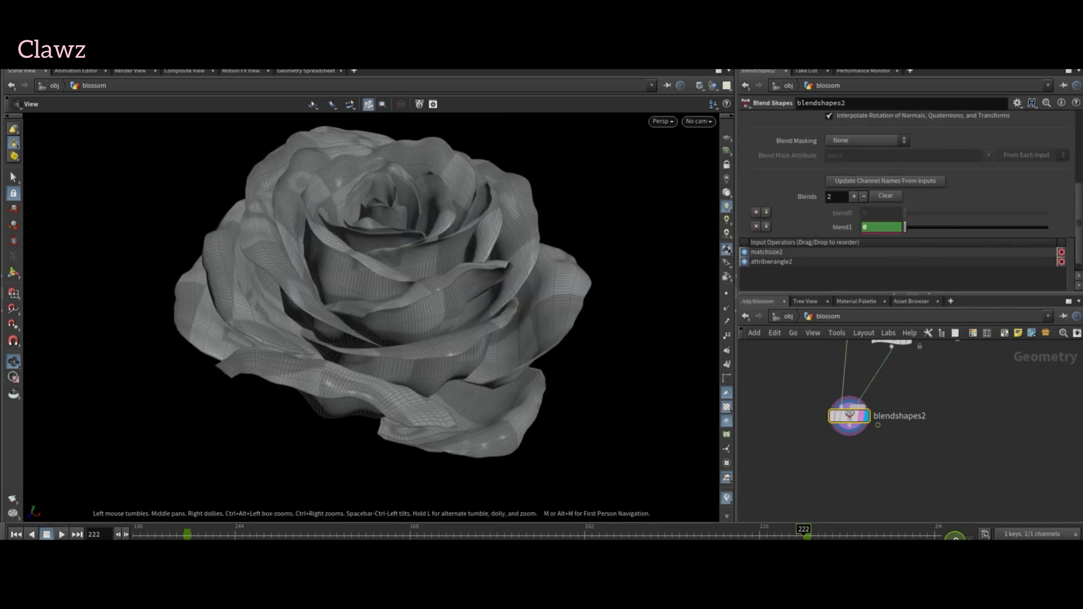
pyautogui.click(17, 534)
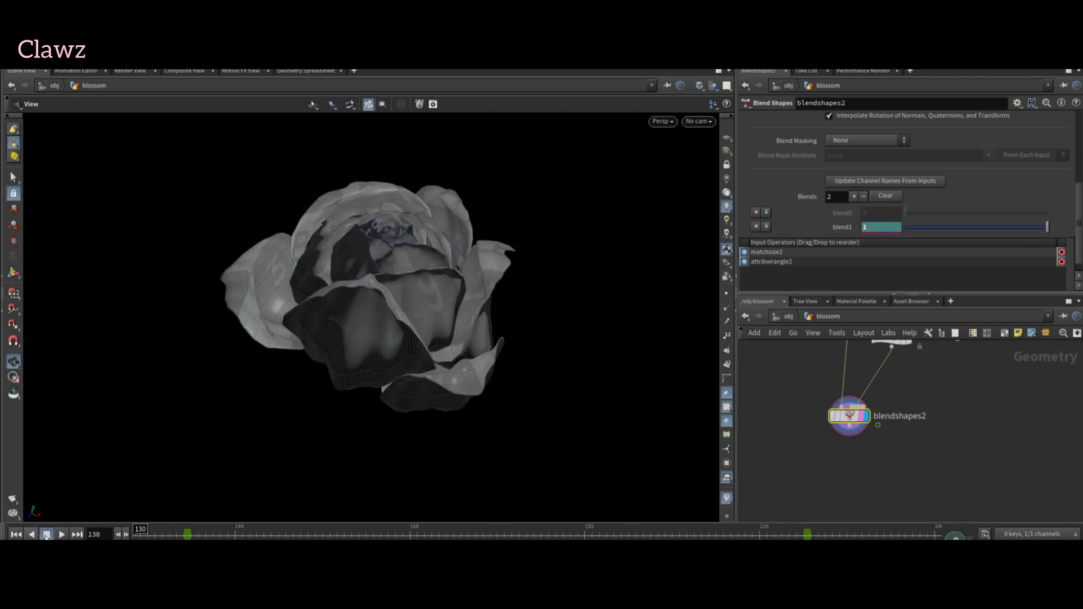